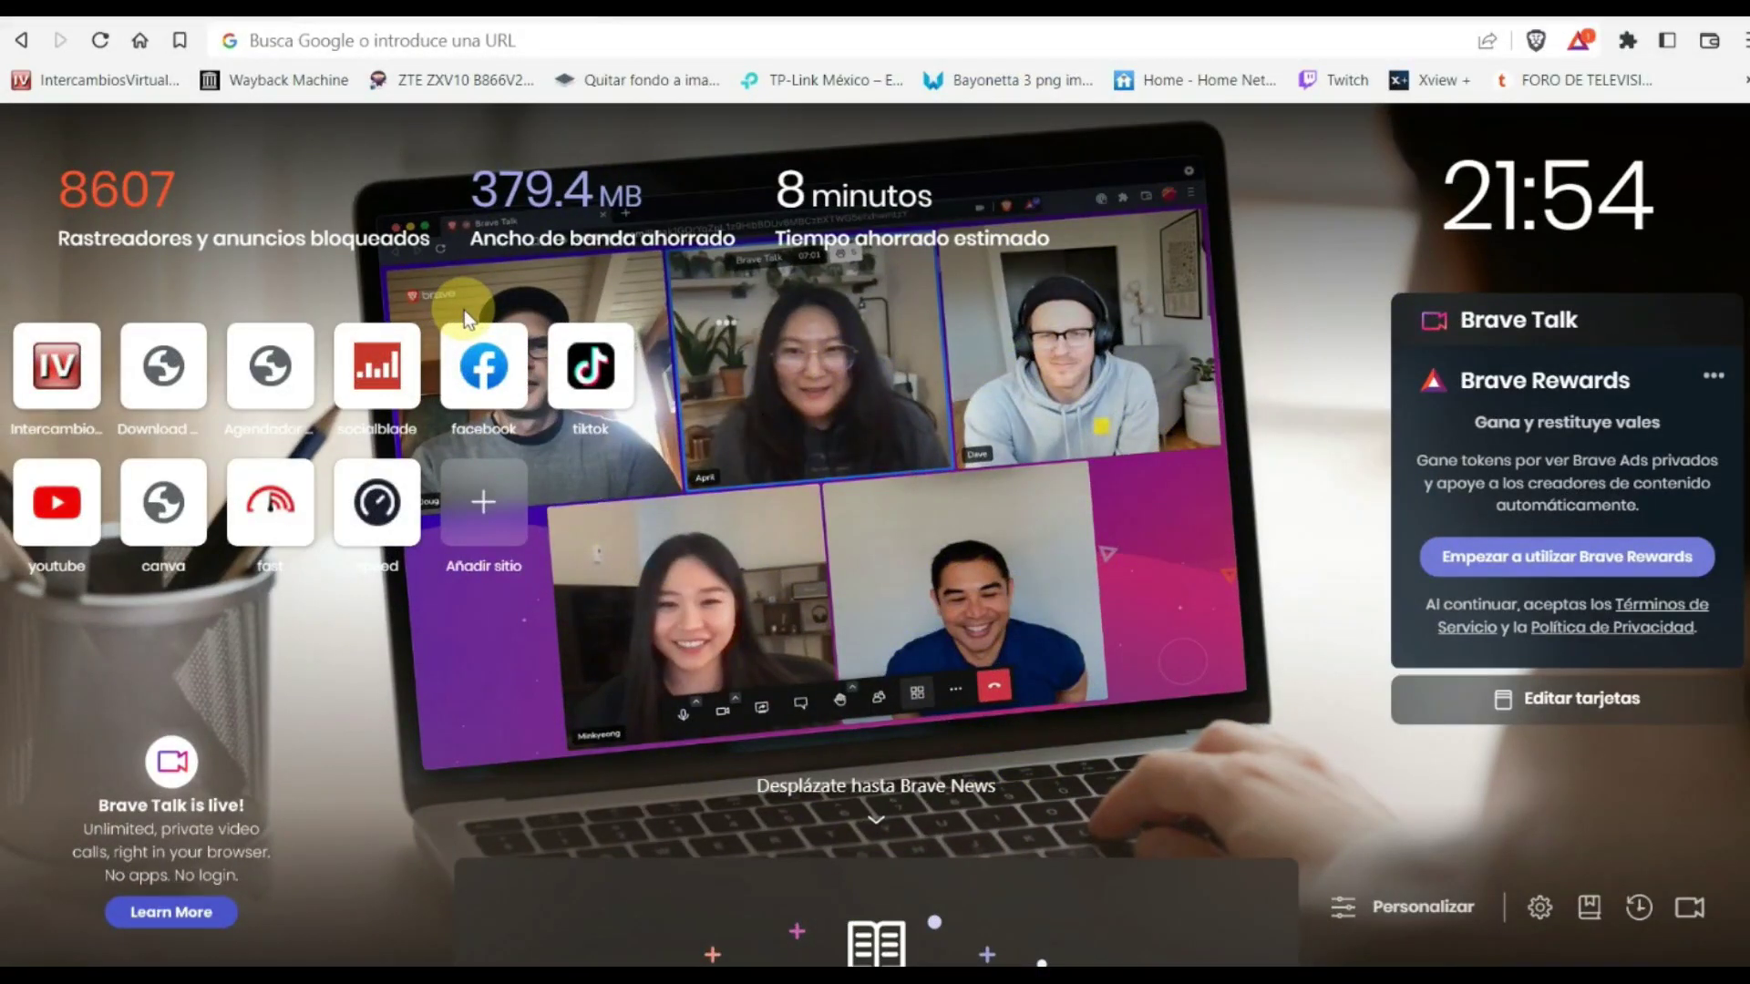
Load the router's web page at 192.168.0.1
{"action": "left_click", "coordinate": [376, 38]}
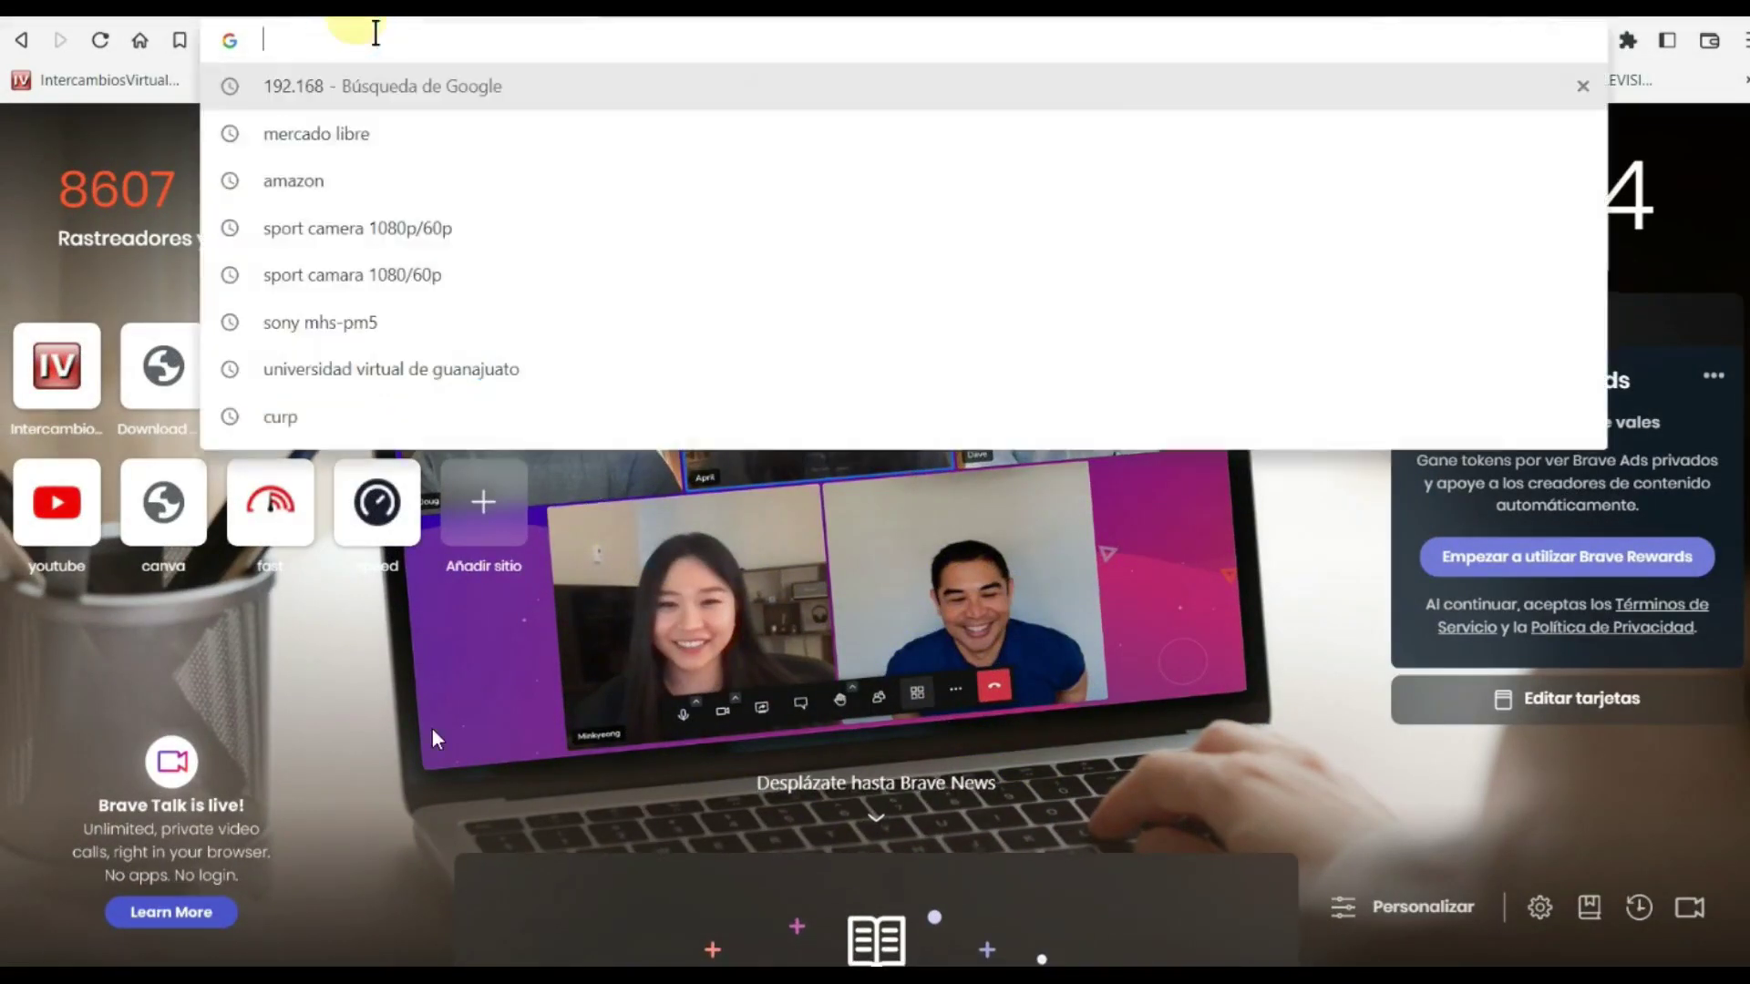
{"action": "type", "text": "192."}
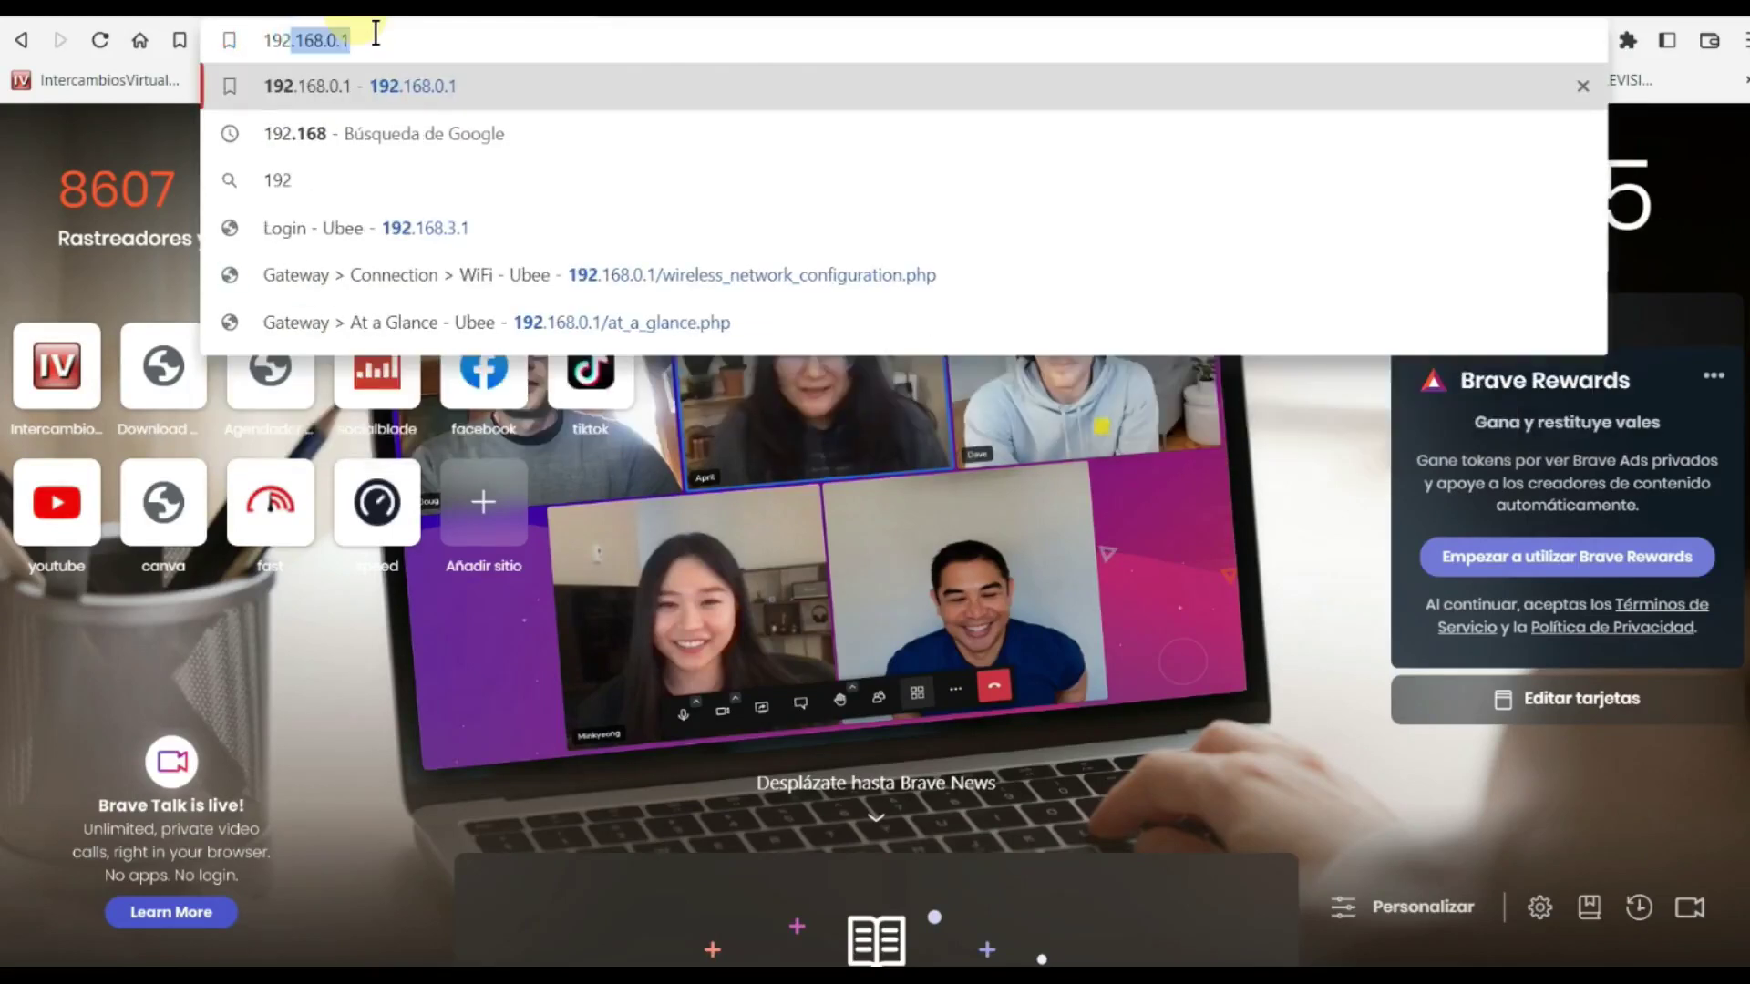
{"action": "type", "text": "168."}
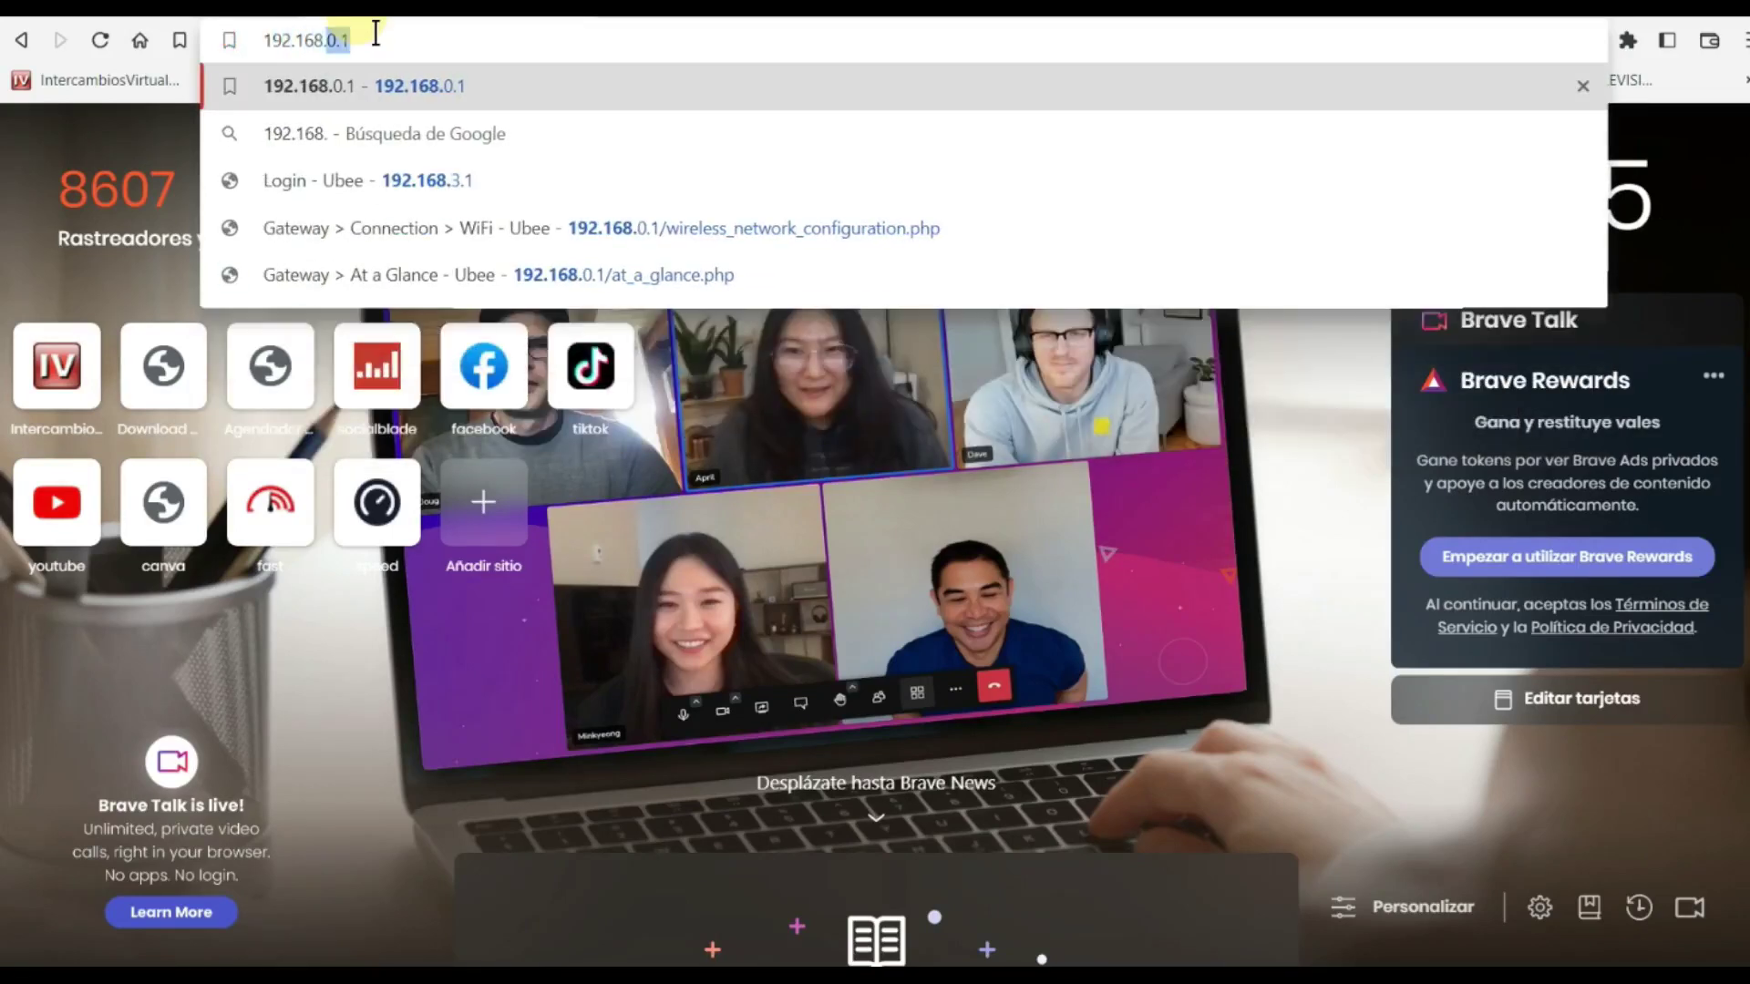
{"action": "type", "text": "0."}
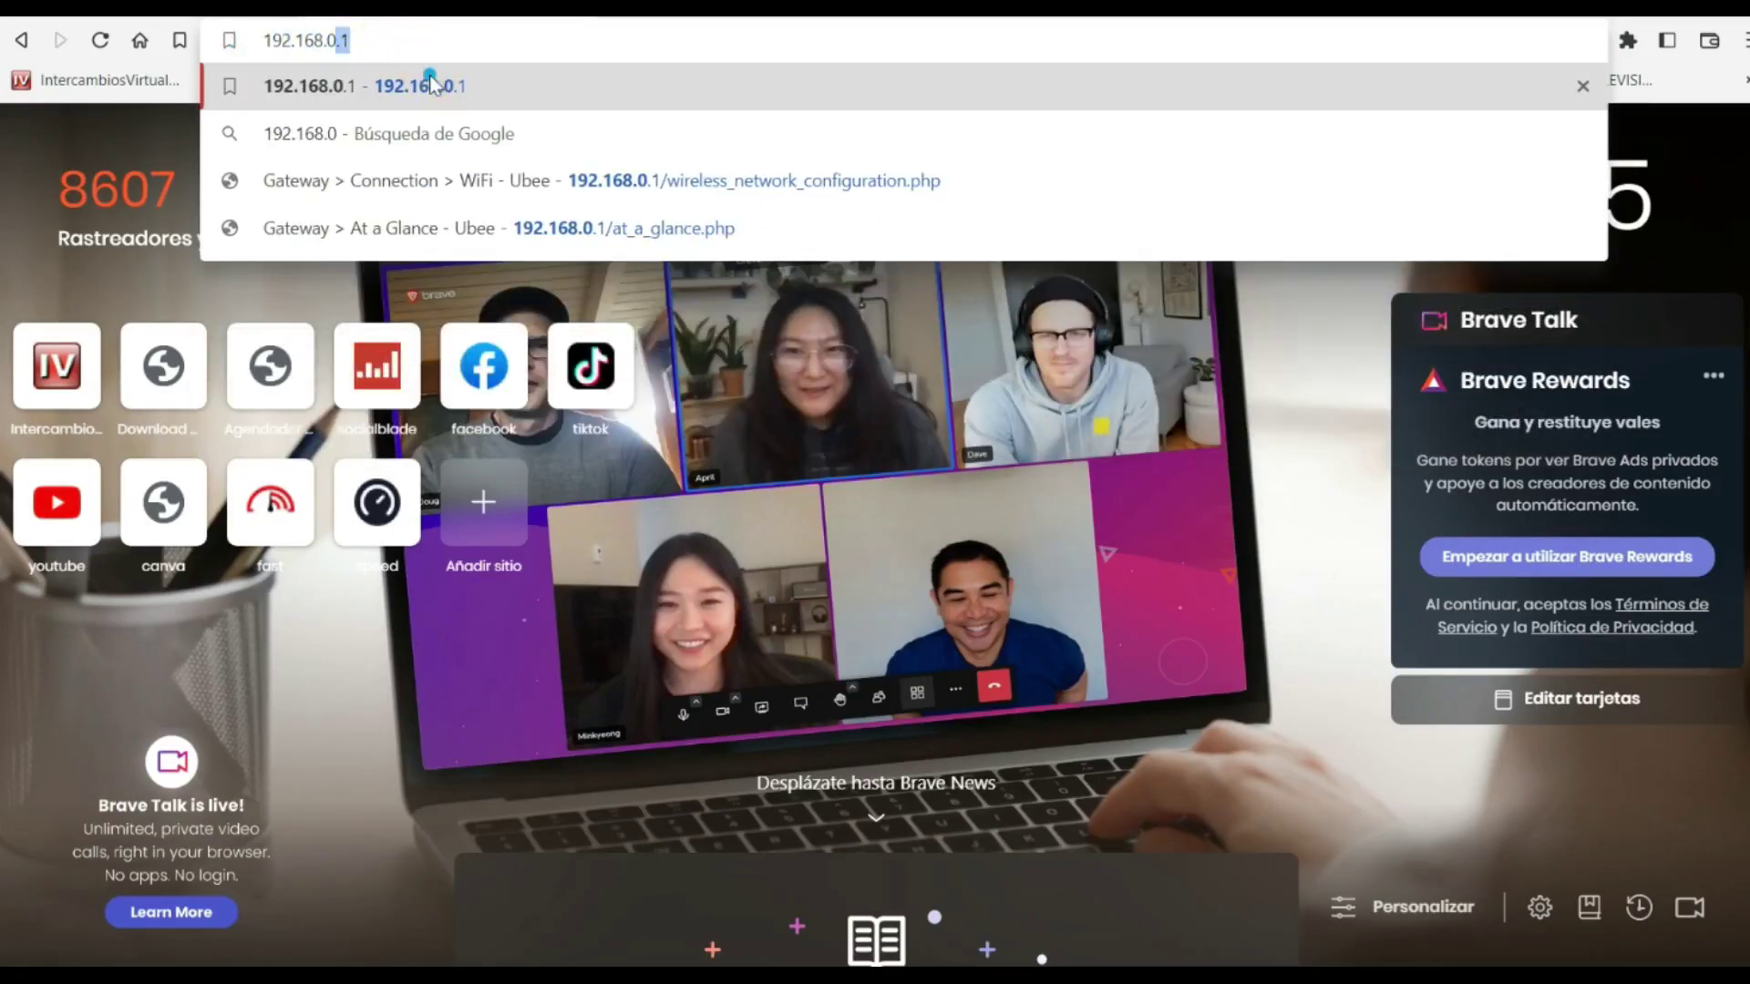
{"action": "left_click", "coordinate": [430, 86]}
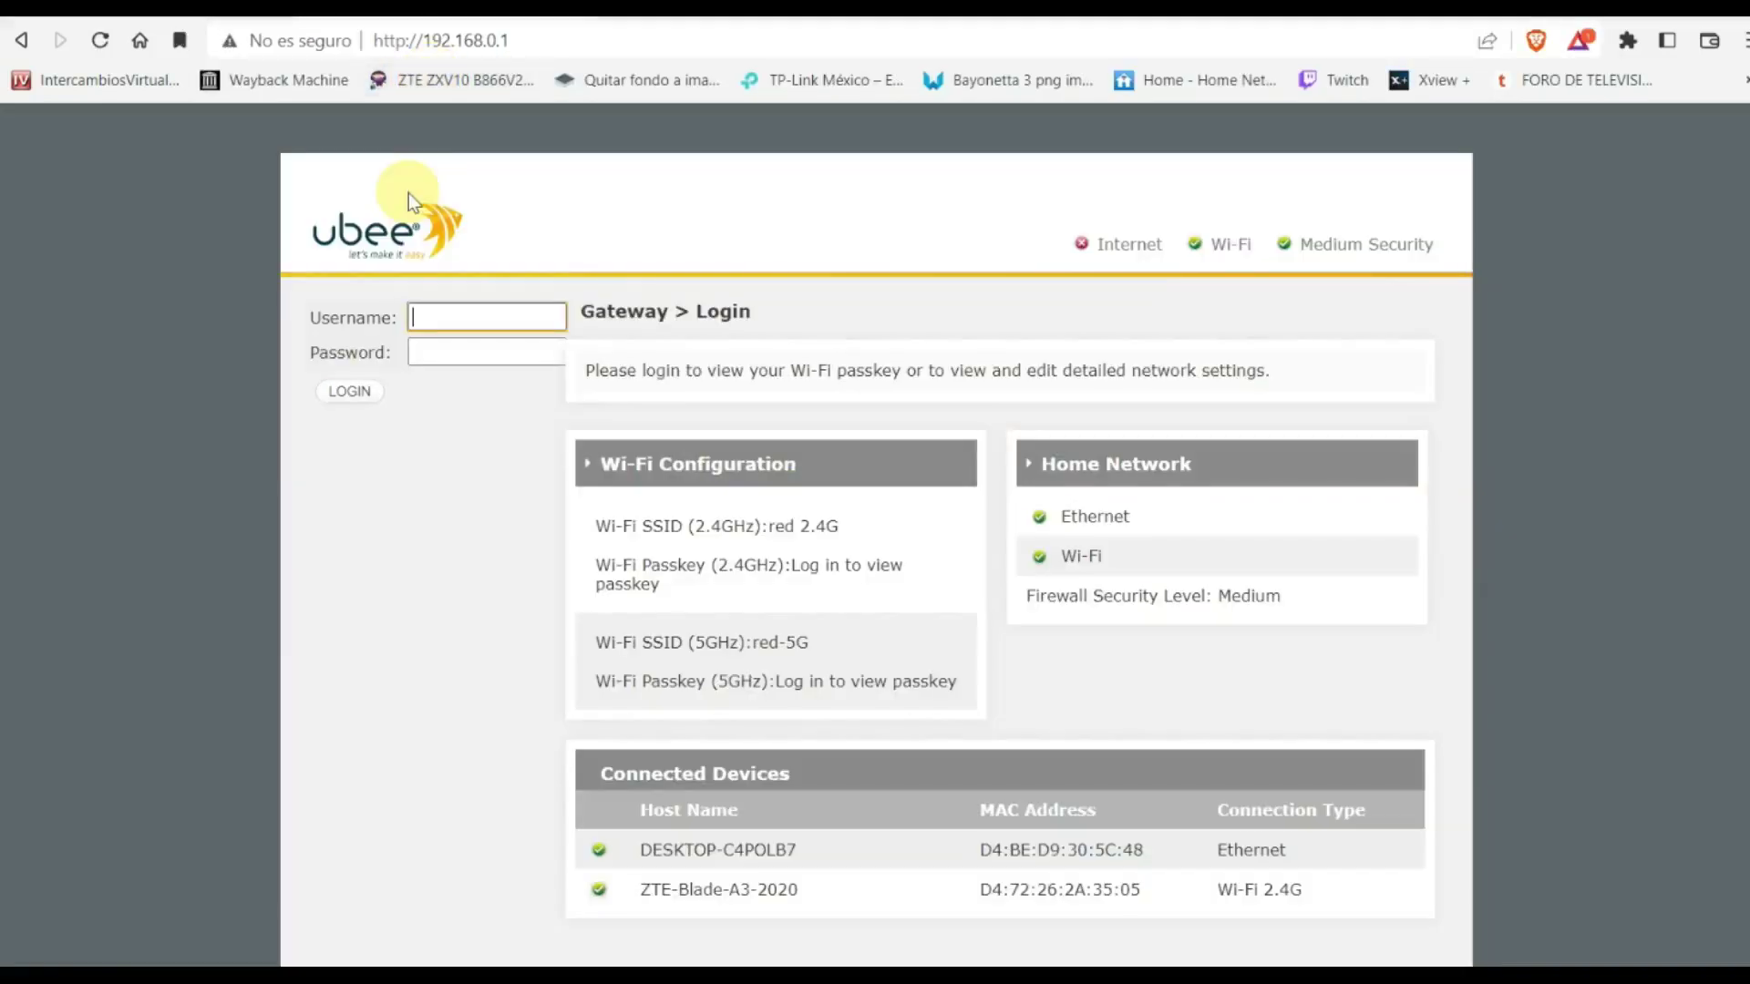
Log in with the router's username and password
{"action": "left_click", "coordinate": [433, 315]}
{"action": "type", "text": "user"}
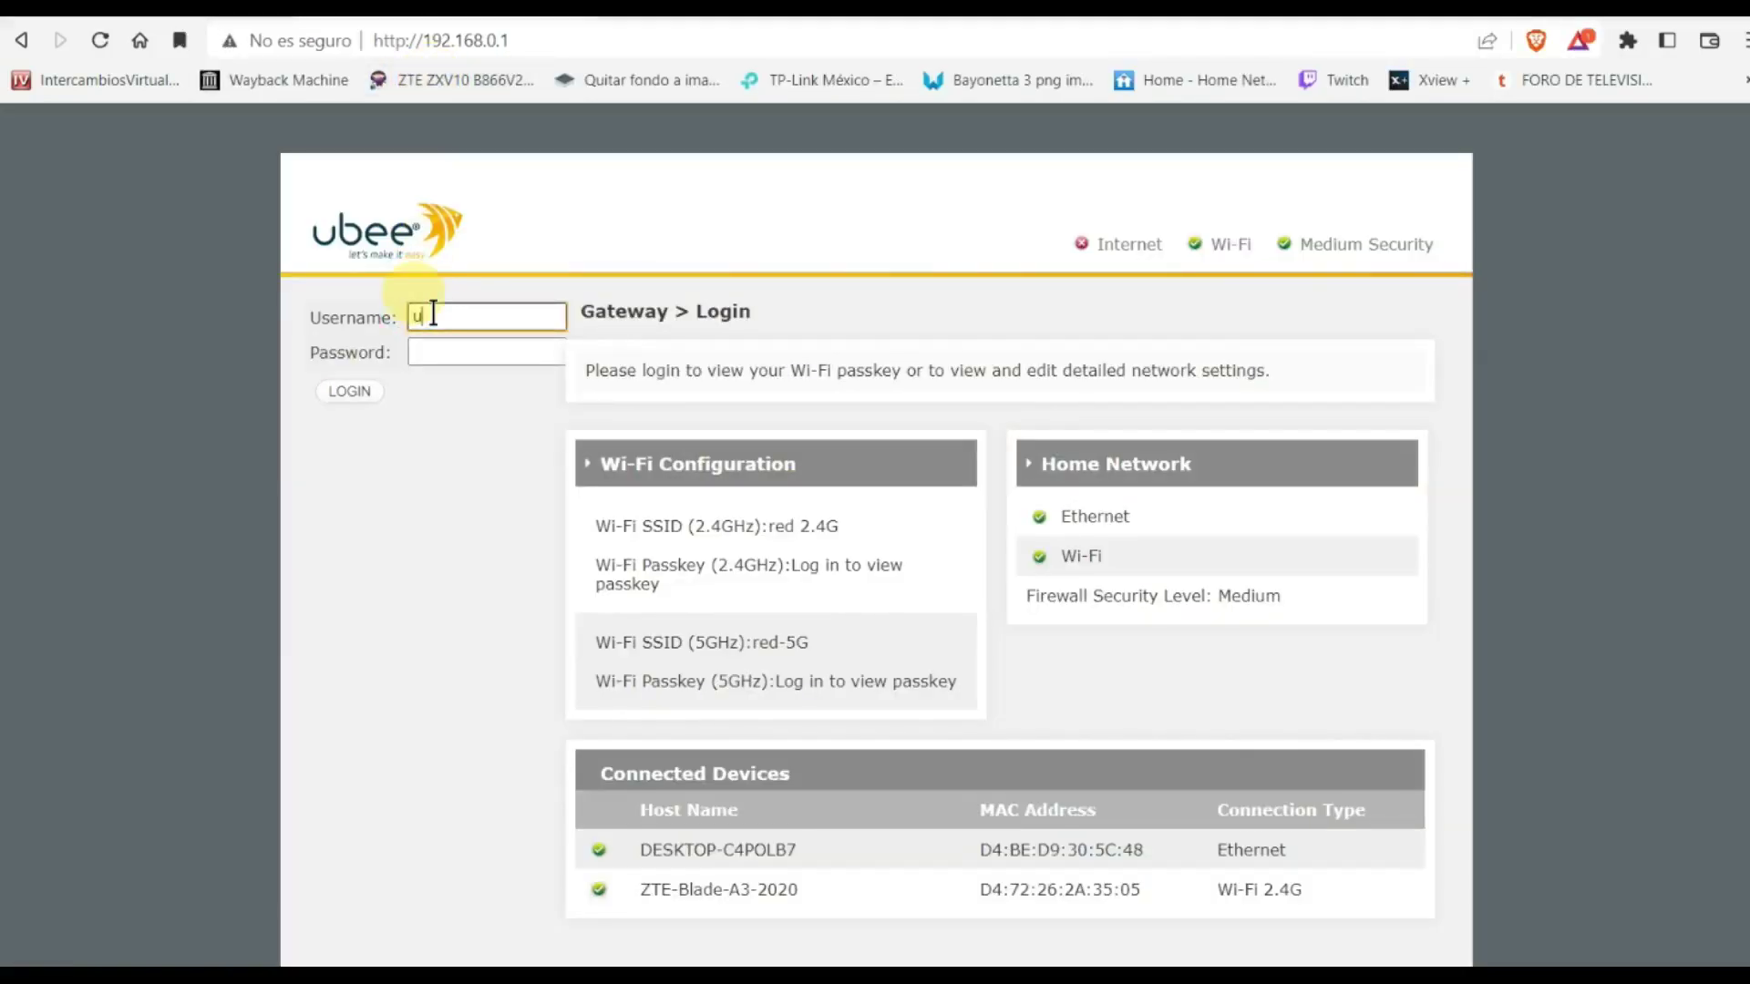
{"action": "left_click", "coordinate": [433, 350]}
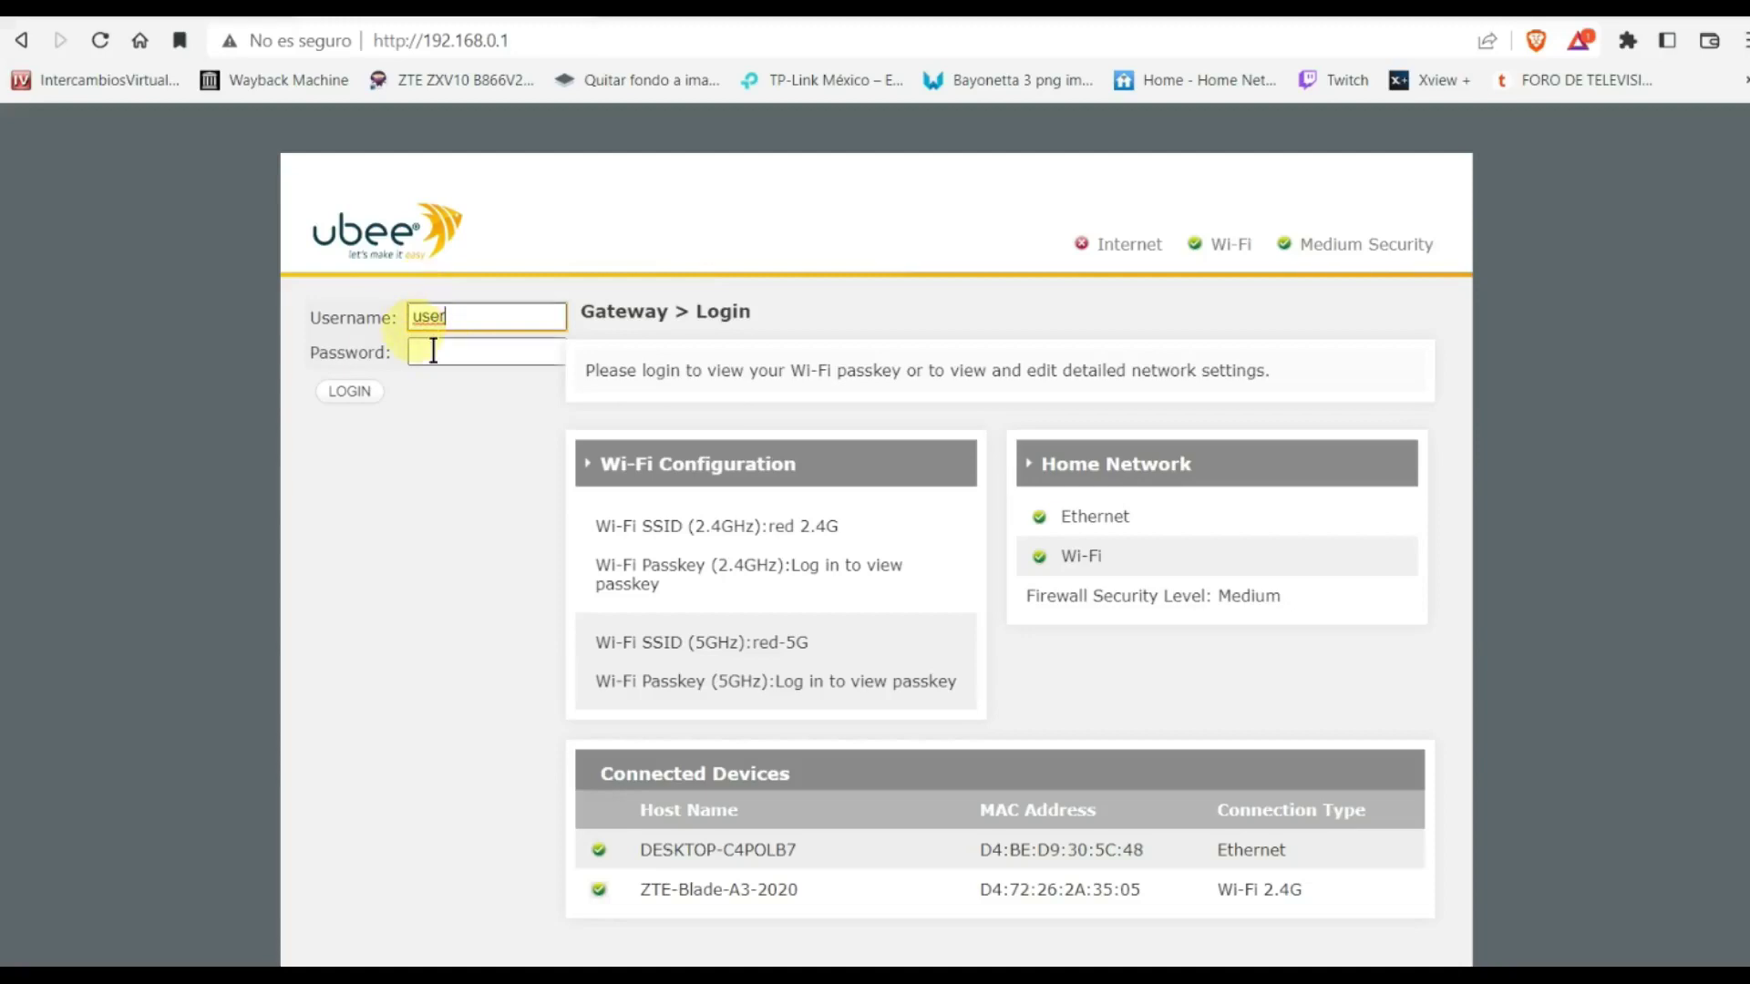
{"action": "type", "text": "user"}
{"action": "left_click", "coordinate": [351, 393]}
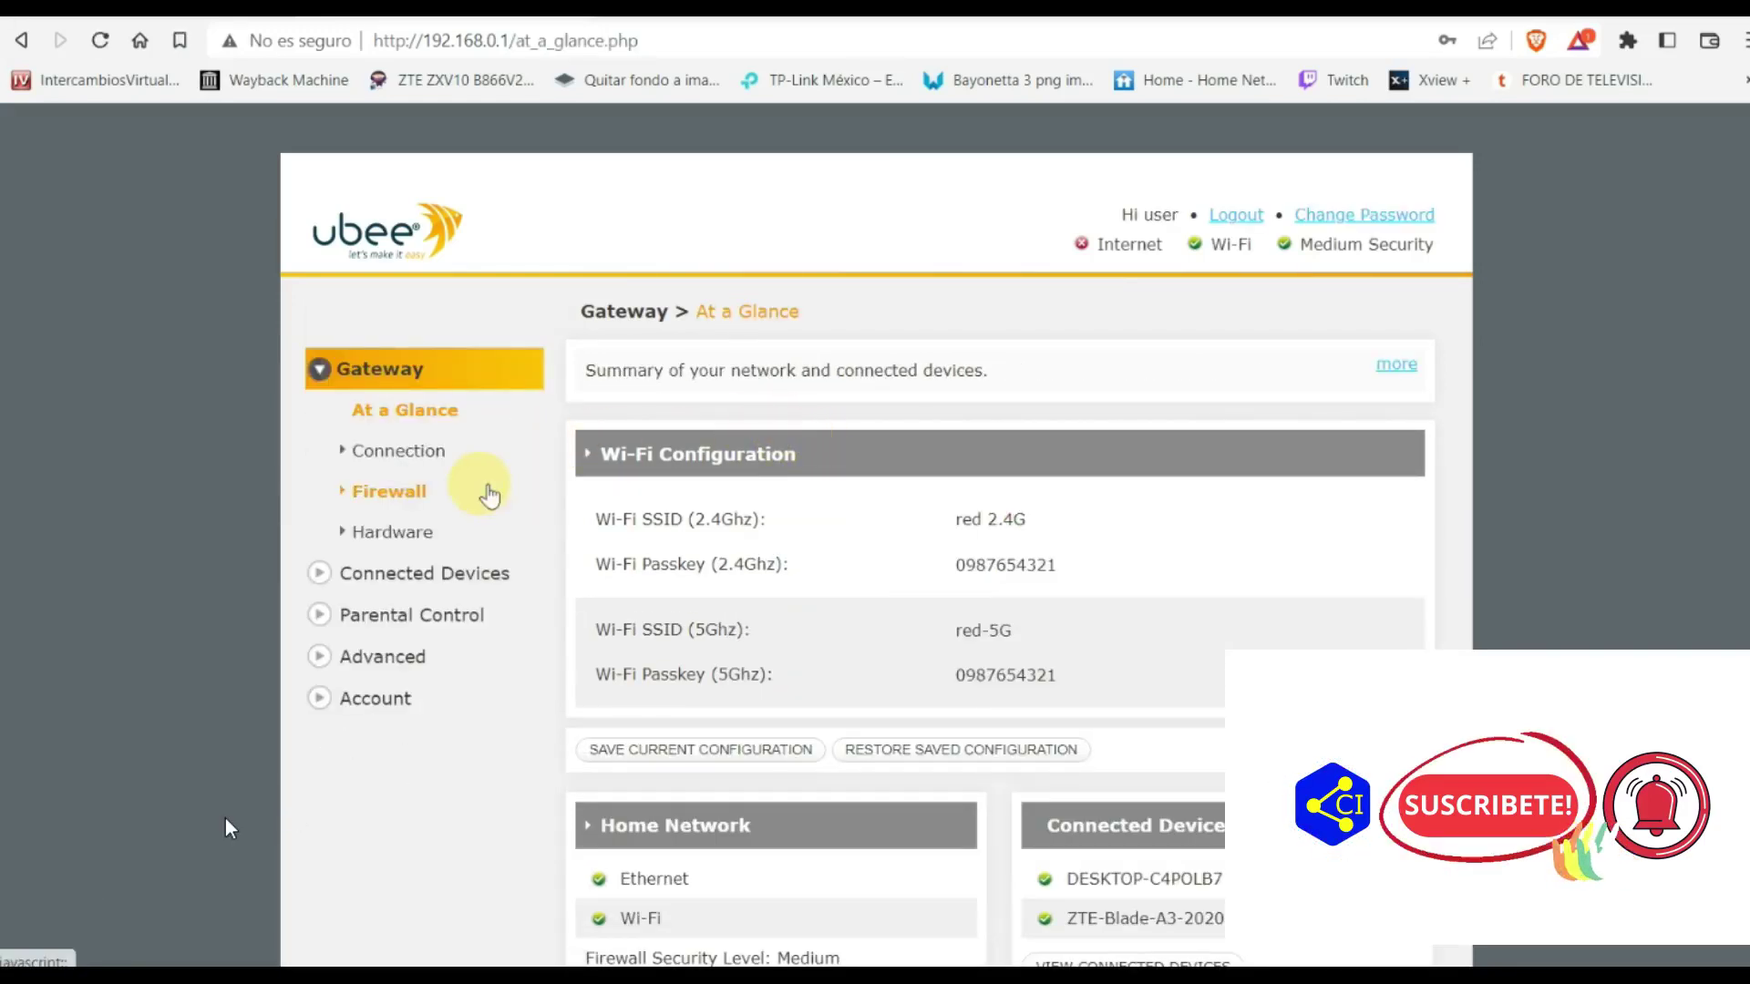
Open Advanced > Port Forwarding and confirm port forwarding is enabled
{"action": "left_click", "coordinate": [325, 658]}
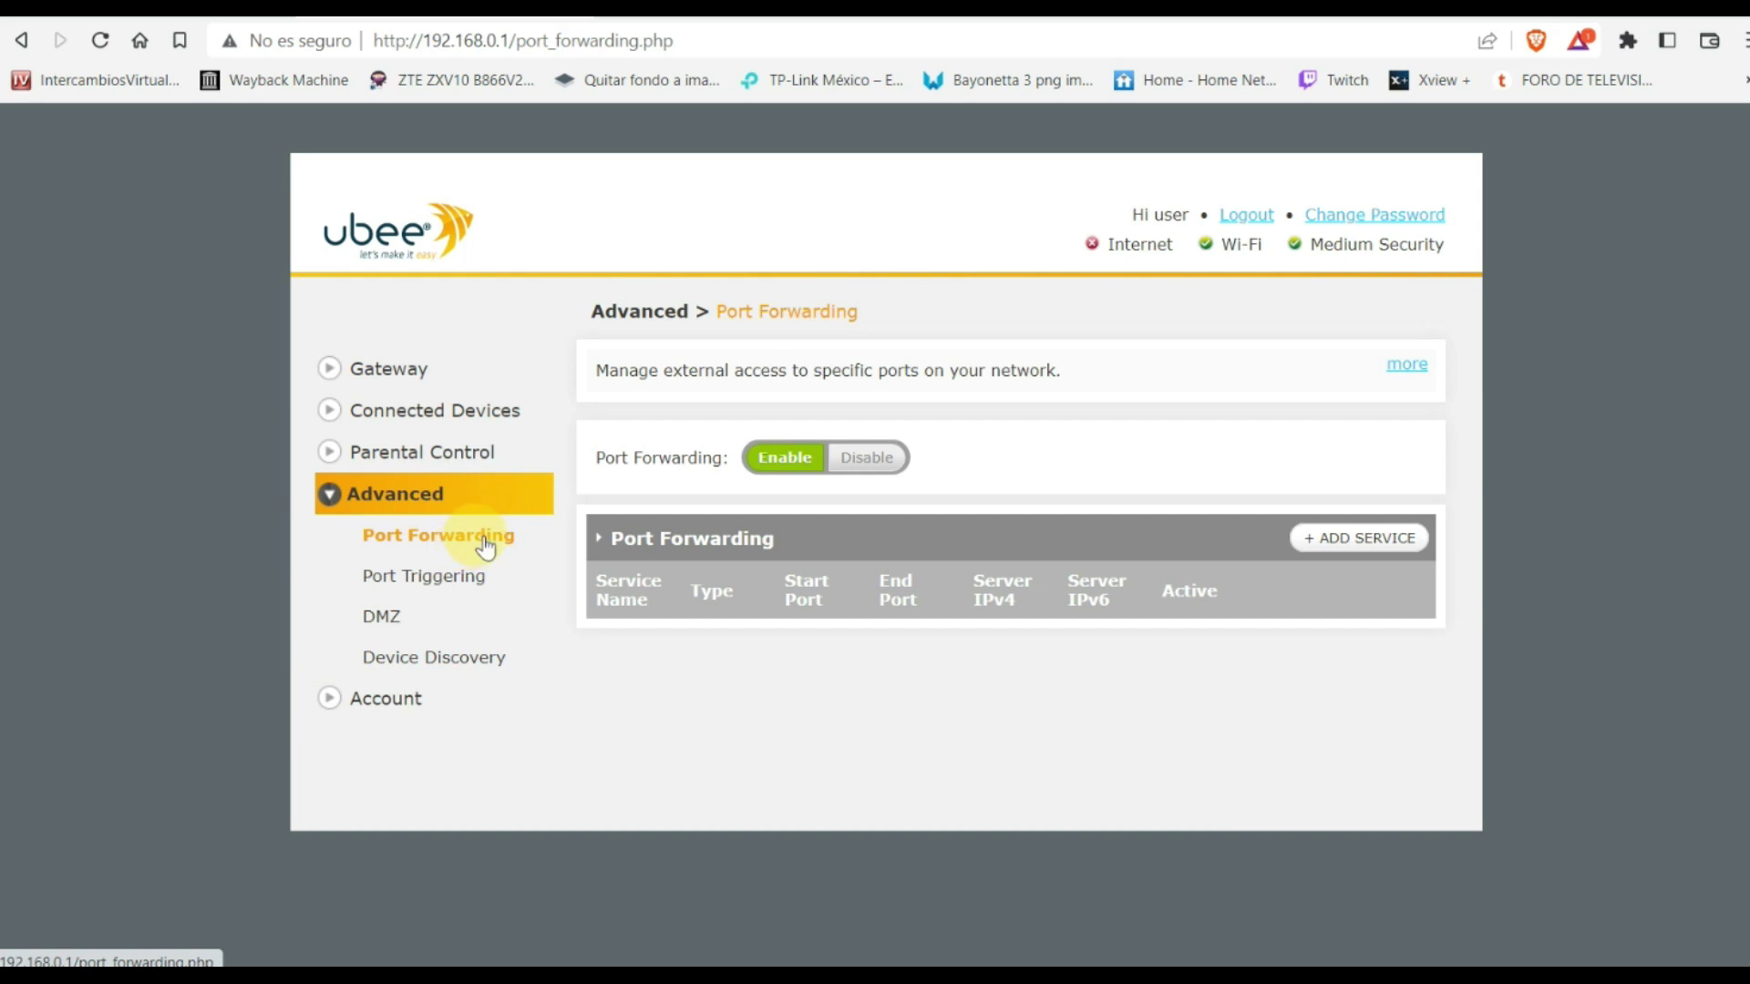
{"action": "left_click", "coordinate": [480, 538]}
{"action": "left_click", "coordinate": [786, 460]}
{"action": "left_click", "coordinate": [478, 536]}
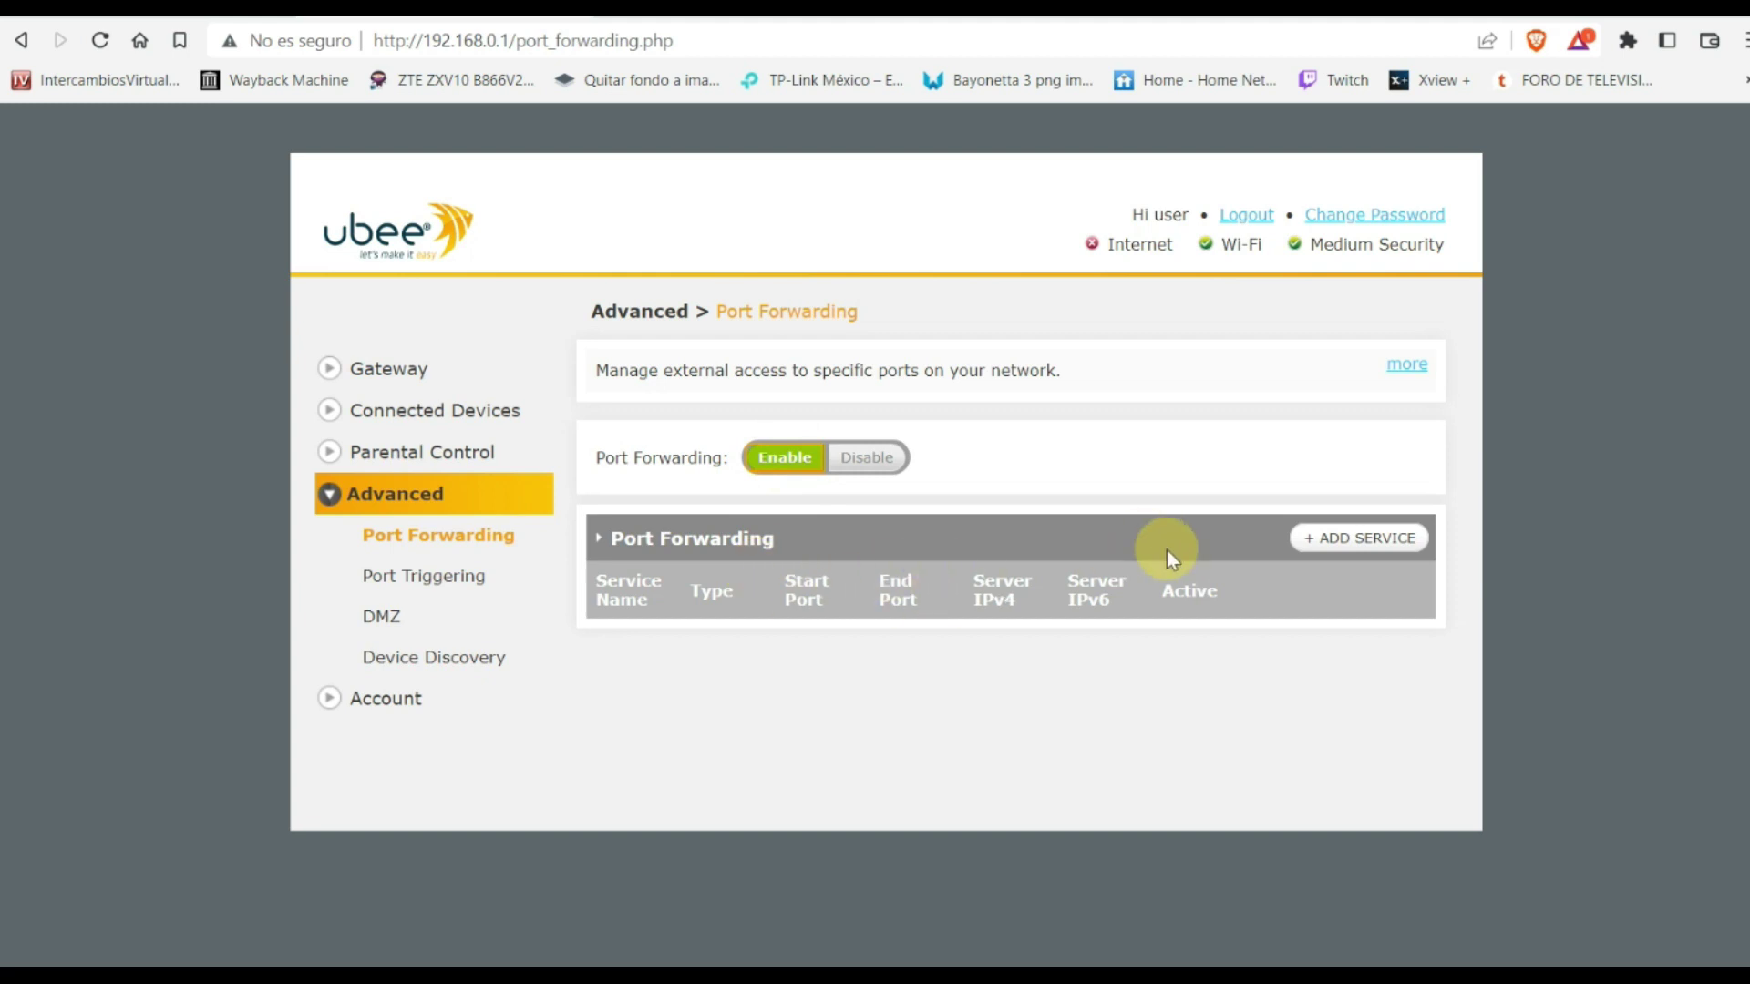
Start a new port forward using the HTTP preset on port 80, replacing an initial HTTPs pick
{"action": "left_click", "coordinate": [1331, 547]}
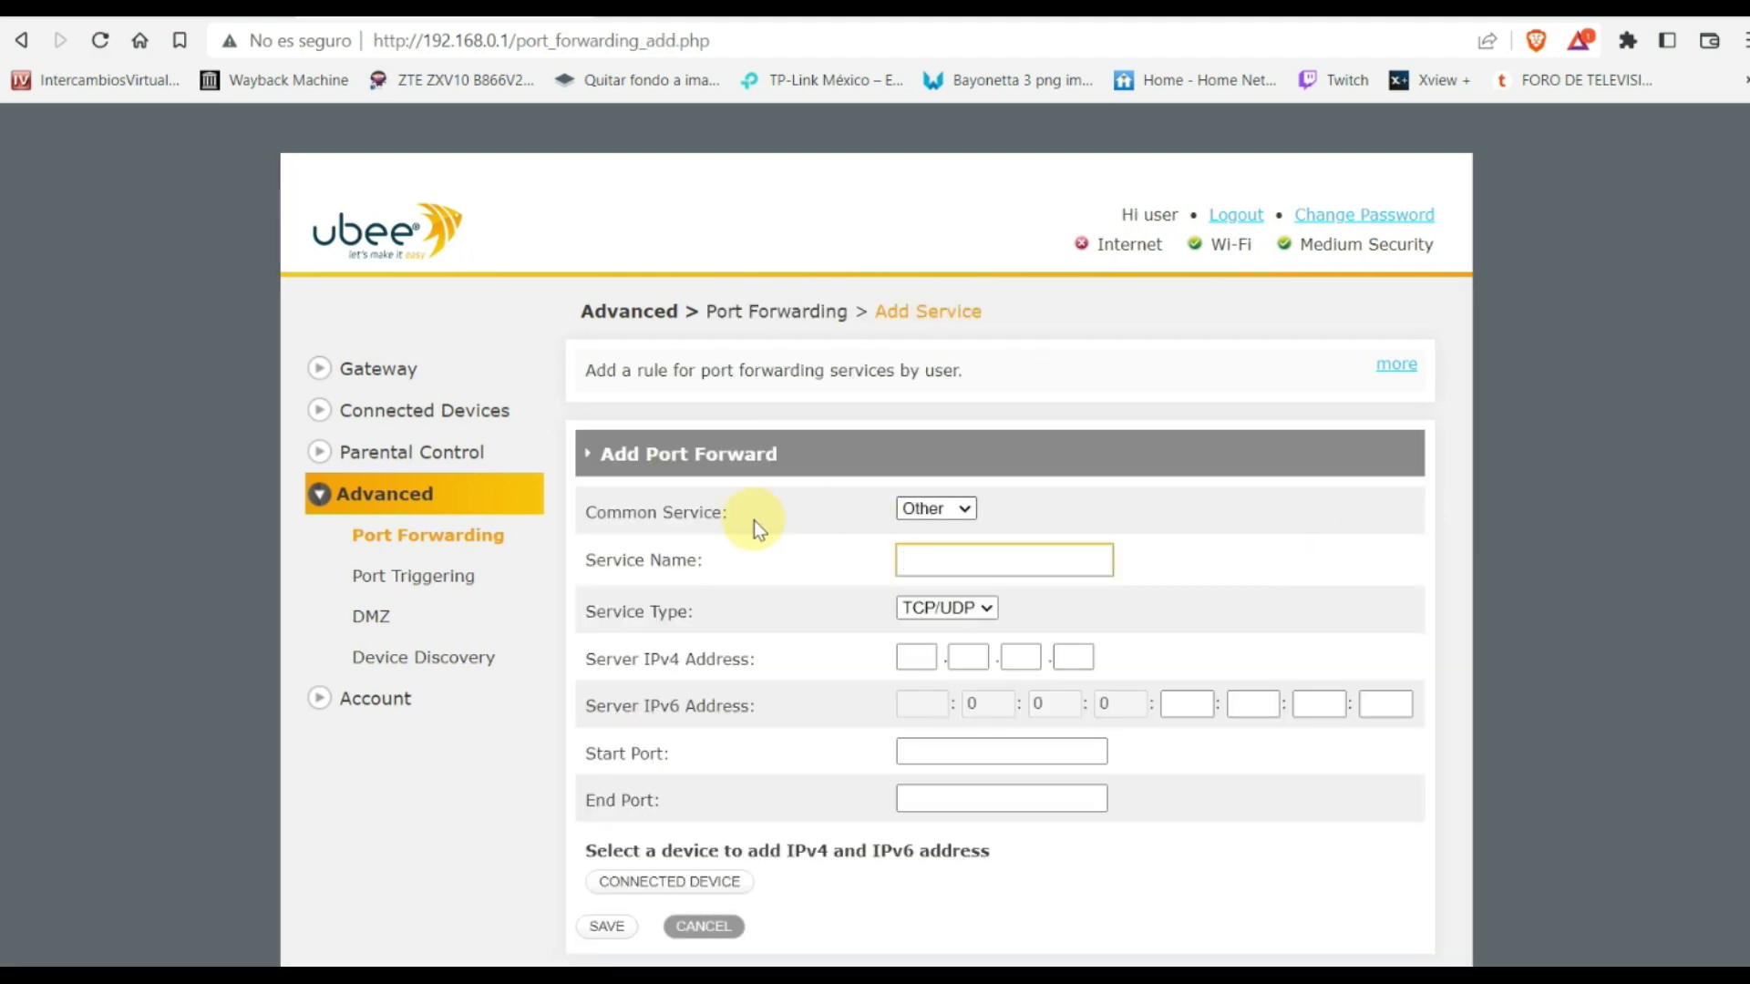
{"action": "left_click", "coordinate": [963, 514]}
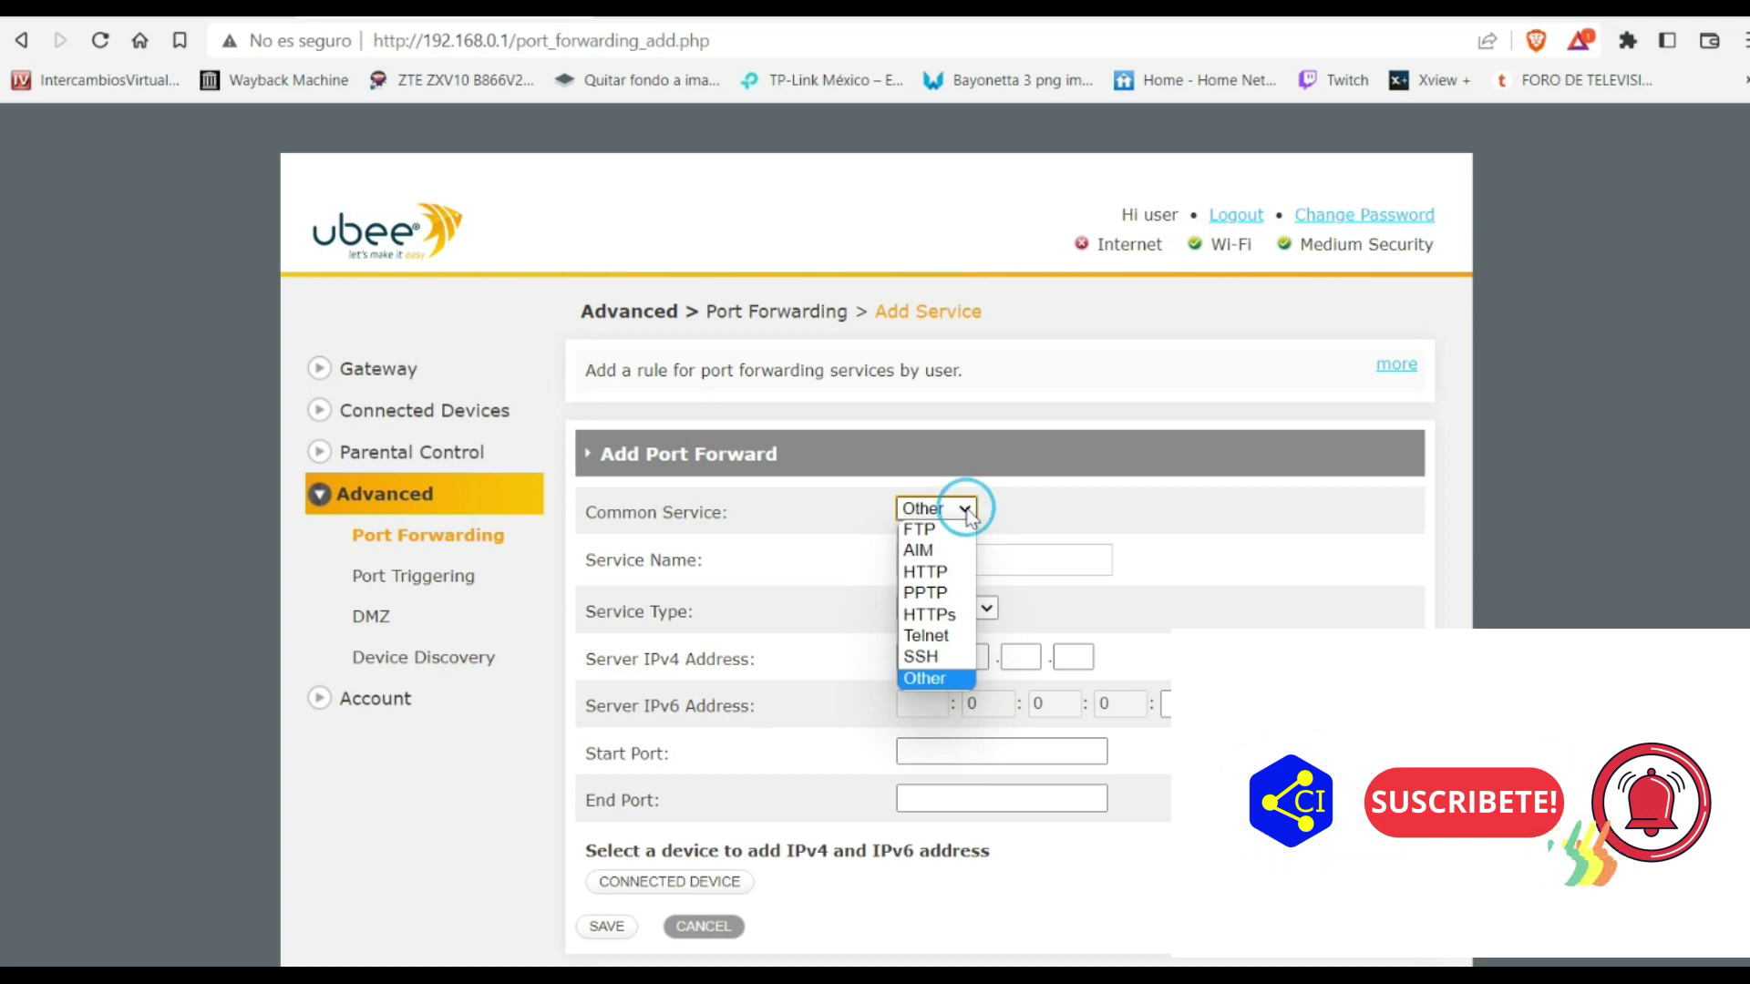
{"action": "left_click", "coordinate": [953, 613]}
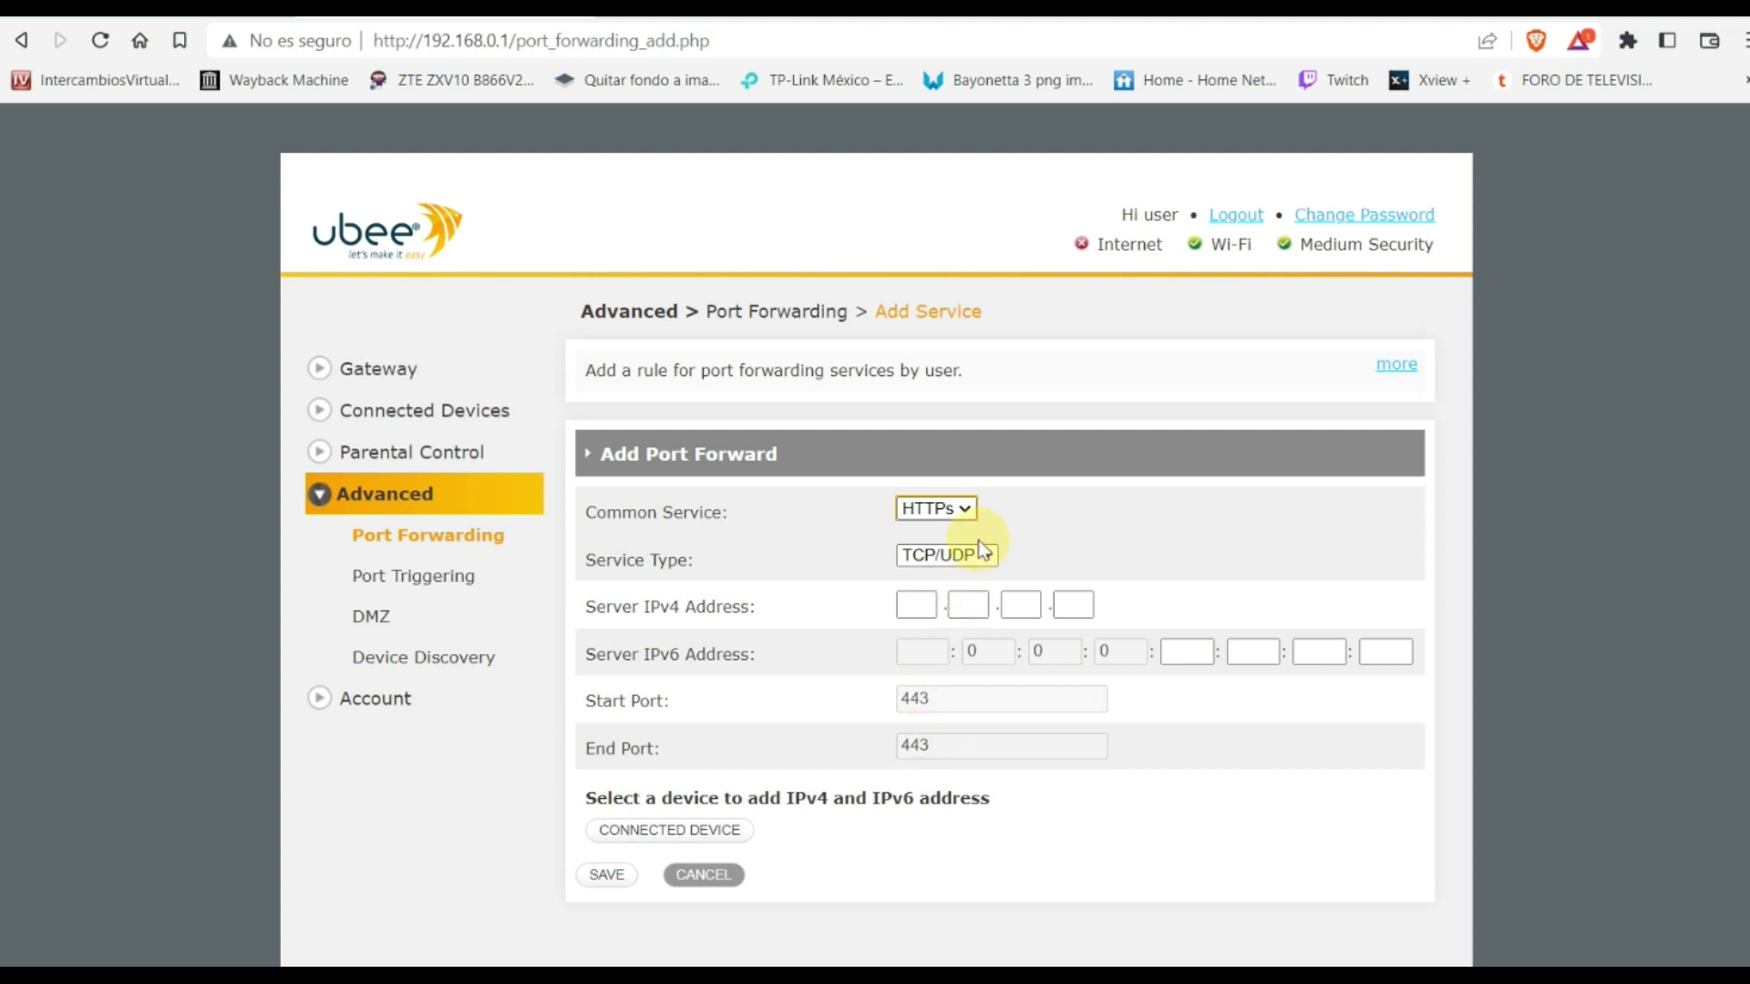
{"action": "left_click", "coordinate": [966, 509]}
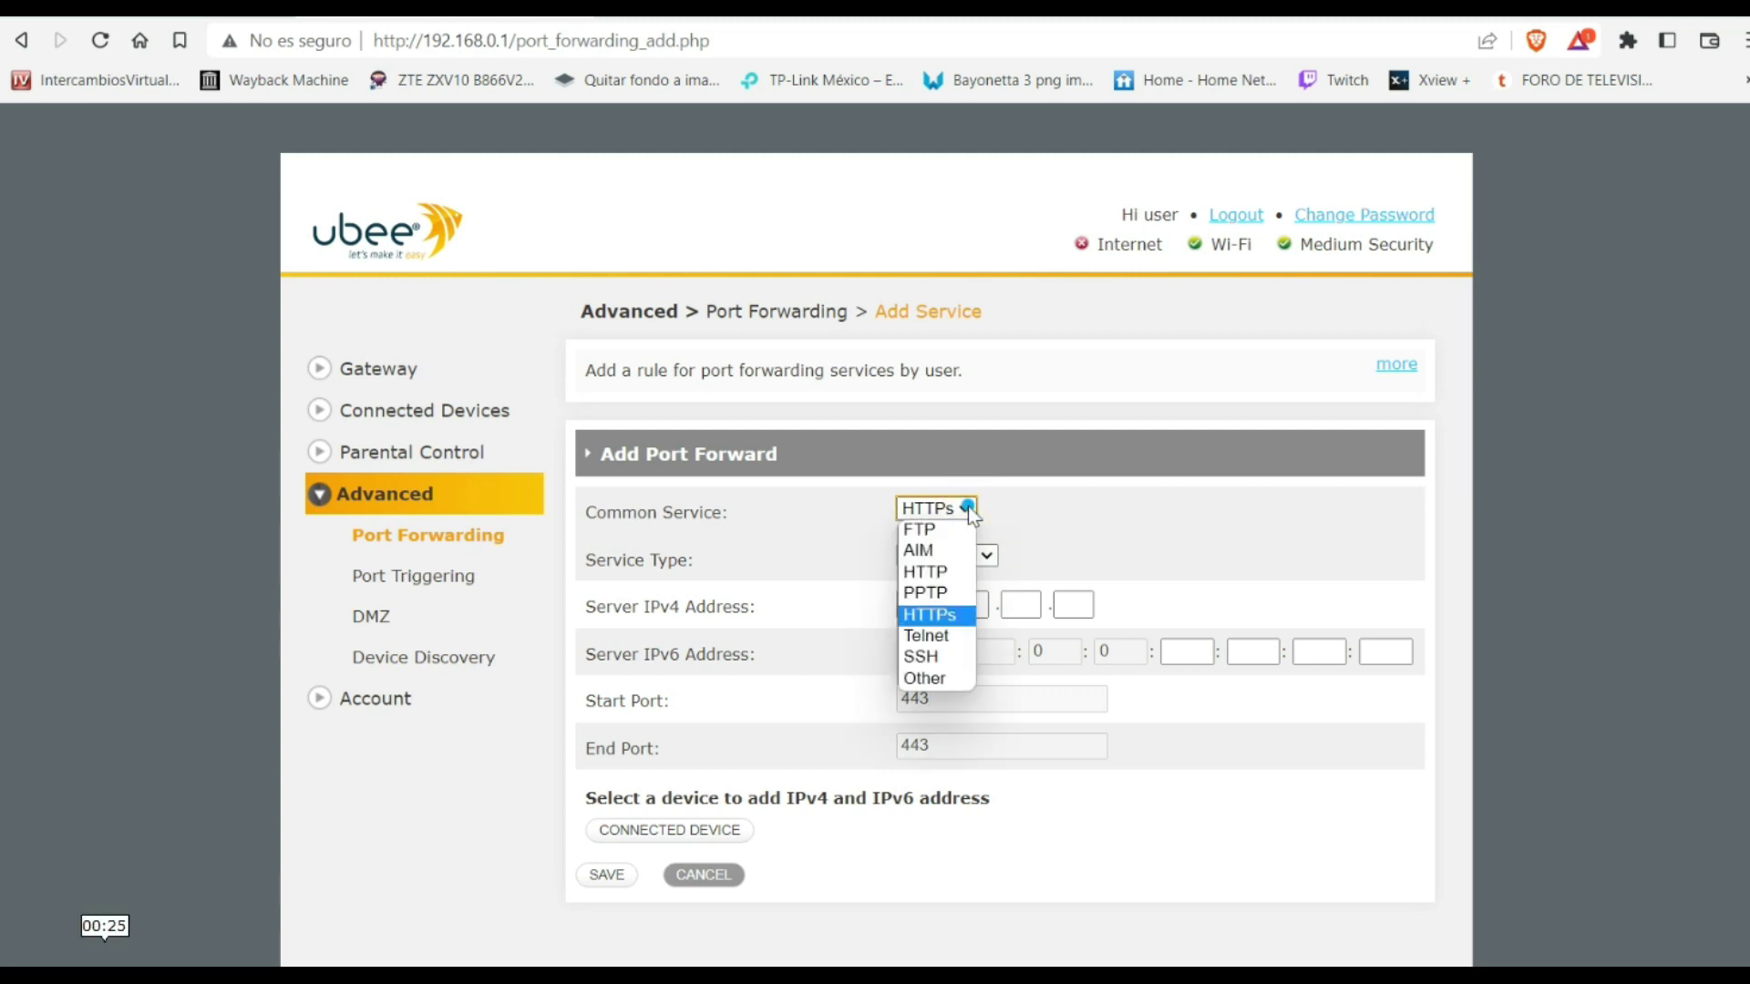
{"action": "left_click", "coordinate": [925, 572]}
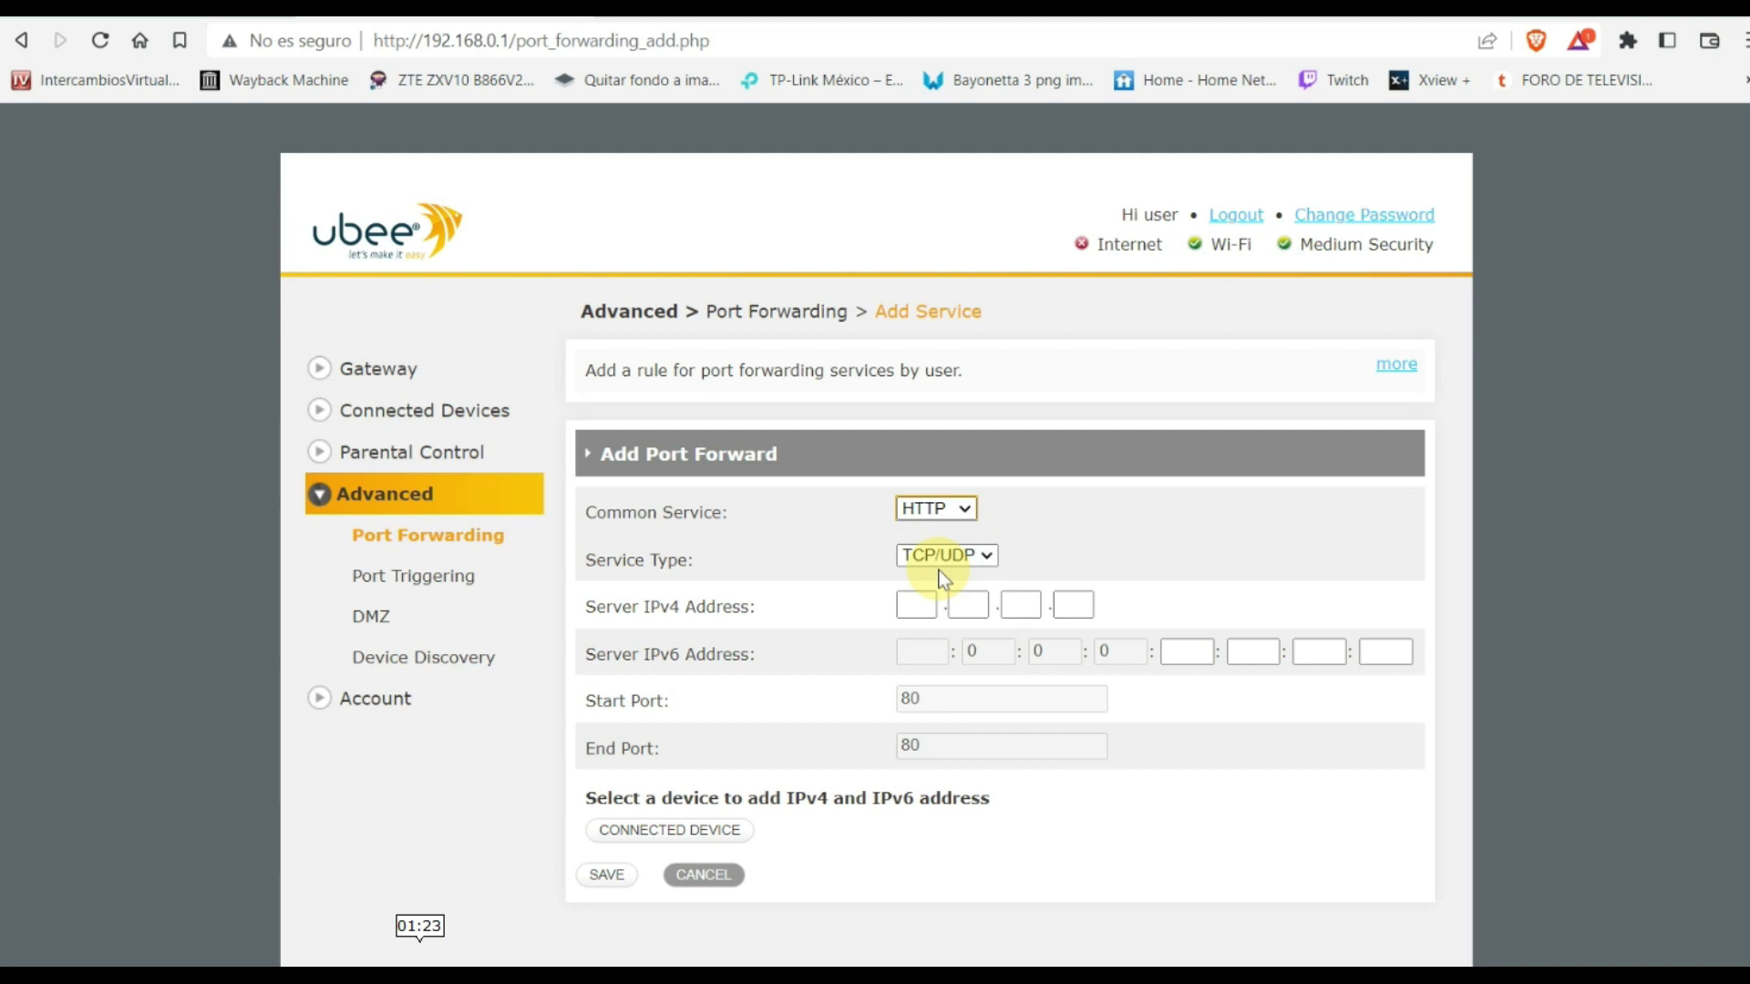
{"action": "left_click_drag", "start_coordinate": [930, 702], "coordinate": [884, 698]}
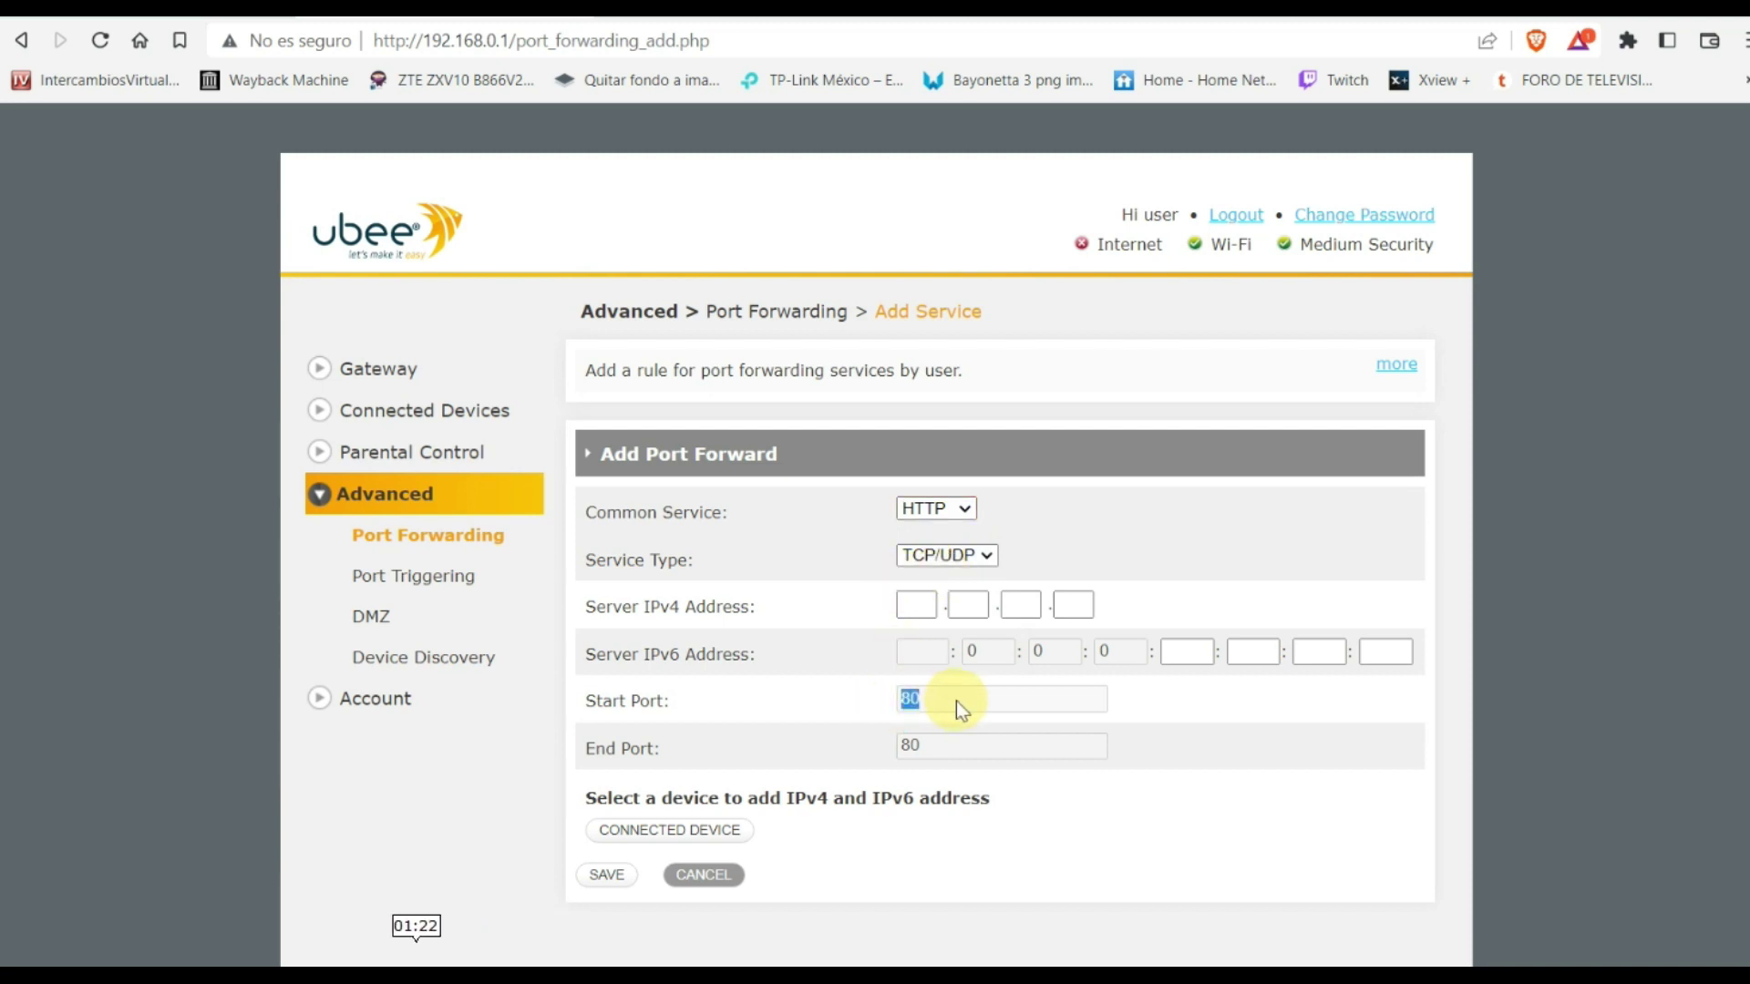
Clear the start port and name the service 'free fire'
{"action": "key", "text": "BackSpace"}
{"action": "left_click", "coordinate": [938, 559]}
{"action": "type", "text": "xbor"}
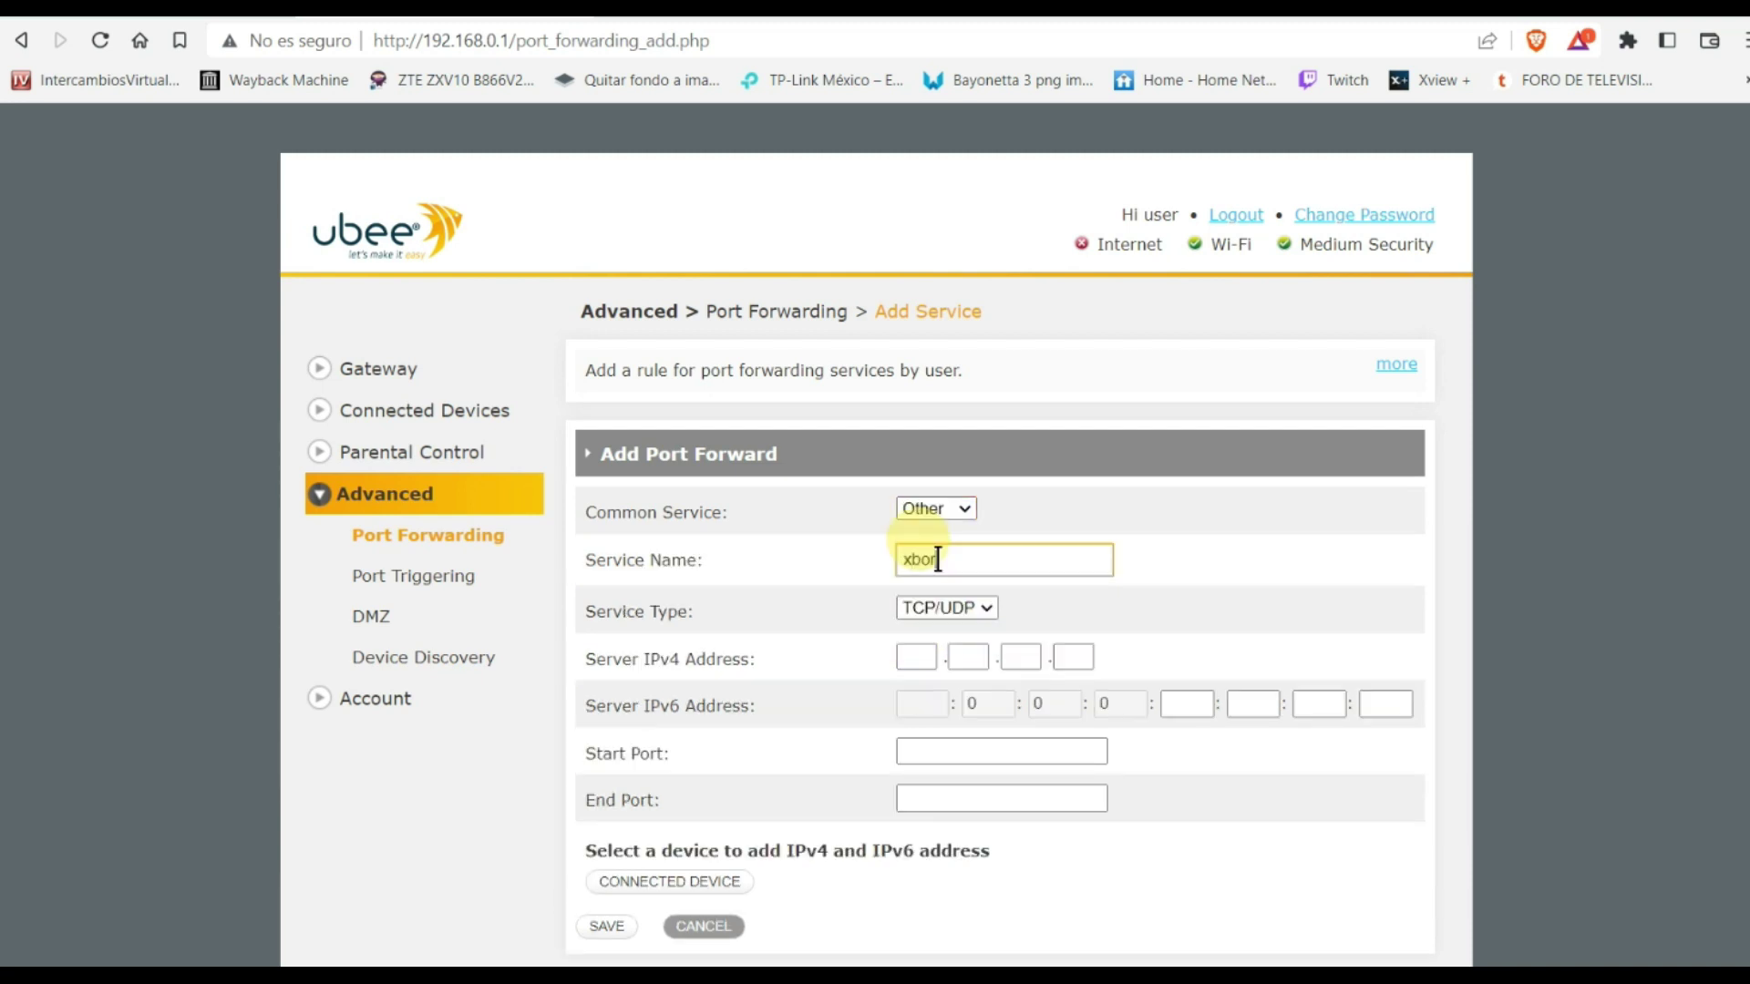
{"action": "type", "text": " juago"}
{"action": "key", "text": "BackSpace"}
{"action": "key", "text": "BackSpace"}
{"action": "key", "text": "BackSpace"}
{"action": "key", "text": "BackSpace"}
{"action": "key", "text": "BackSpace"}
{"action": "key", "text": "BackSpace"}
{"action": "key", "text": "BackSpace"}
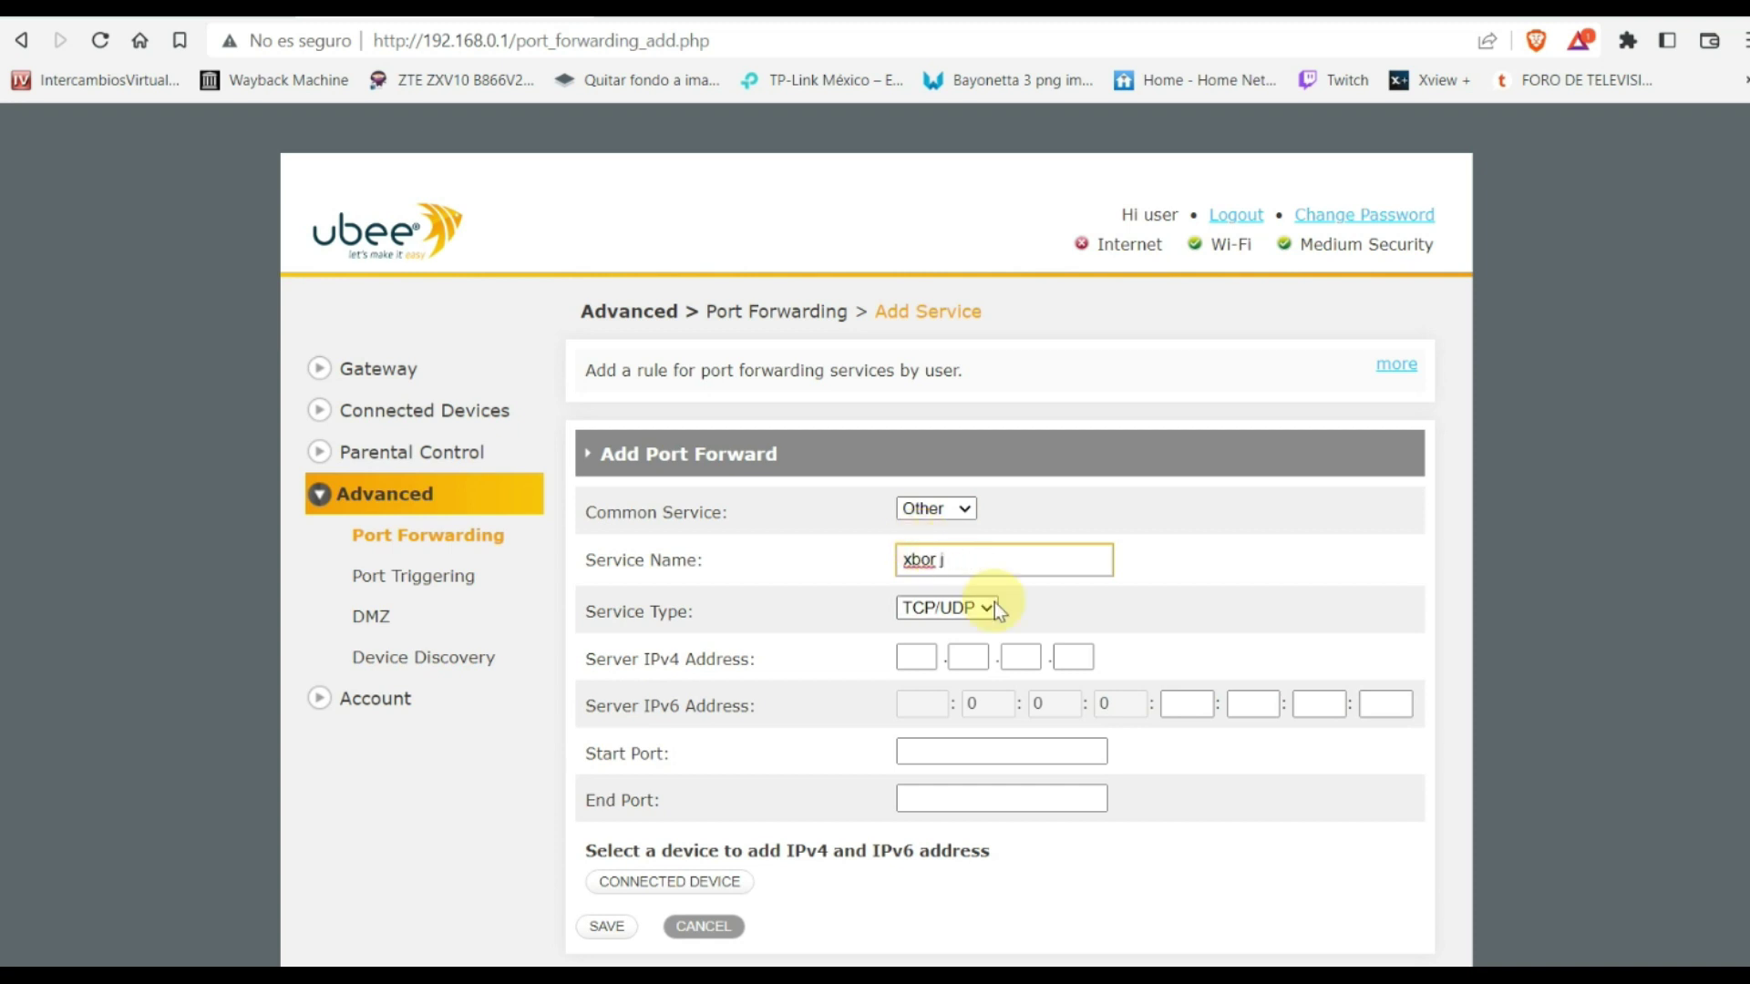
{"action": "type", "text": "free fire"}
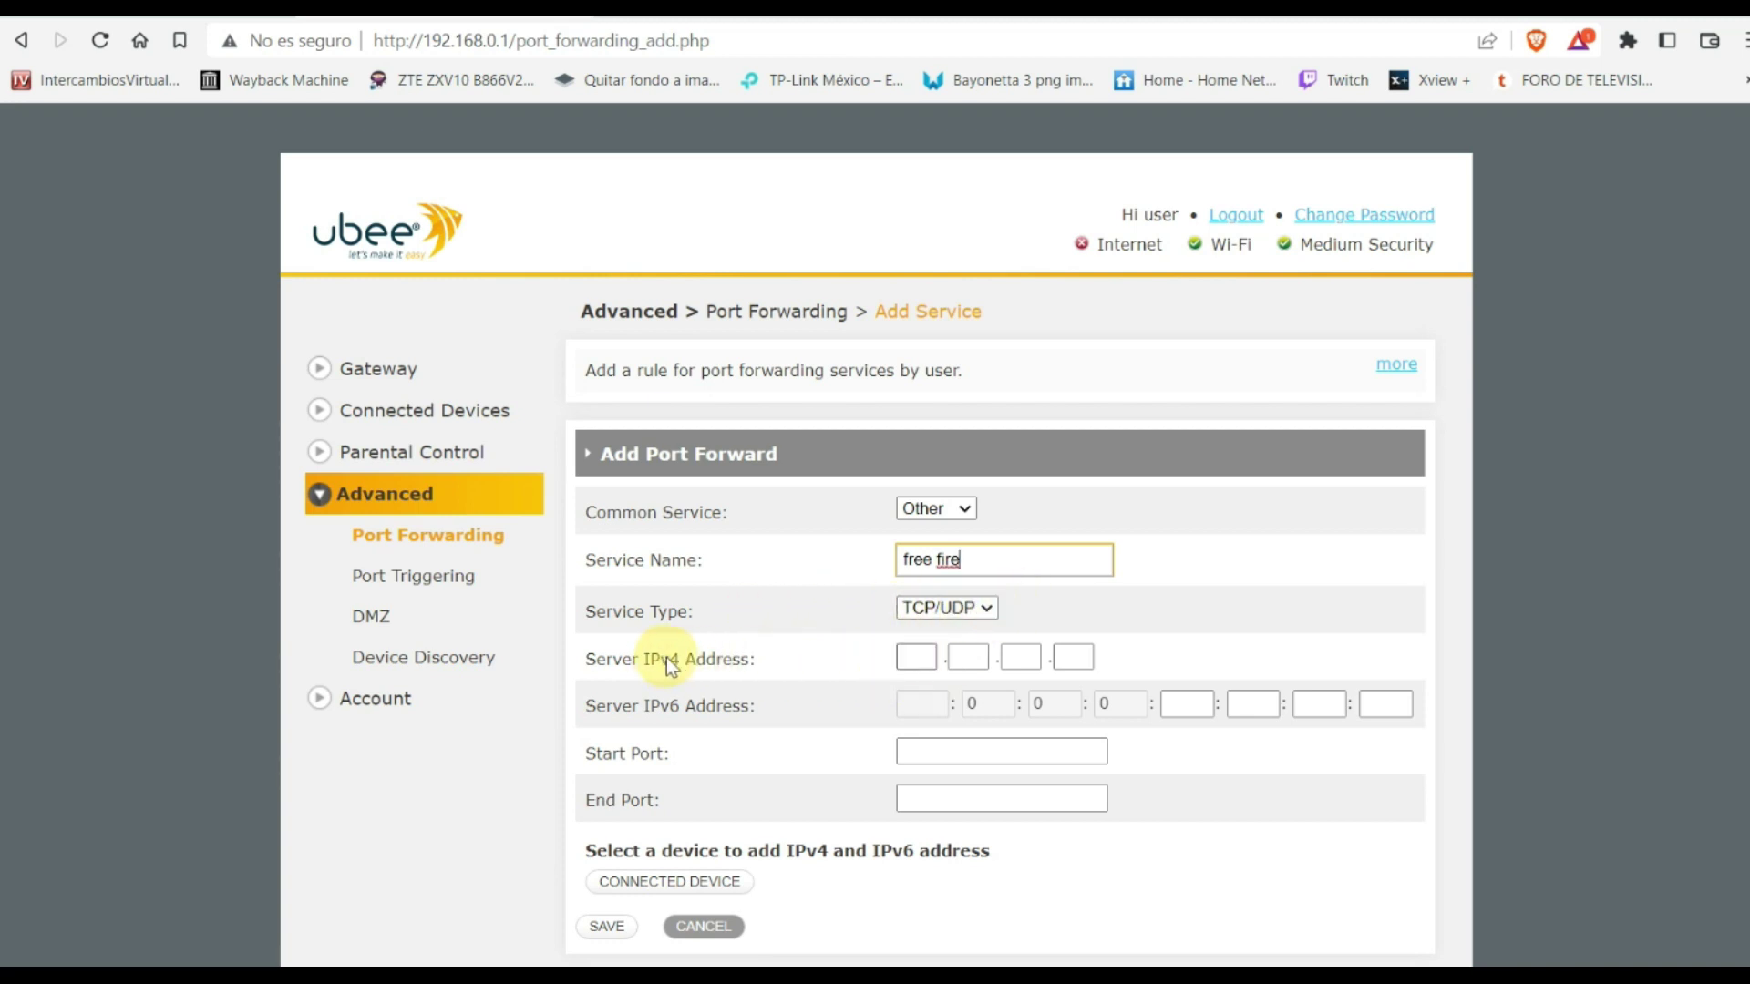
Enter 192.168.0.10 as the rule's server IPv4 address
{"action": "left_click", "coordinate": [913, 657]}
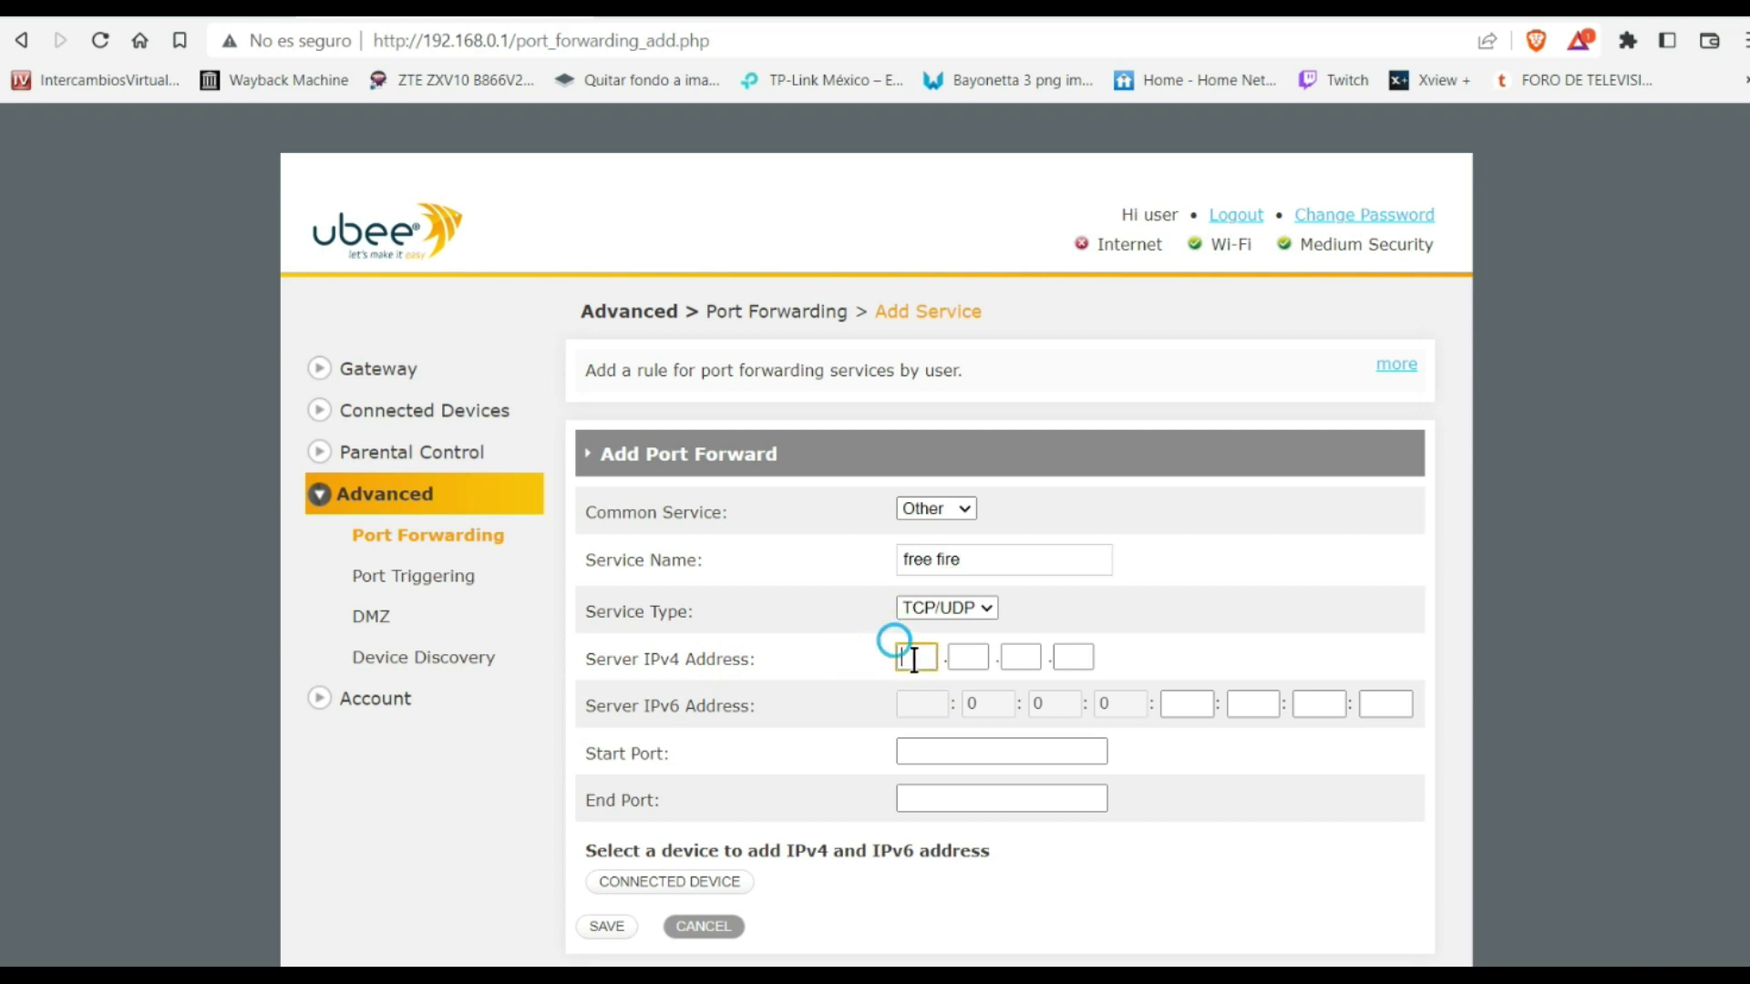
{"action": "type", "text": "19"}
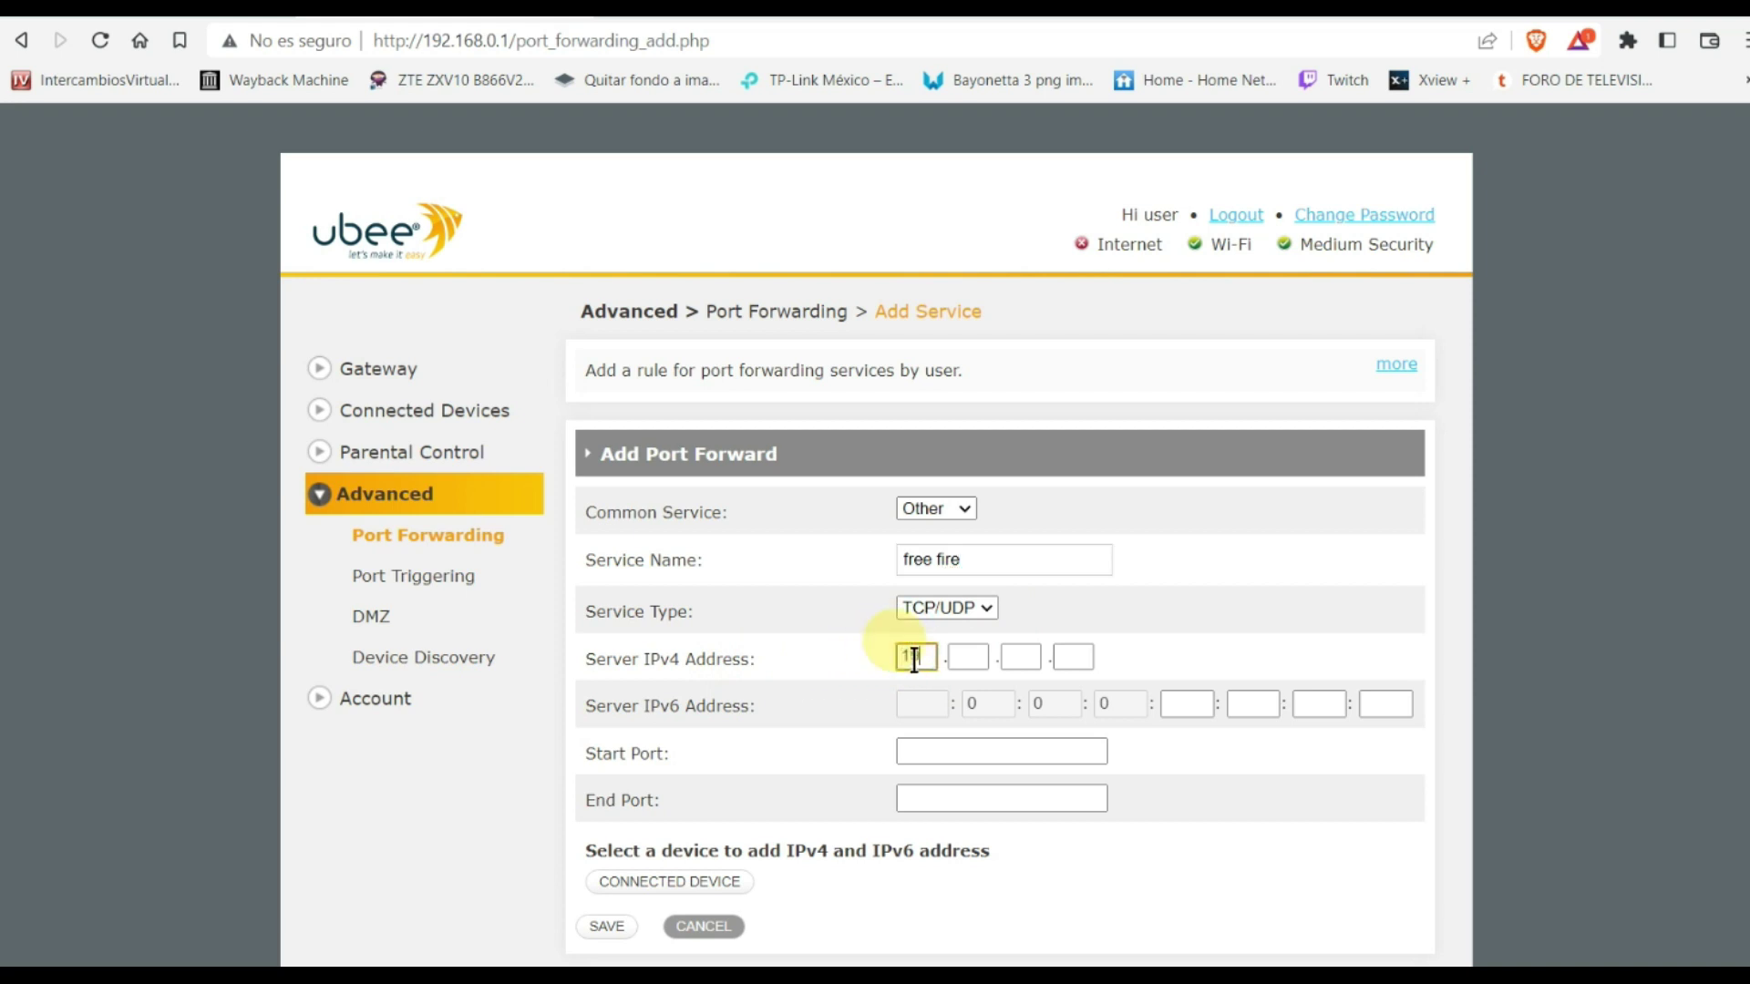
{"action": "type", "text": "2"}
{"action": "left_click", "coordinate": [963, 662]}
{"action": "type", "text": "1"}
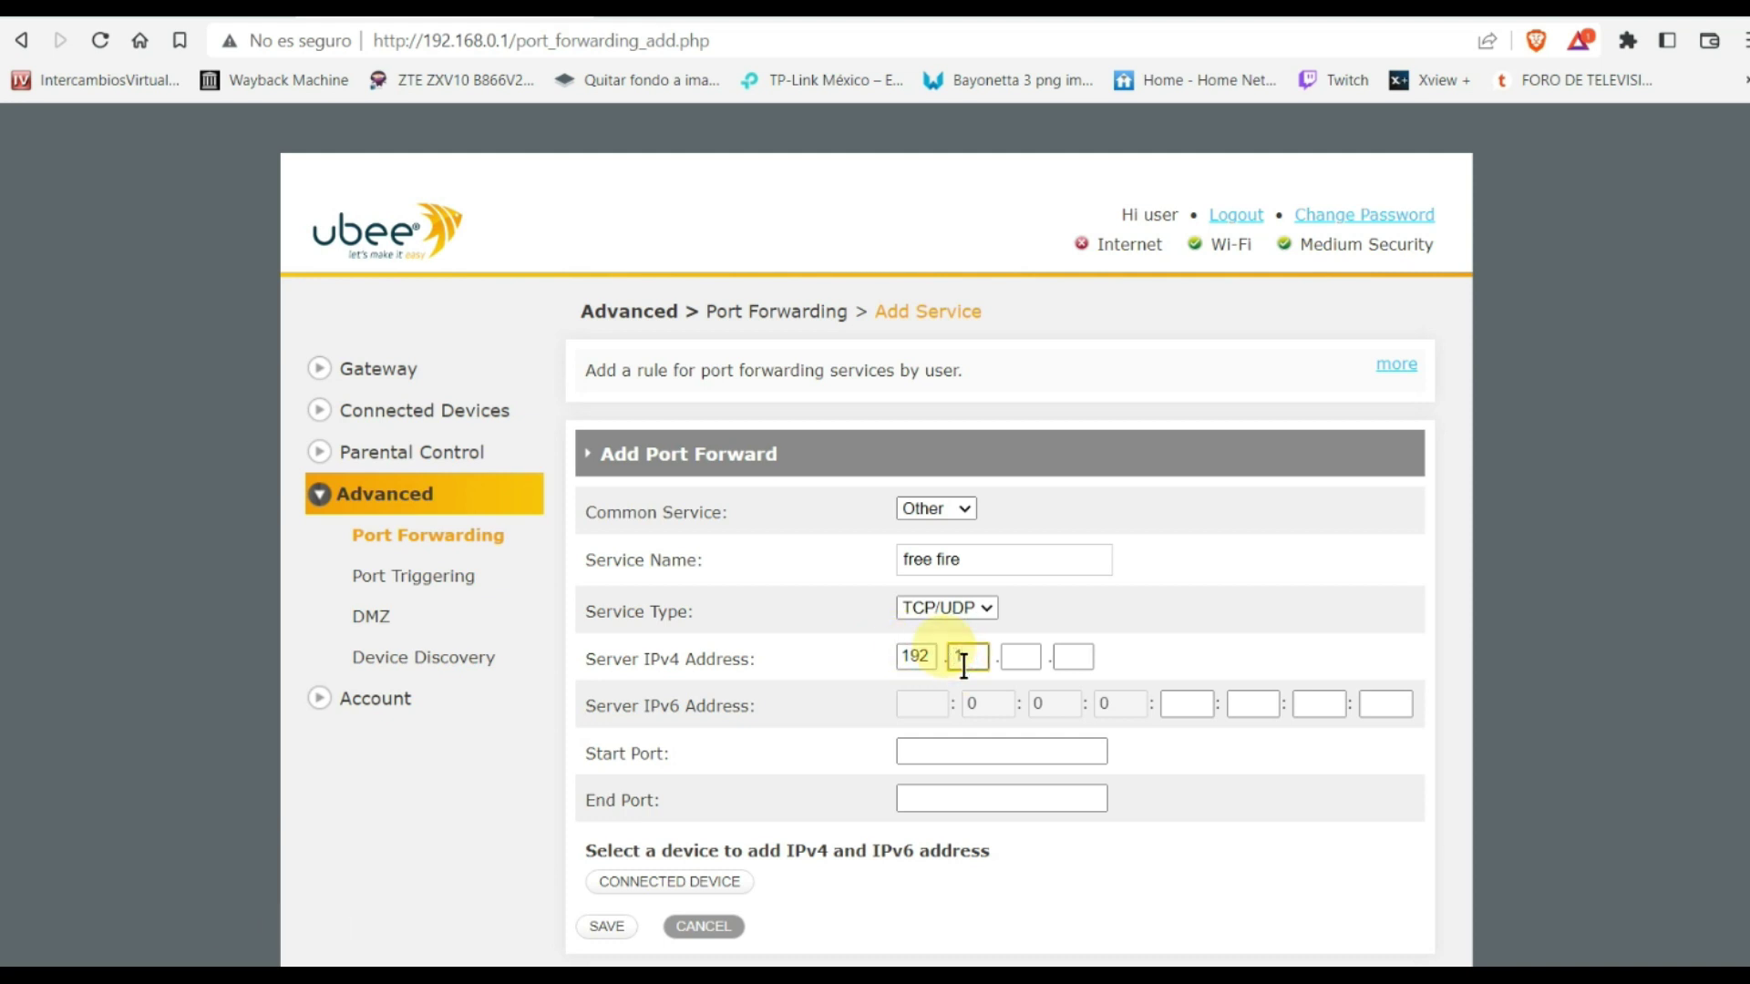
{"action": "type", "text": "68"}
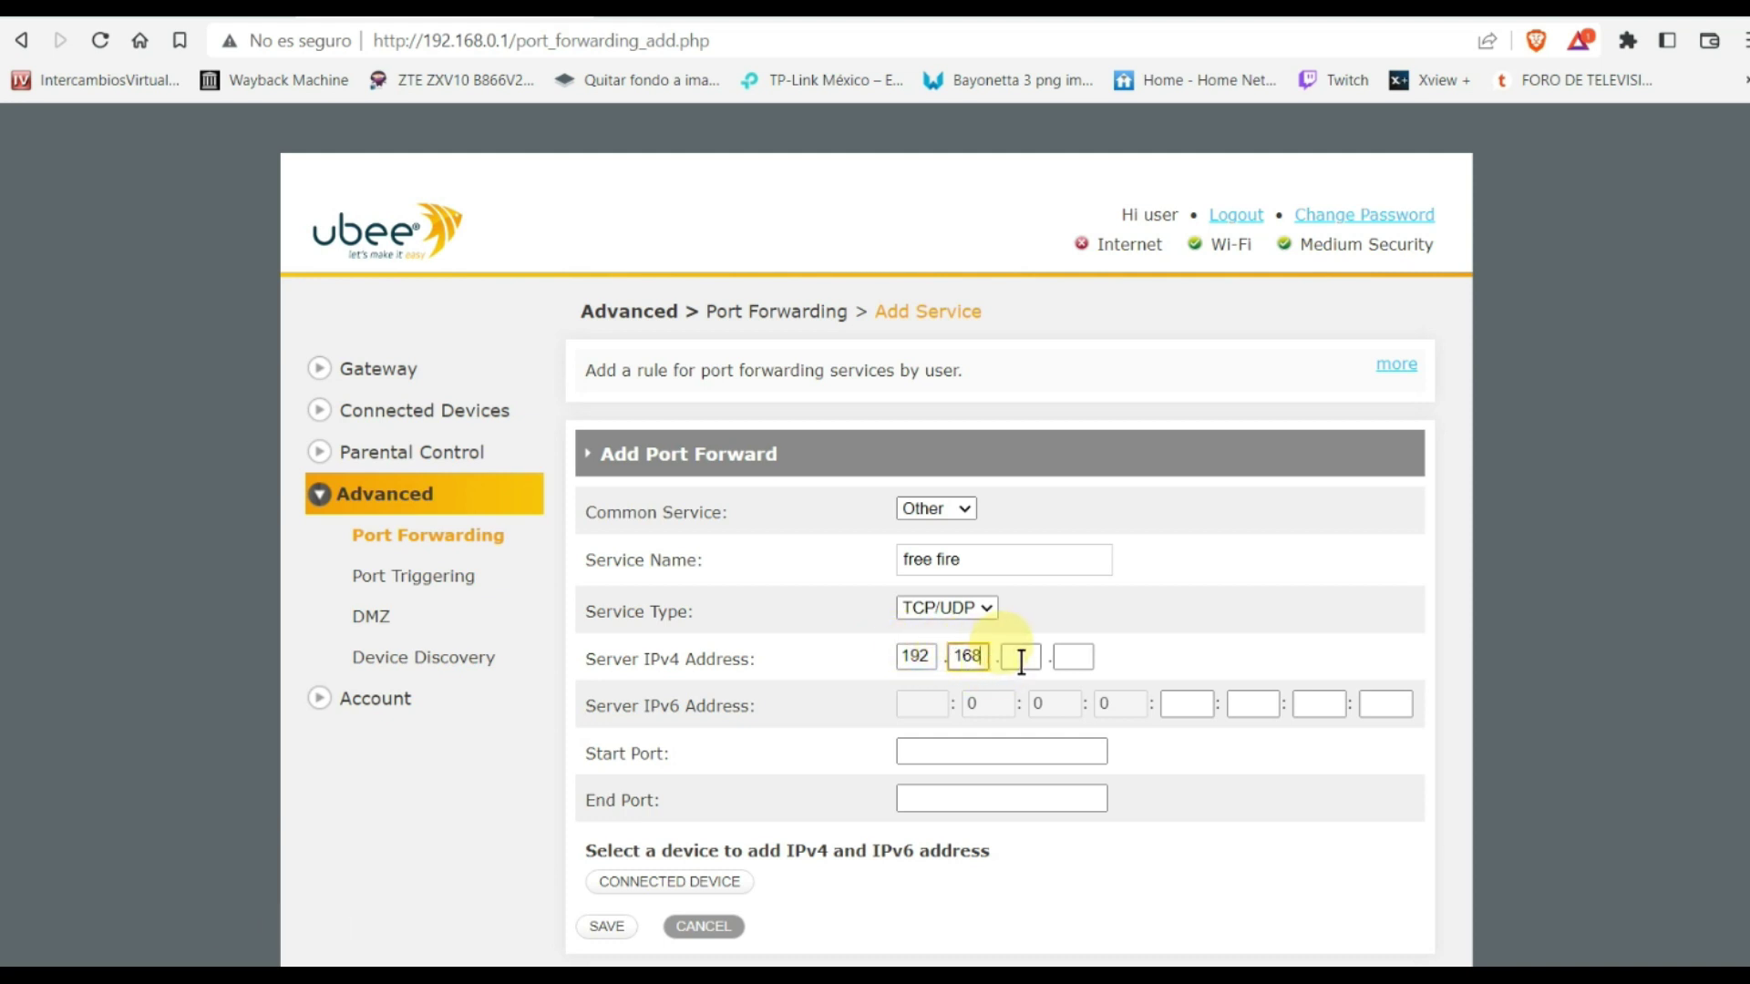
{"action": "left_click", "coordinate": [1021, 662]}
{"action": "type", "text": "0"}
{"action": "left_click", "coordinate": [1076, 658]}
{"action": "type", "text": "10"}
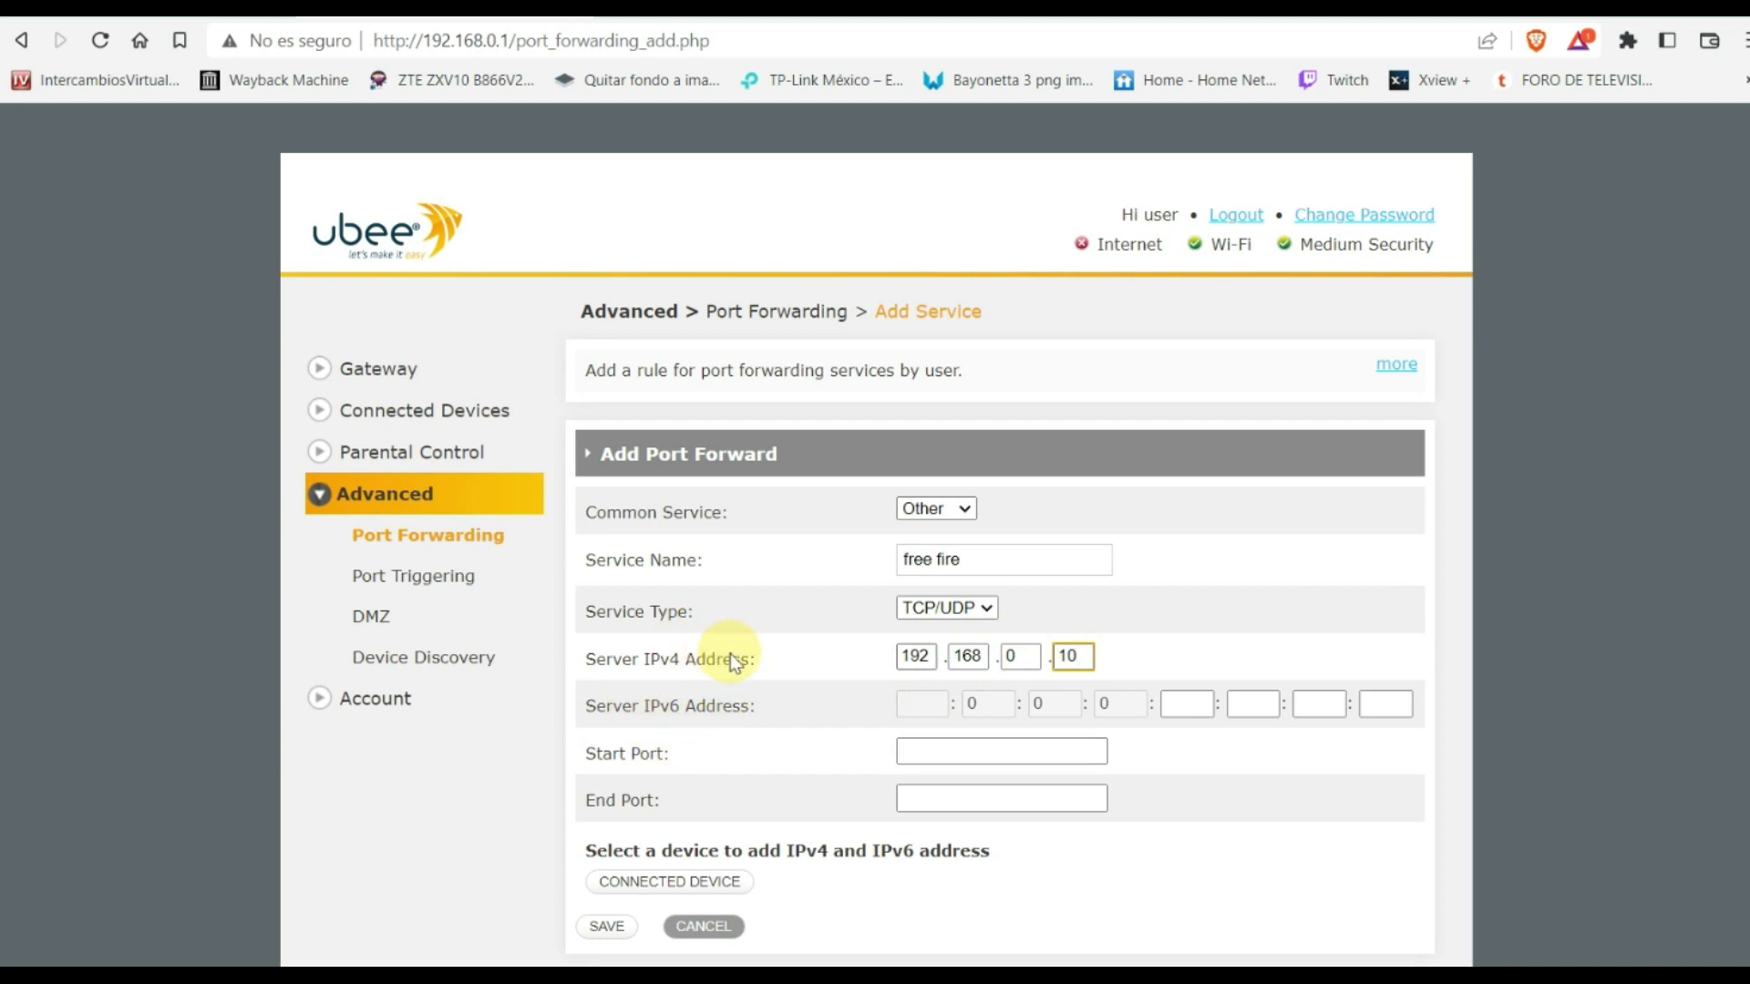
{"action": "left_click_drag", "start_coordinate": [750, 659], "coordinate": [577, 659]}
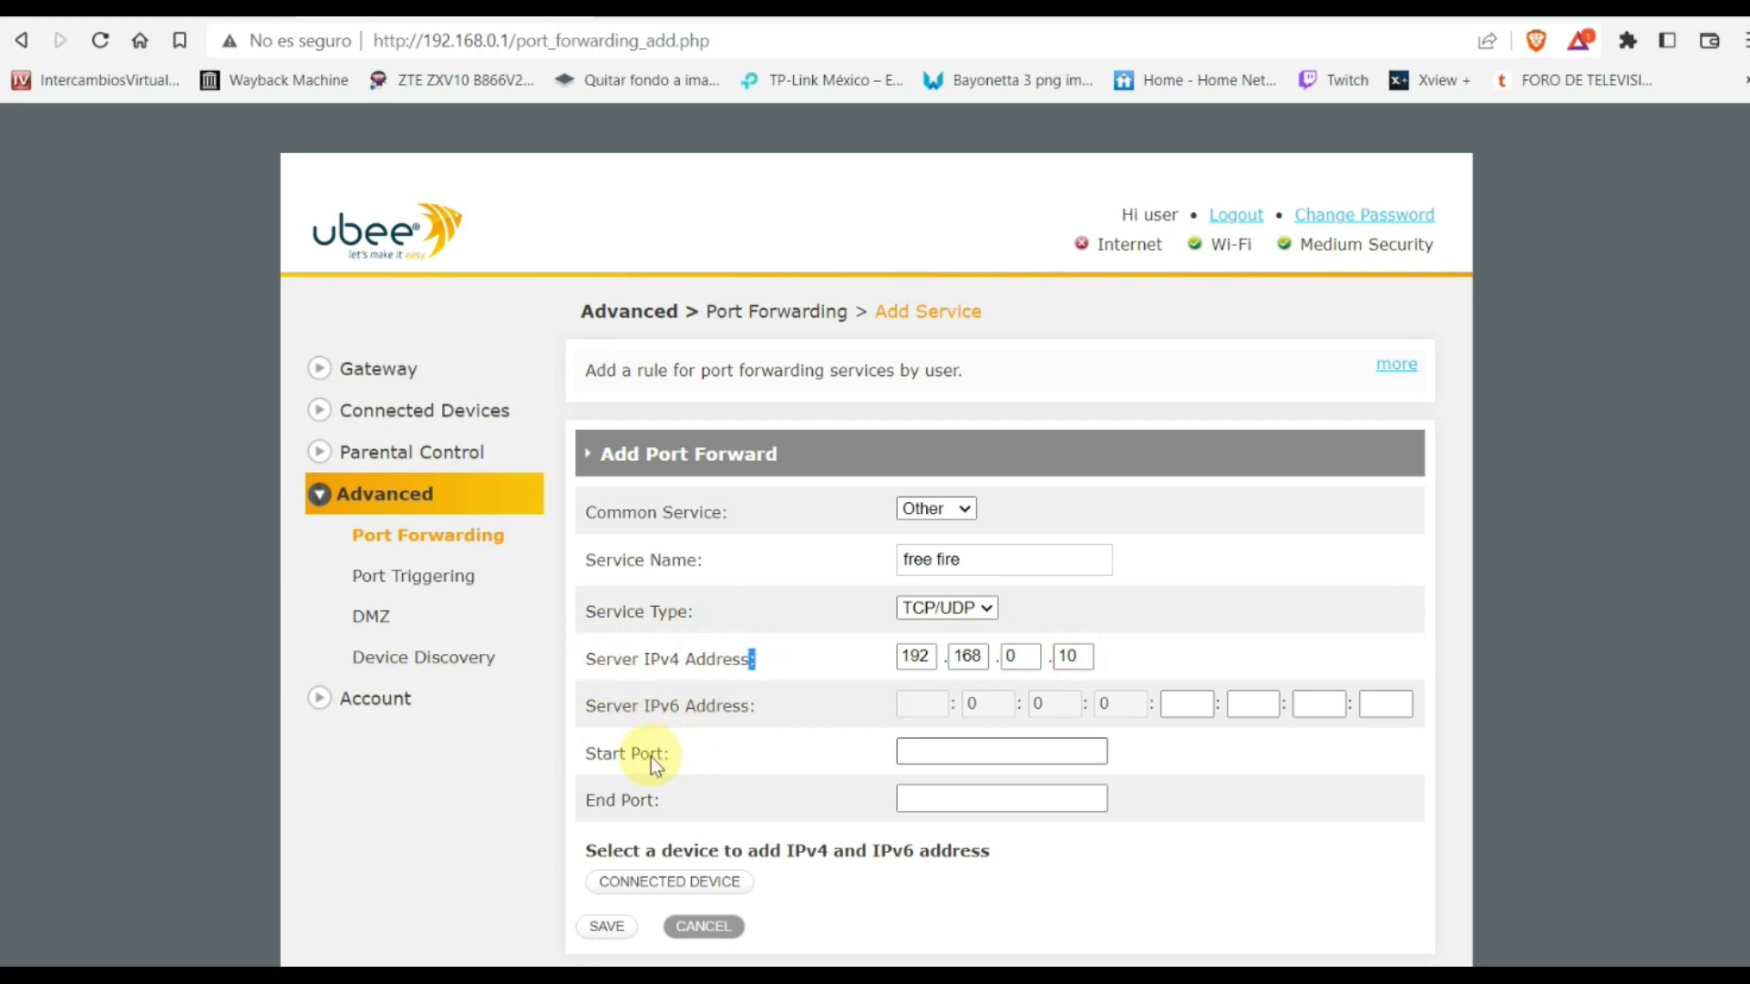
Set the rule's port range to 3850 through 3857
{"action": "left_click", "coordinate": [934, 754]}
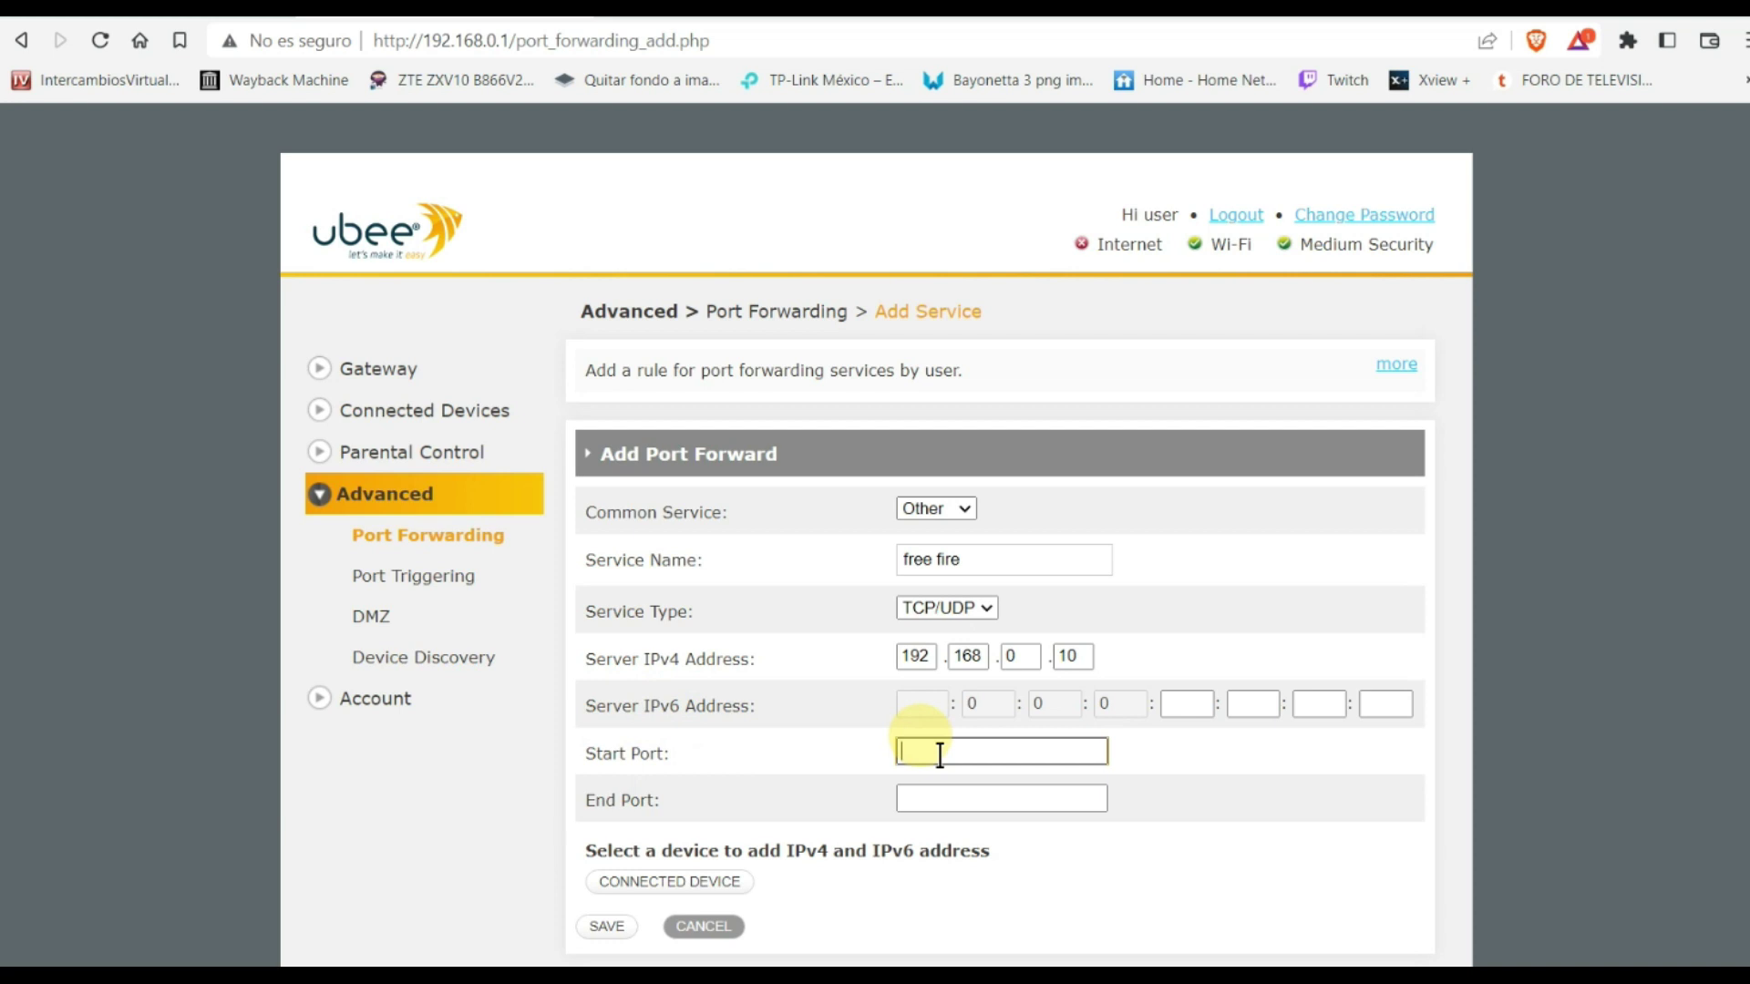
{"action": "type", "text": "3850"}
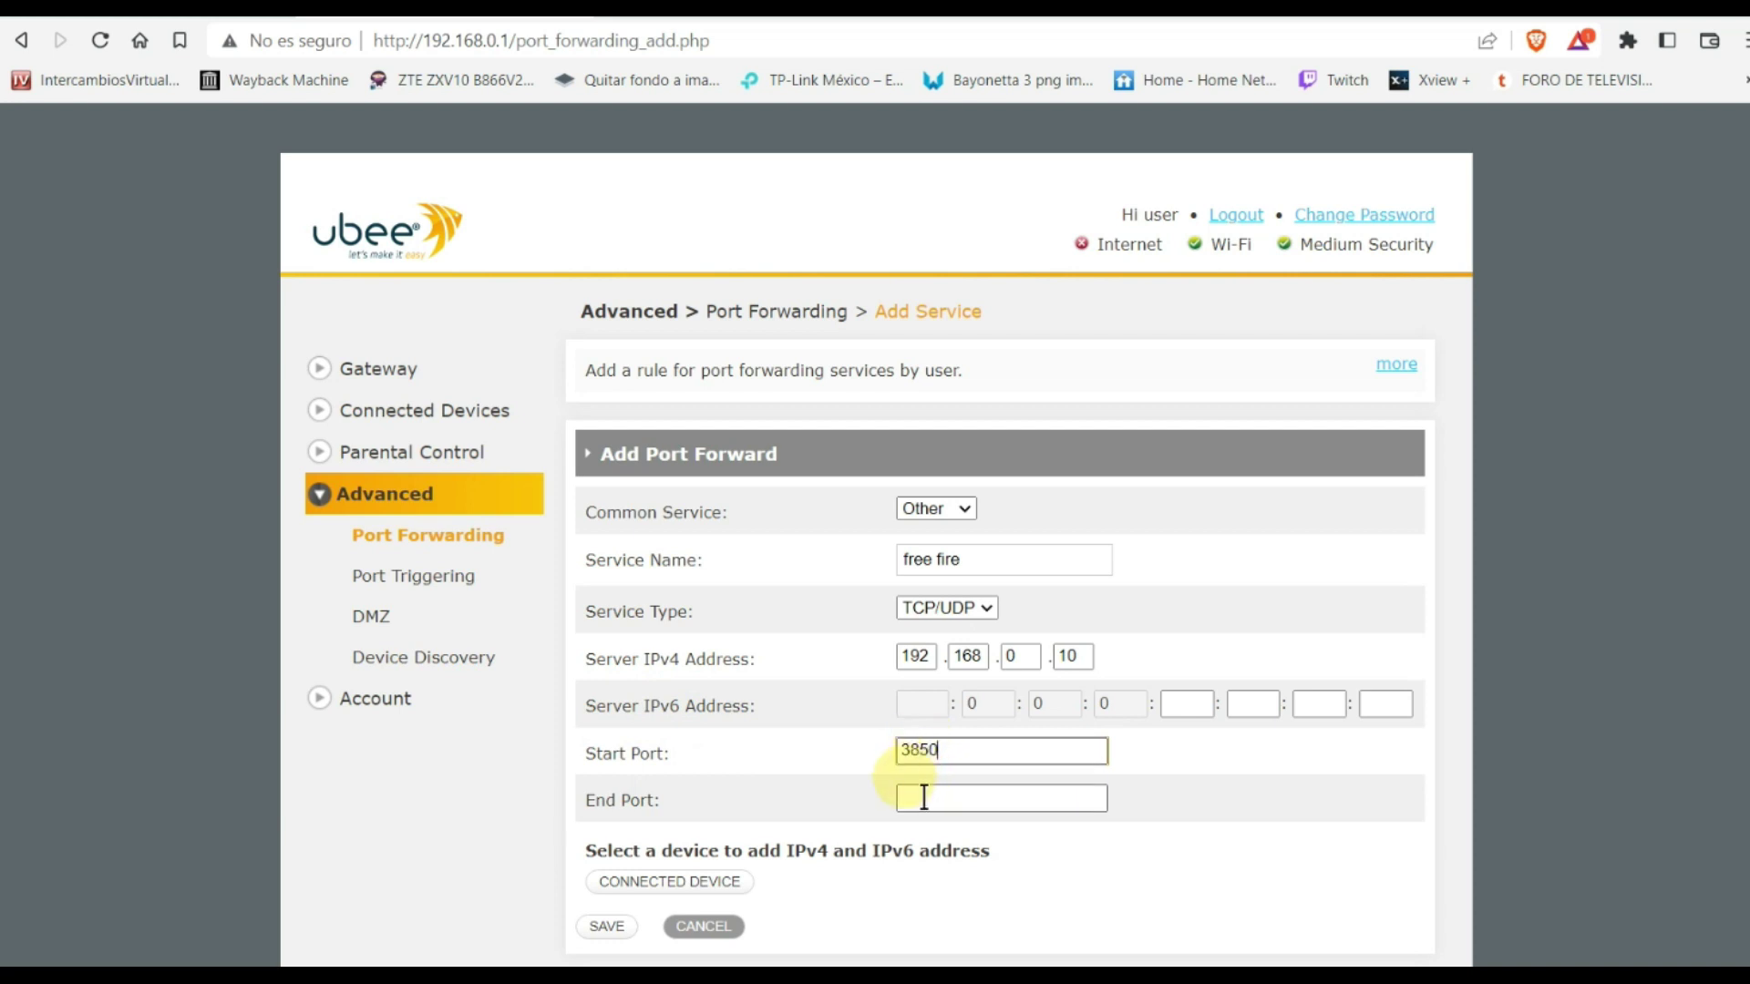
{"action": "left_click", "coordinate": [920, 801]}
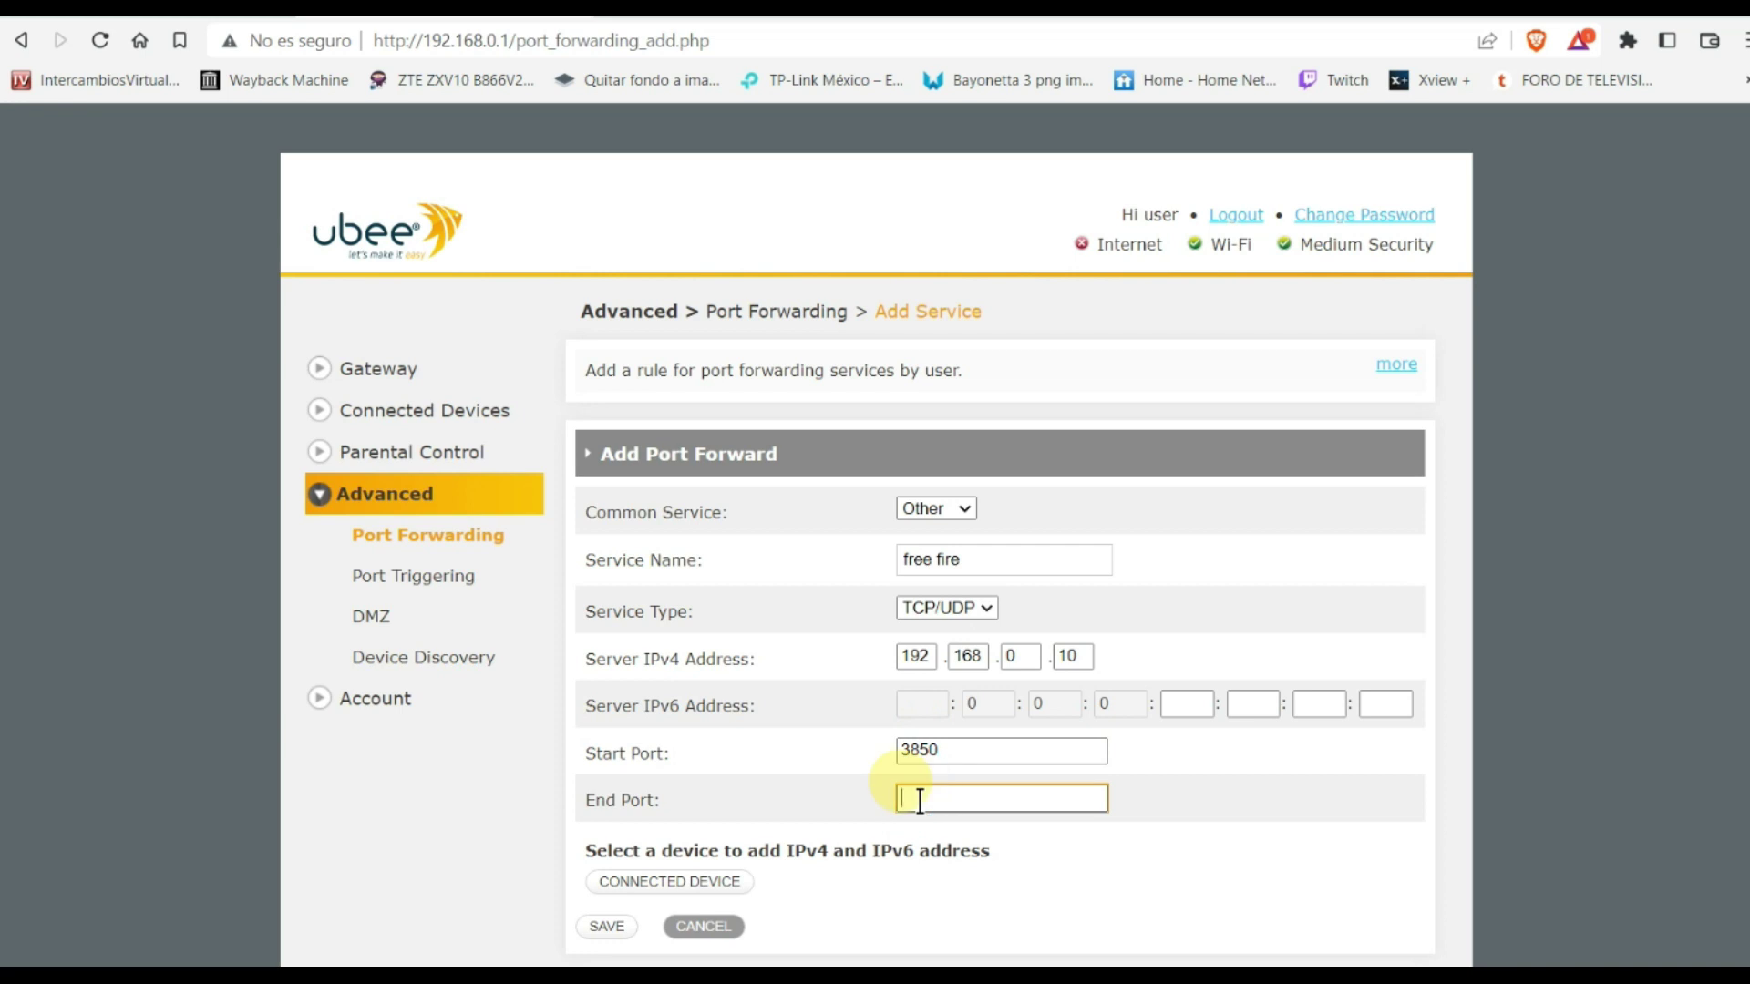
{"action": "type", "text": "3857"}
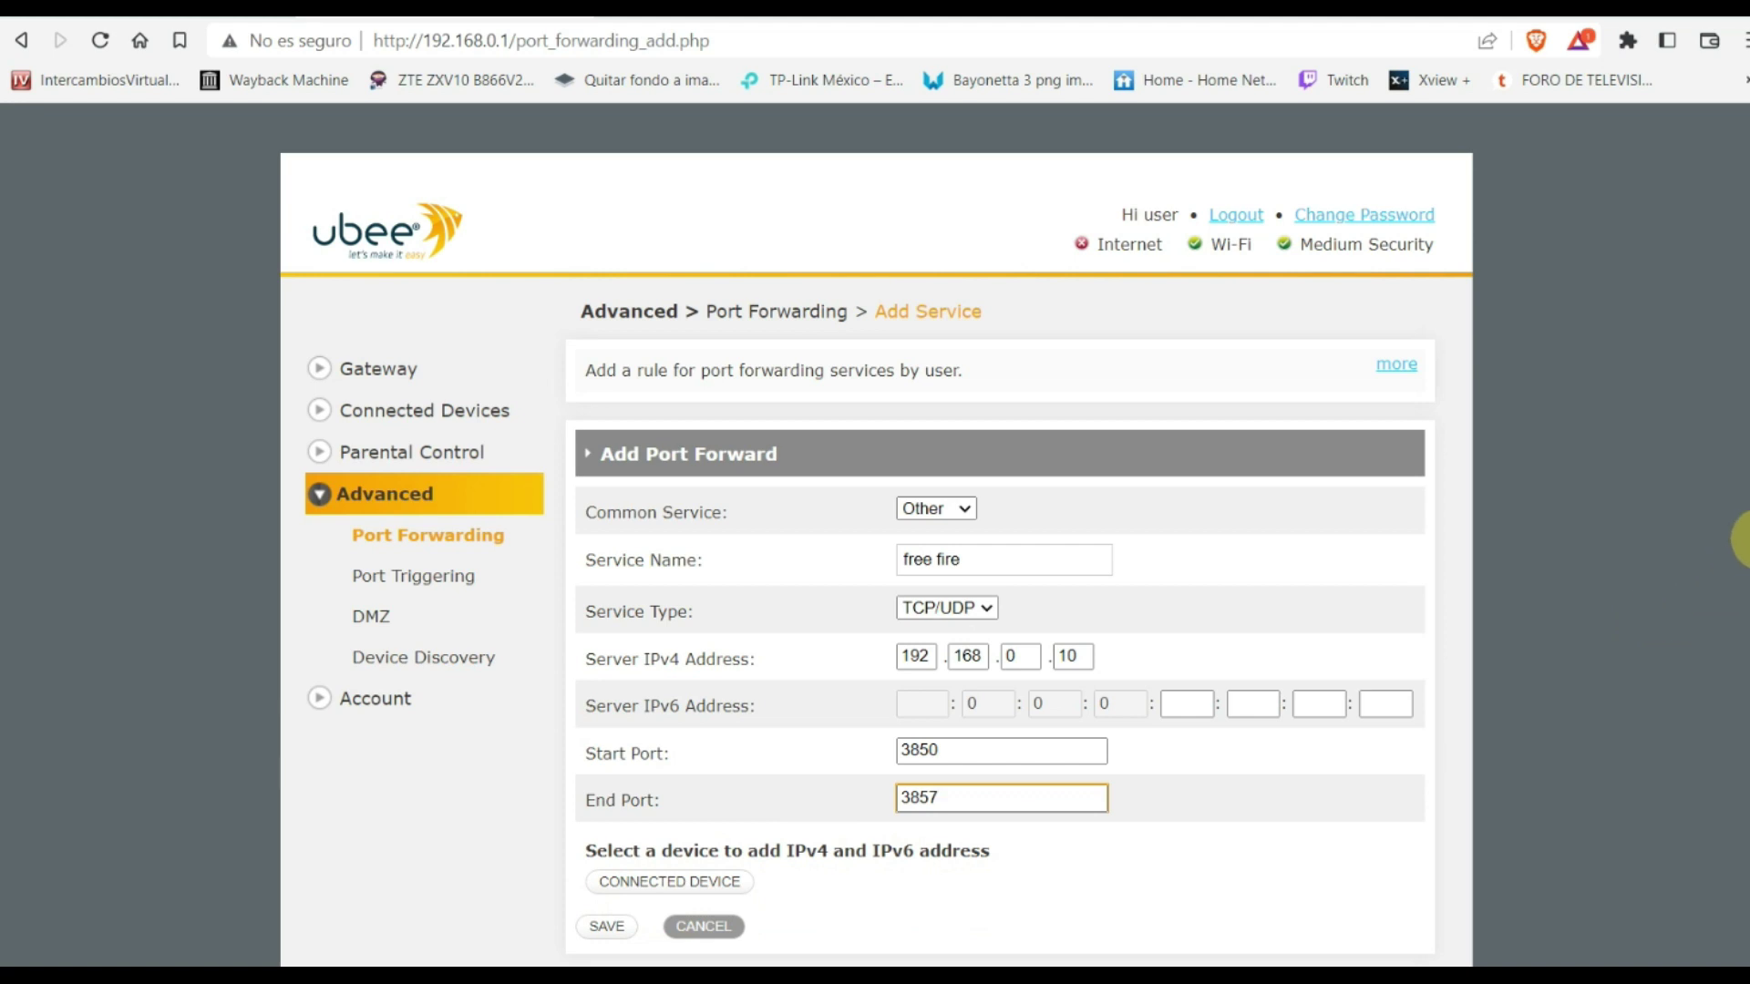
{"action": "scroll", "coordinate": [1737, 542], "scroll_direction": "down", "scroll_amount": 1}
{"action": "scroll", "coordinate": [1736, 638], "scroll_direction": "down", "scroll_amount": 1}
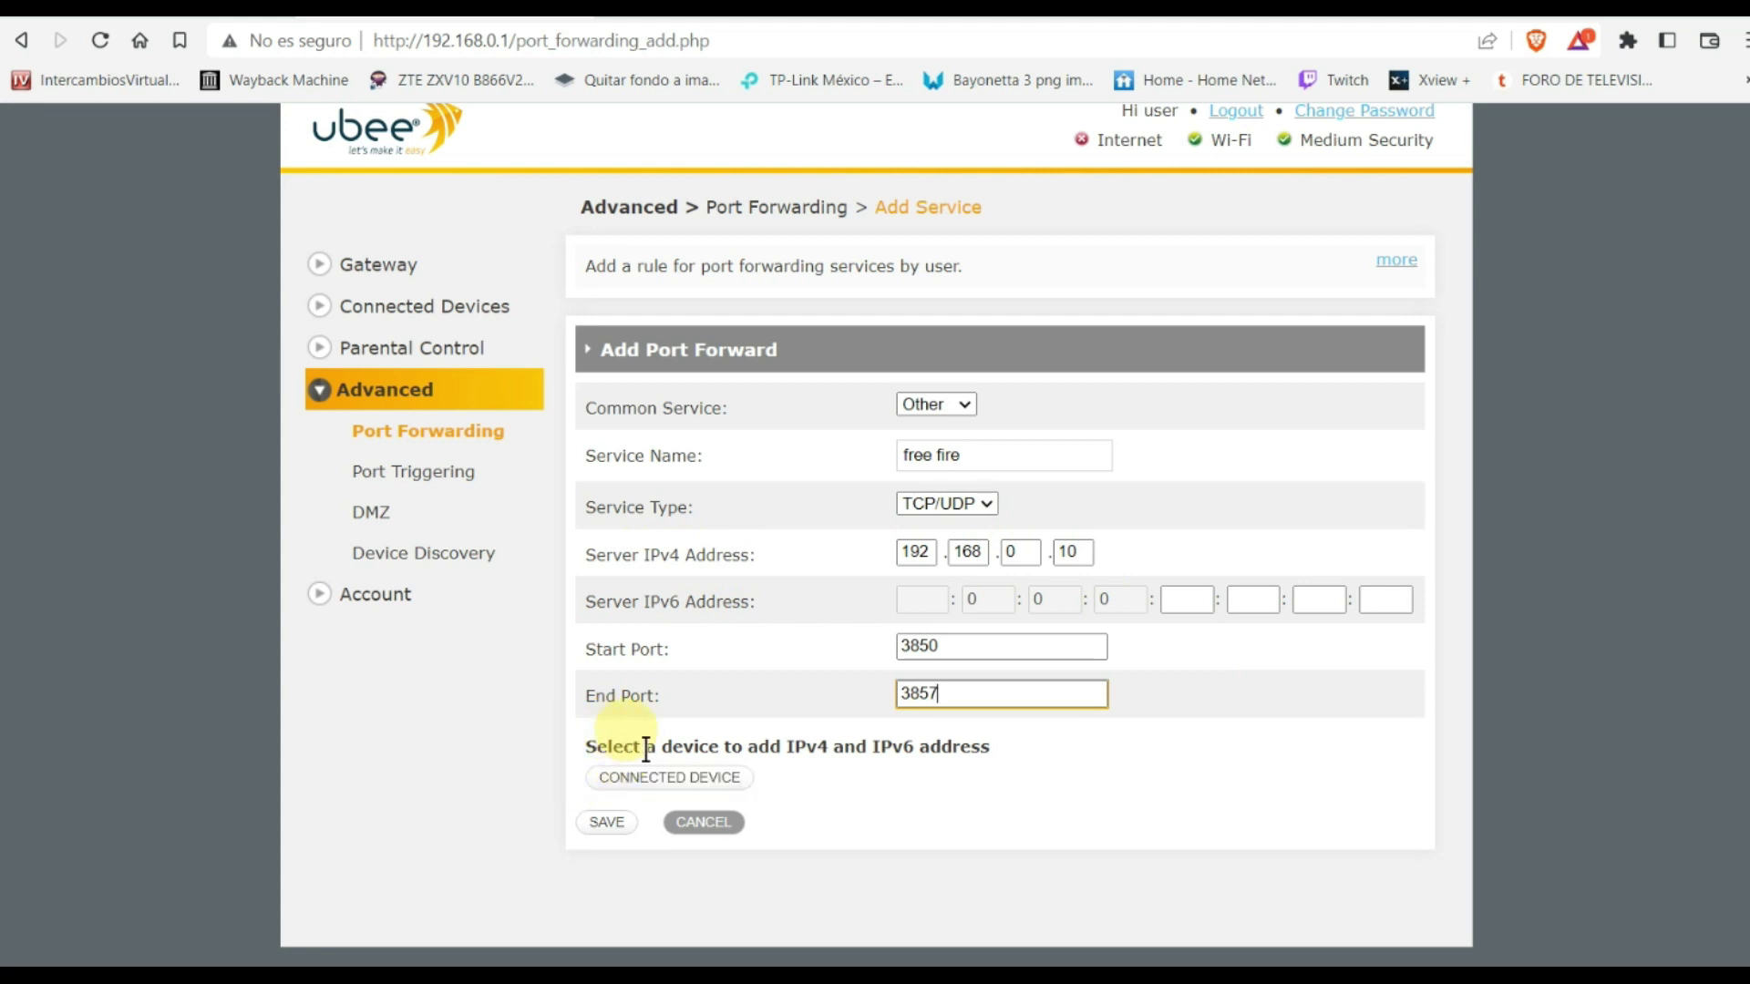
{"action": "left_click_drag", "start_coordinate": [710, 747], "coordinate": [992, 778]}
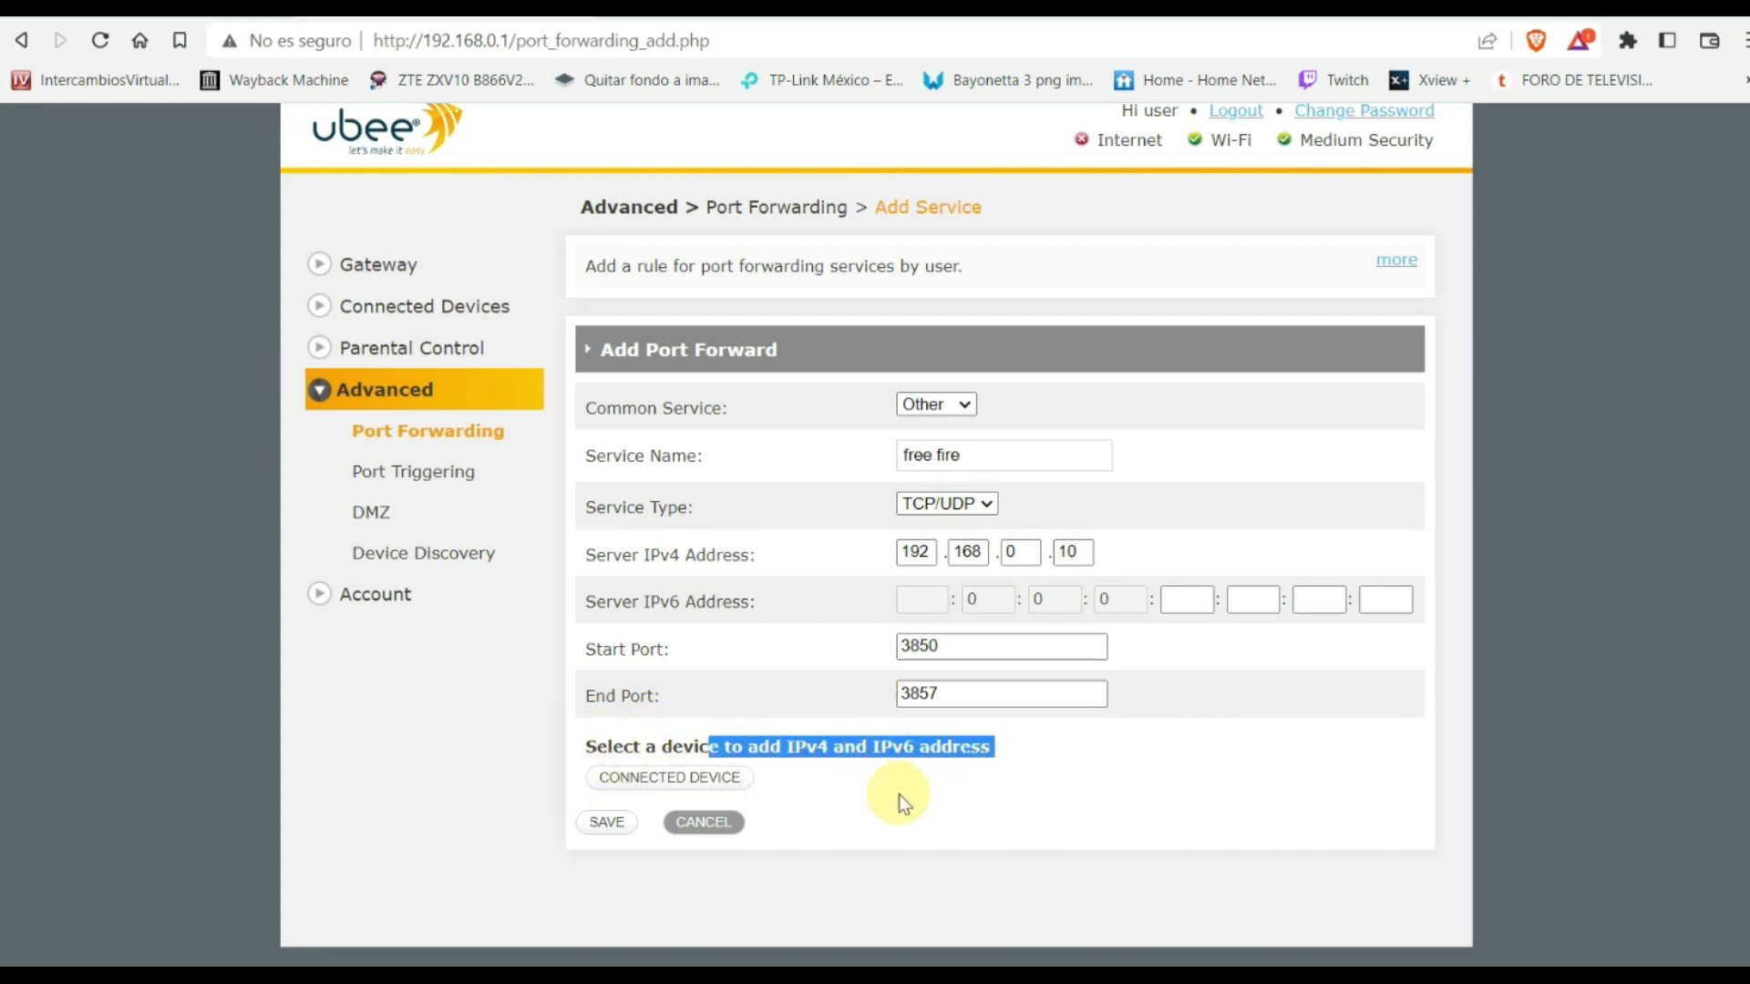
{"action": "left_click", "coordinate": [866, 799]}
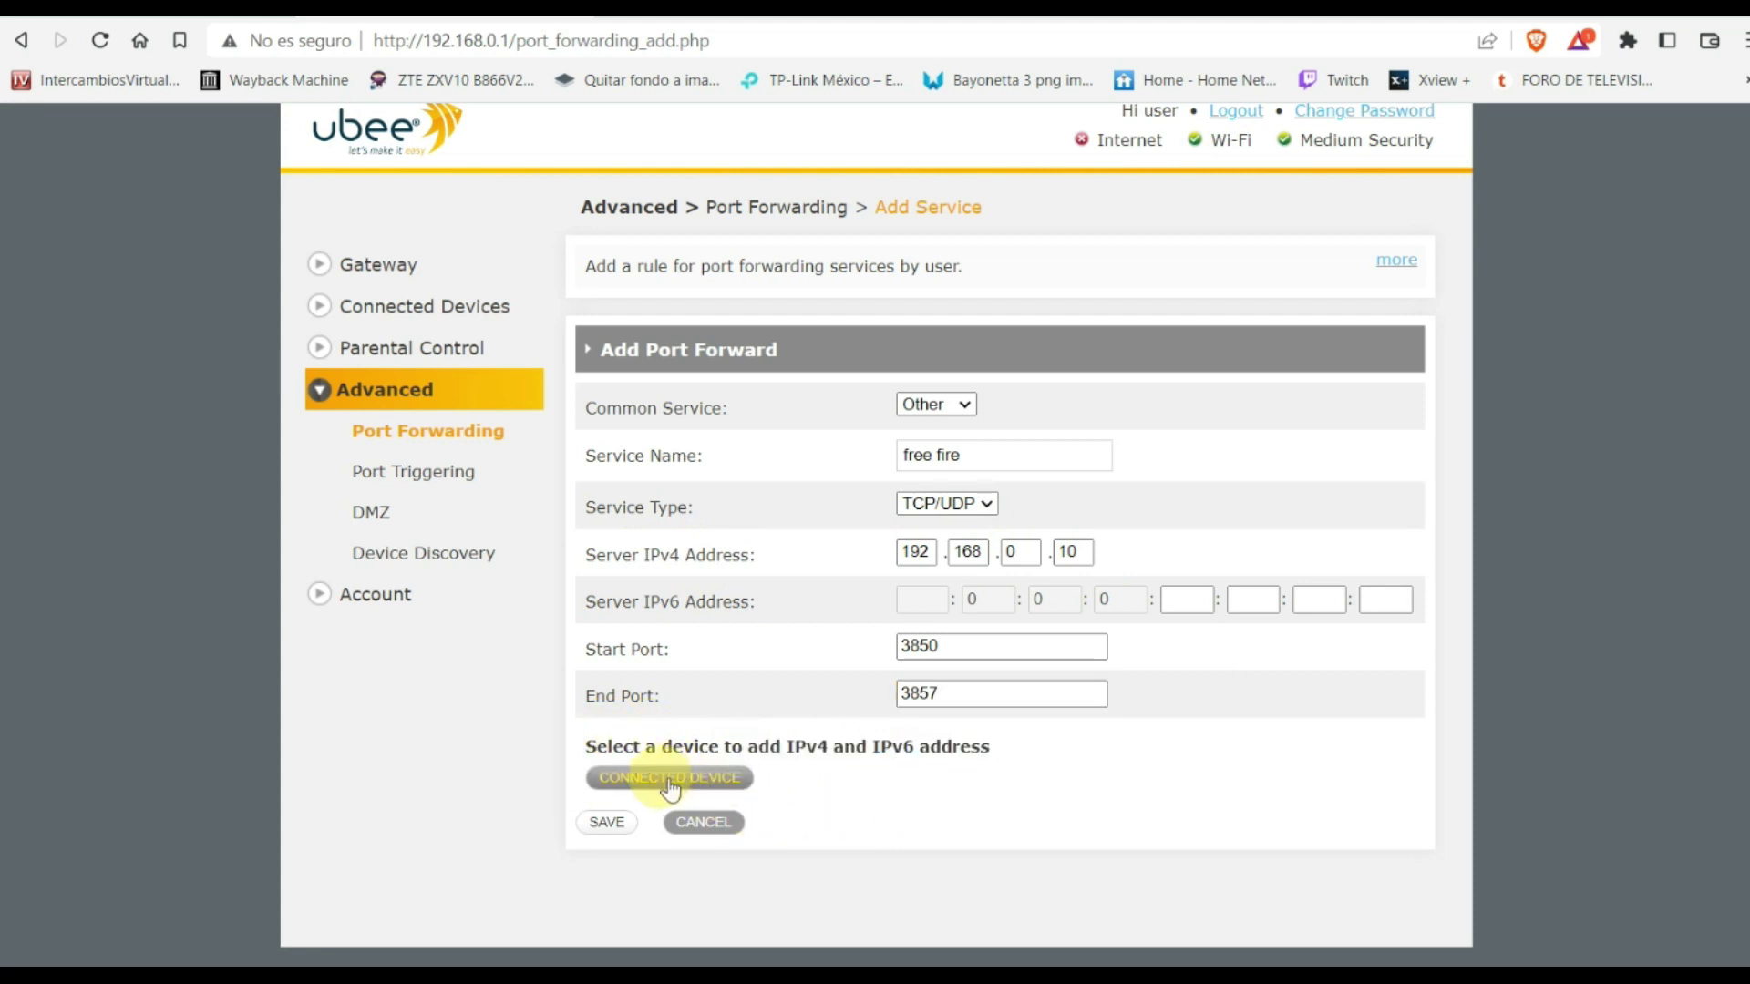
Fill the server address with DESKTOP-C4POLB7's 192.168.0.72 from the connected devices list
{"action": "left_click", "coordinate": [669, 781]}
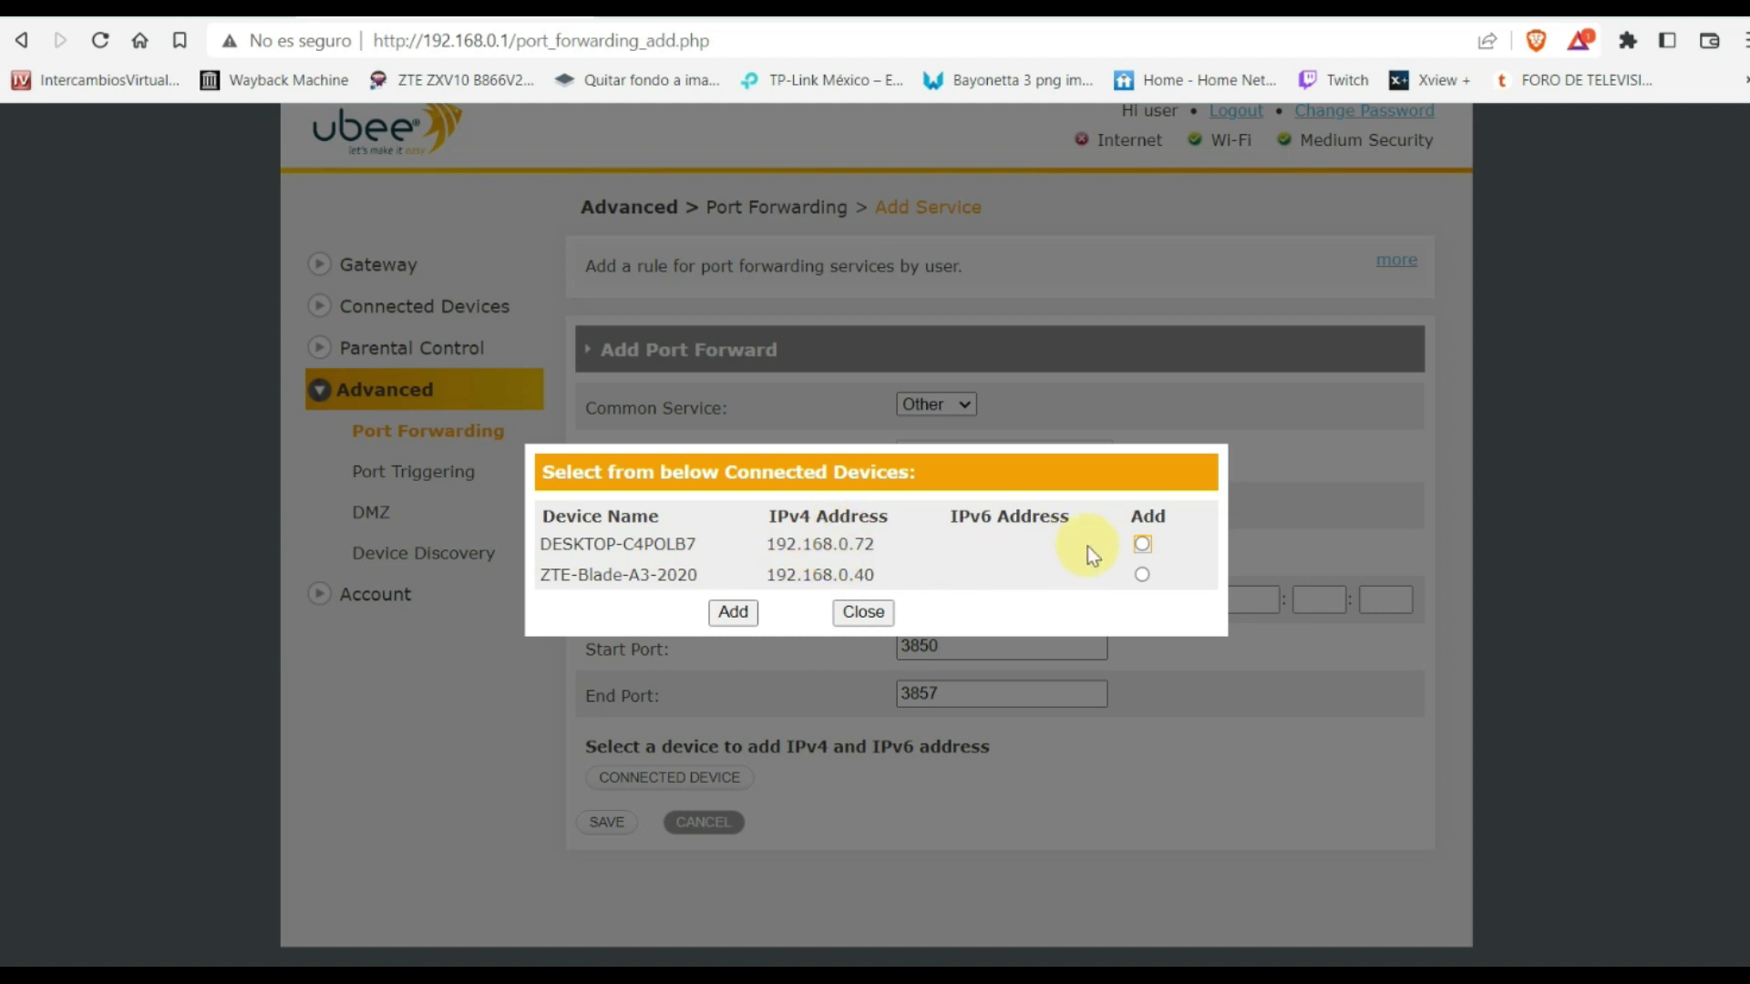
{"action": "left_click", "coordinate": [1142, 544]}
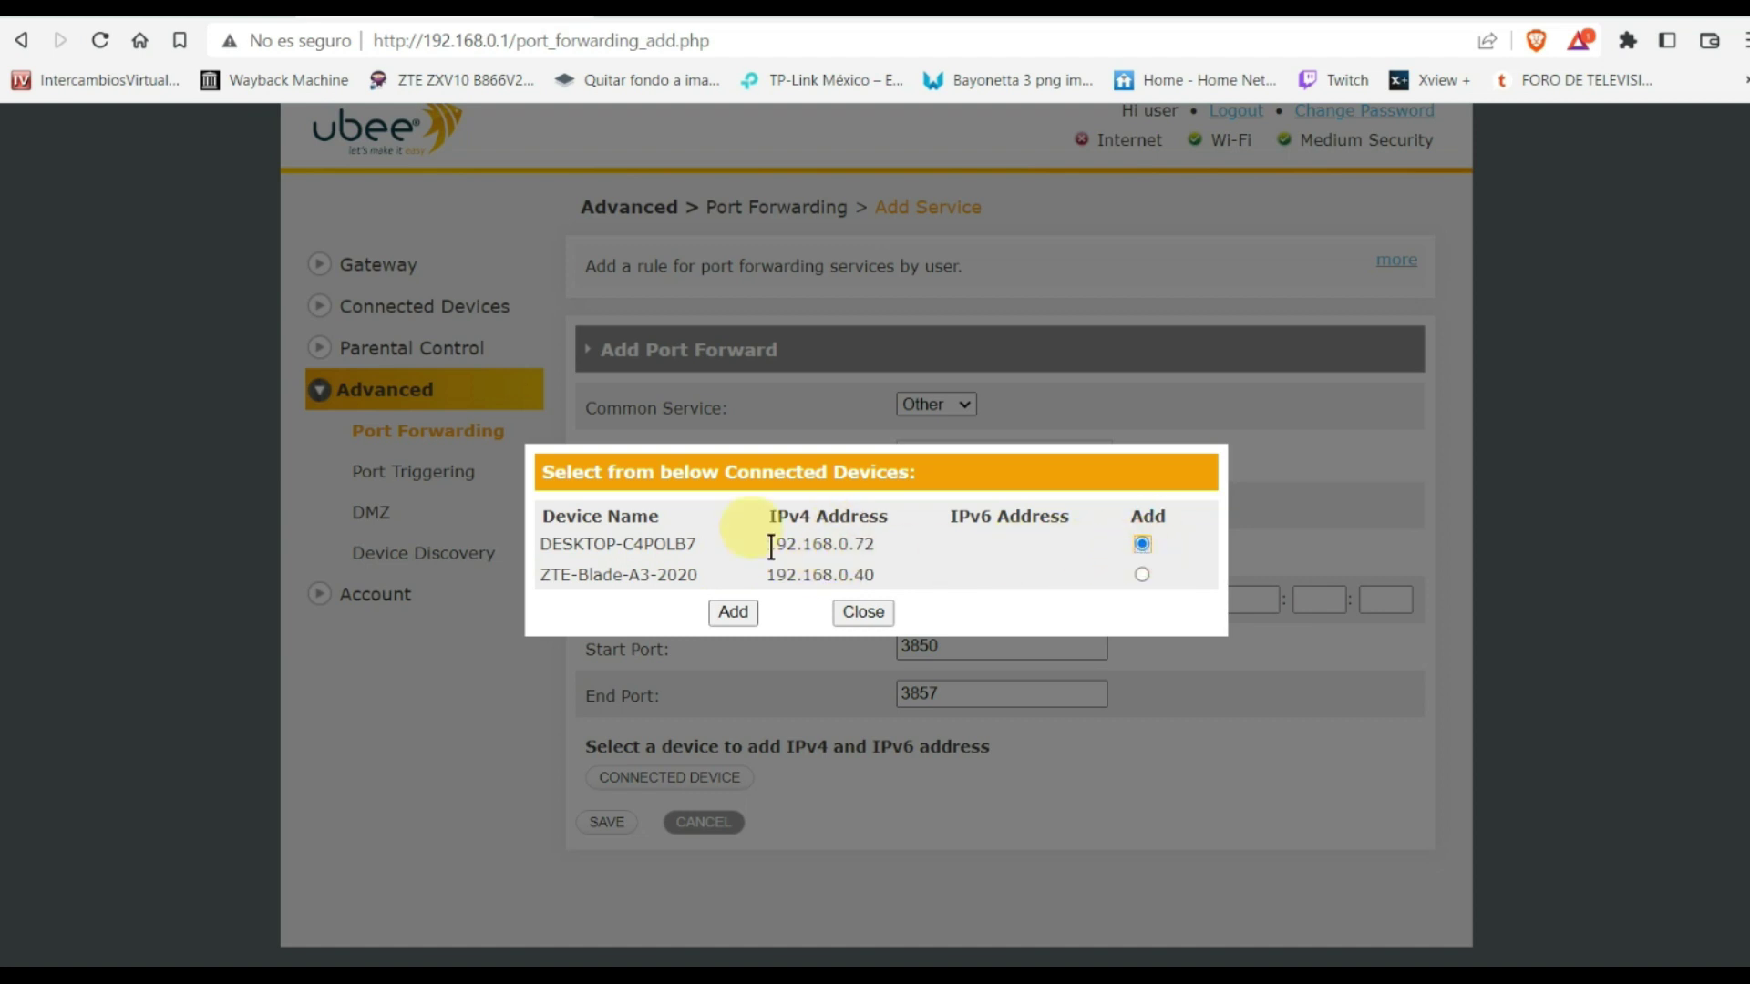
{"action": "left_click_drag", "start_coordinate": [874, 544], "coordinate": [524, 543]}
{"action": "left_click", "coordinate": [789, 616]}
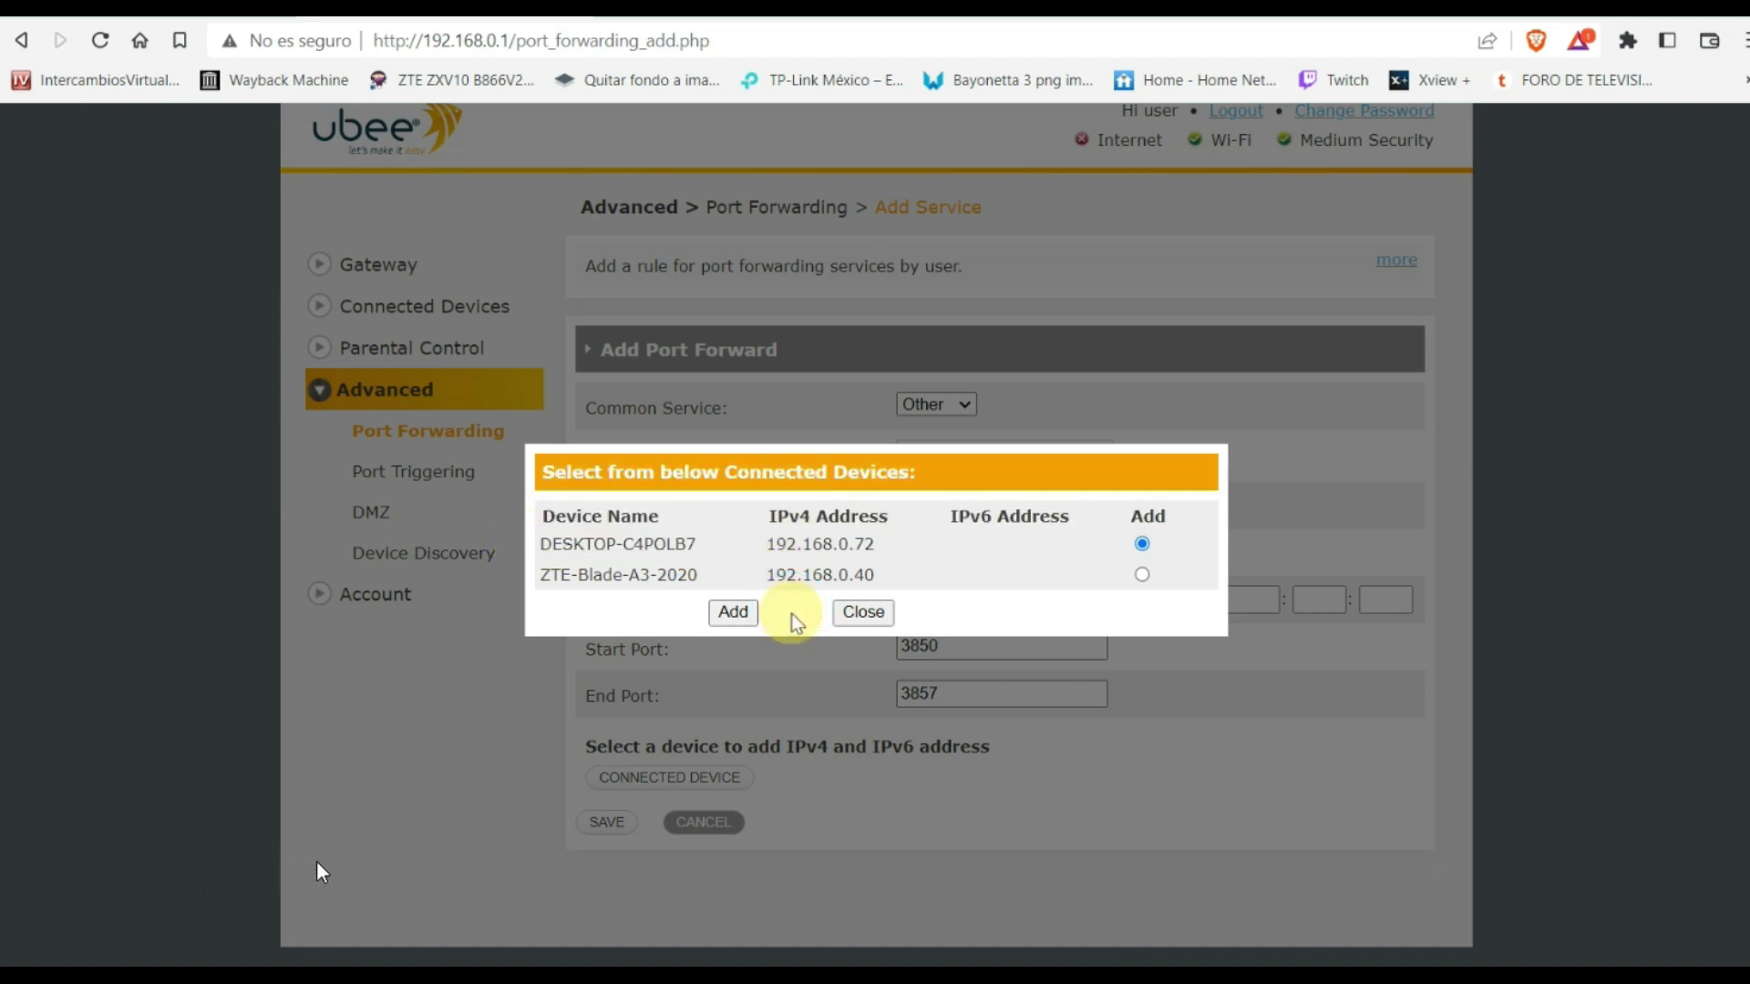
{"action": "left_click", "coordinate": [732, 615]}
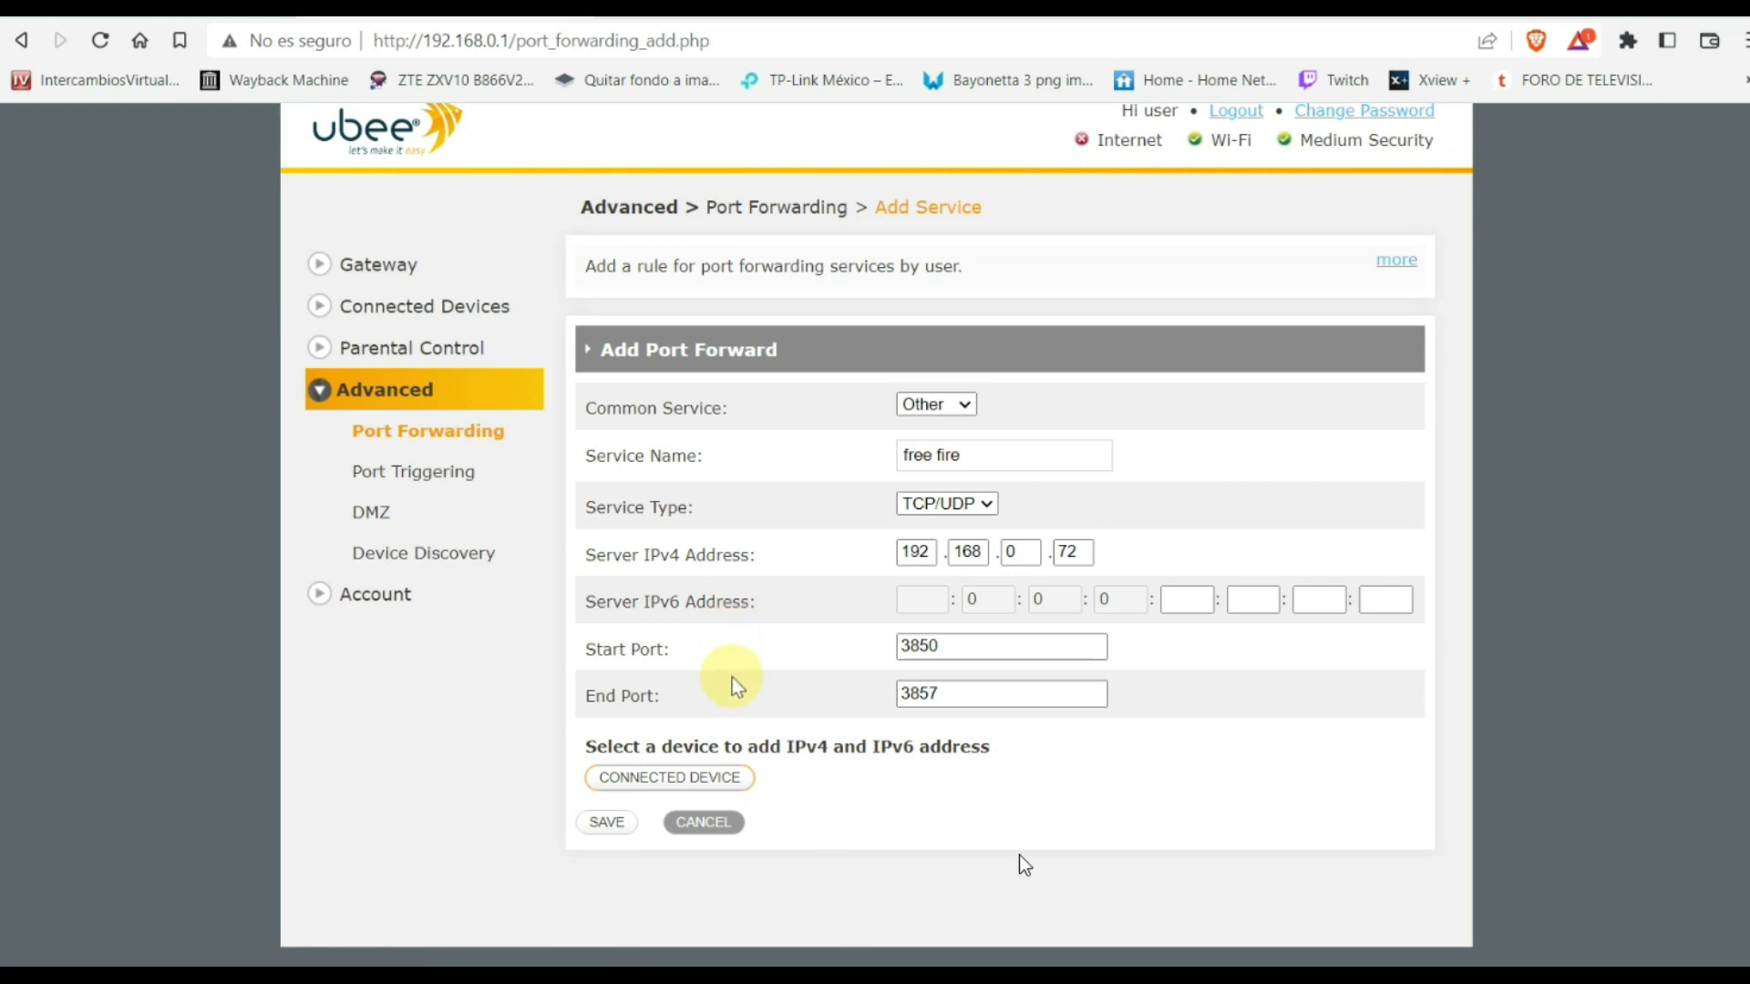
Save the free fire rule and check its row: TCP/UDP, 3850–3857, 192.168.0.72, Active ticked
{"action": "left_click", "coordinate": [609, 825]}
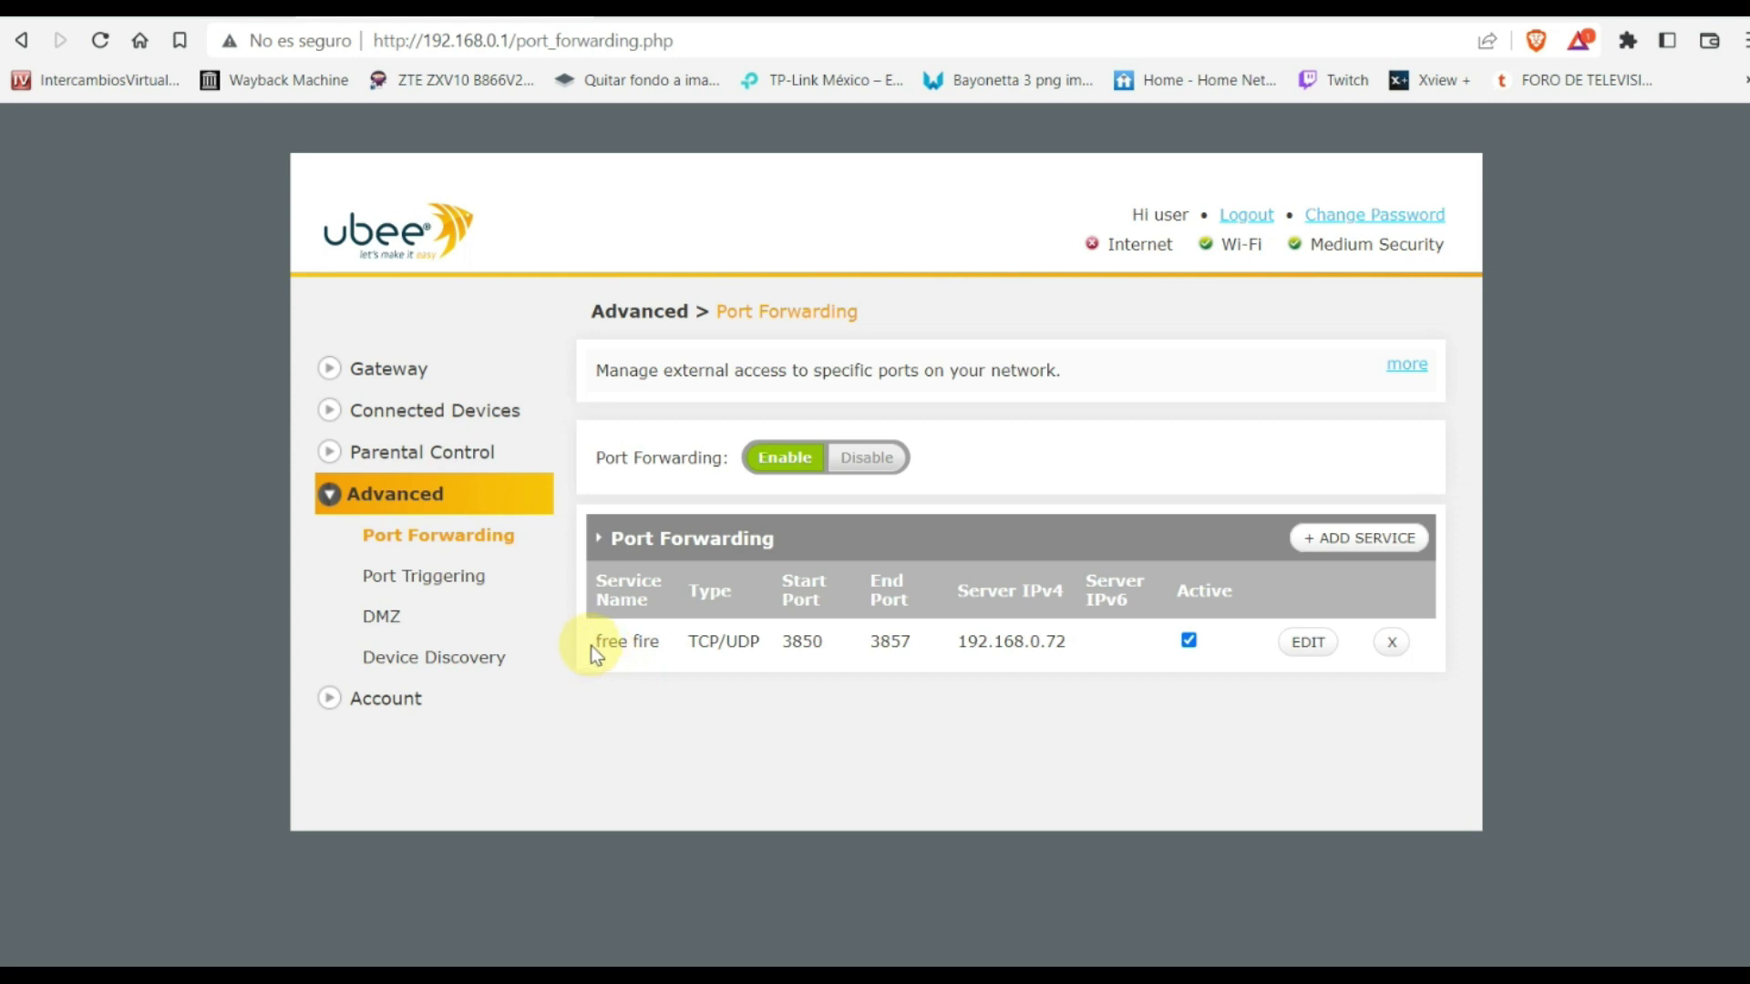
{"action": "left_click_drag", "start_coordinate": [593, 652], "coordinate": [801, 659]}
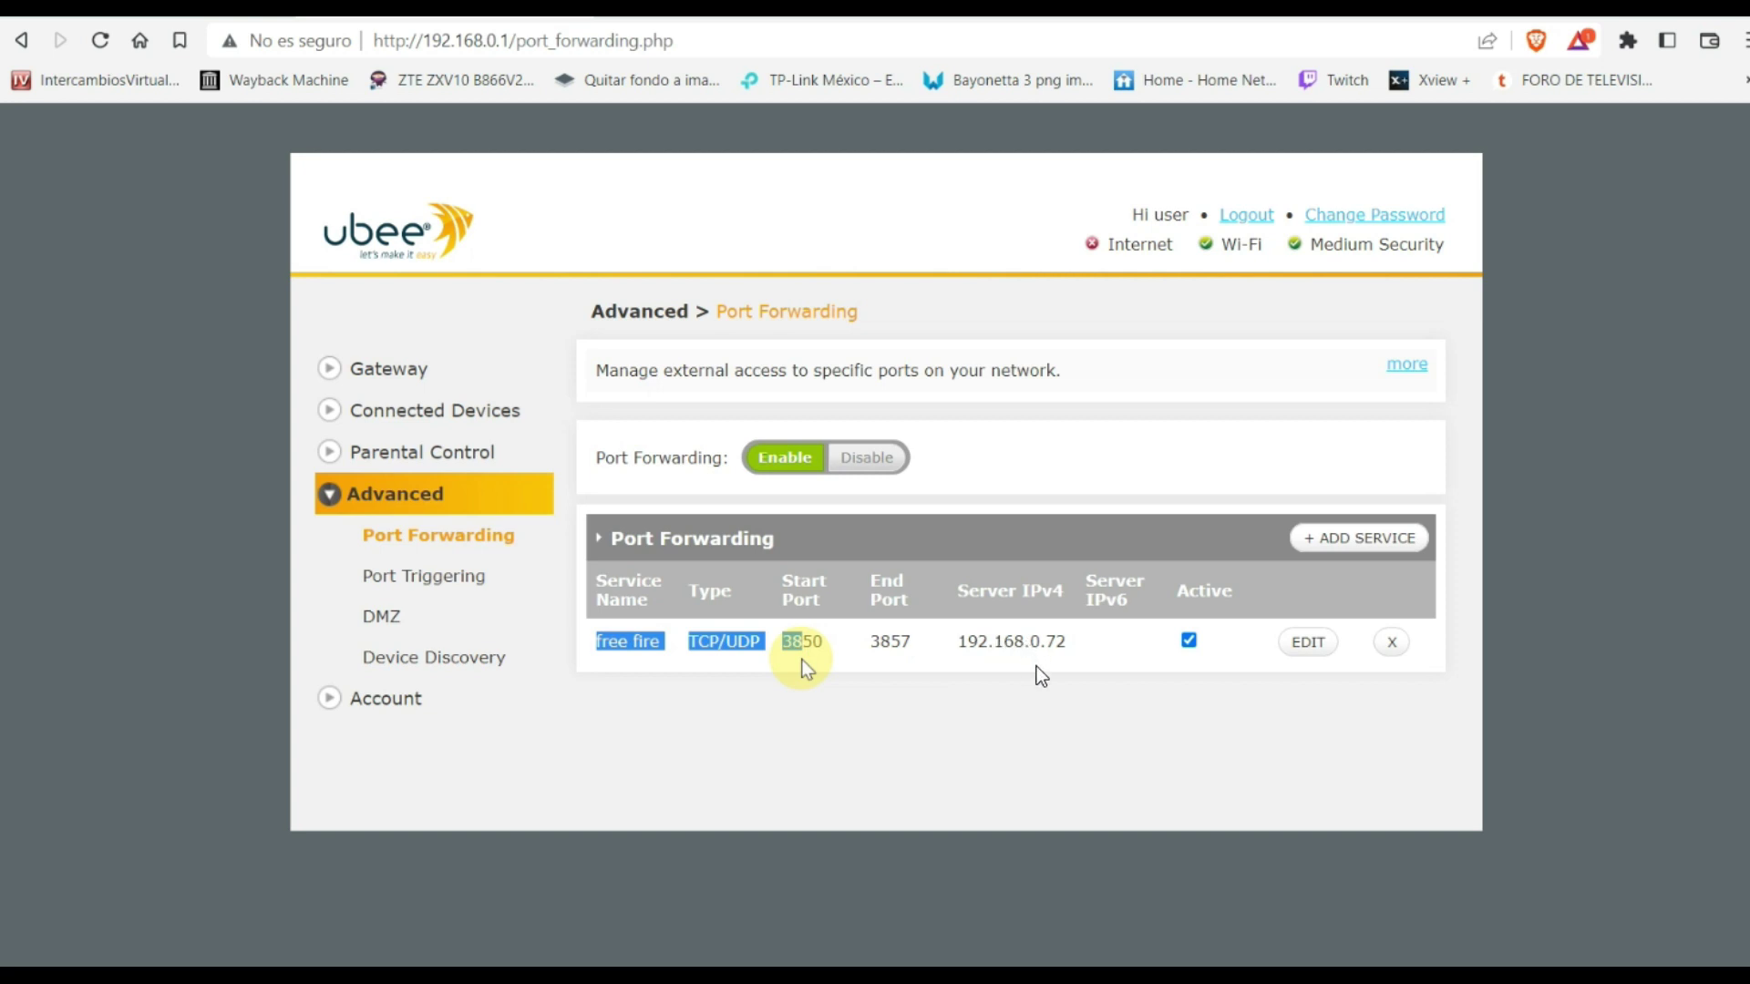
{"action": "left_click", "coordinate": [1035, 638]}
{"action": "left_click", "coordinate": [1208, 649]}
{"action": "left_click", "coordinate": [1188, 642]}
{"action": "left_click", "coordinate": [1312, 649]}
{"action": "left_click_drag", "start_coordinate": [928, 659], "coordinate": [1194, 644]}
{"action": "left_click", "coordinate": [1245, 647]}
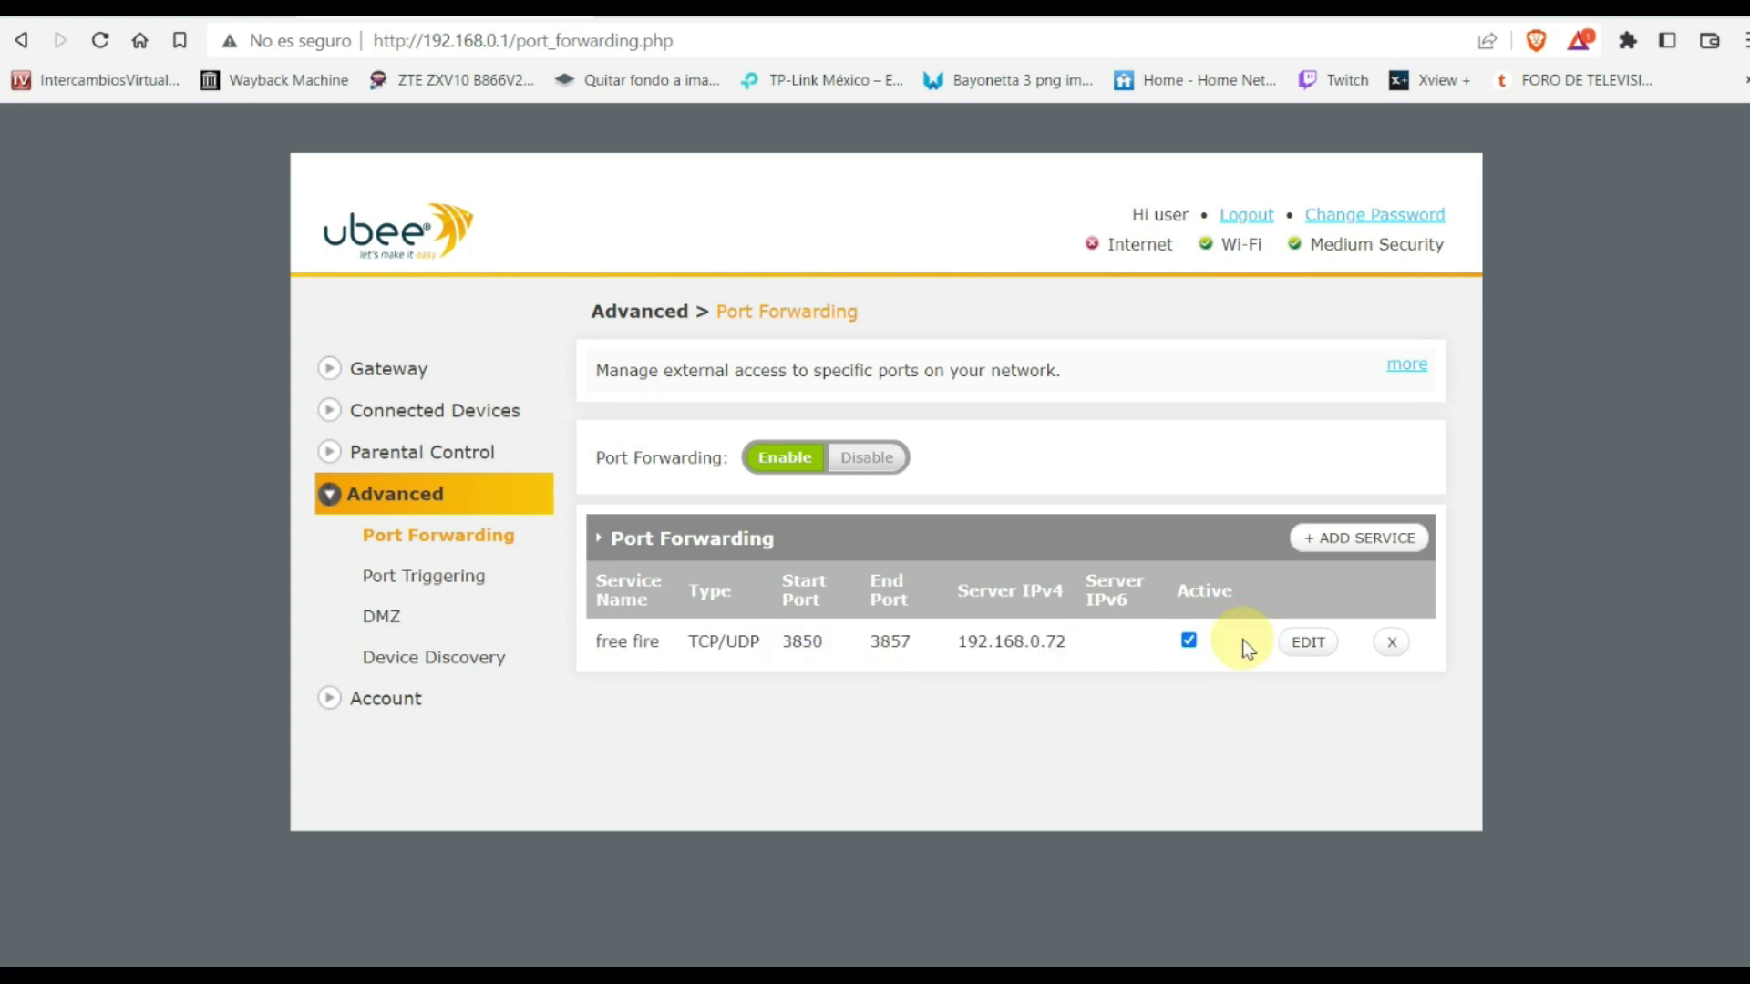
{"action": "left_click", "coordinate": [1189, 645]}
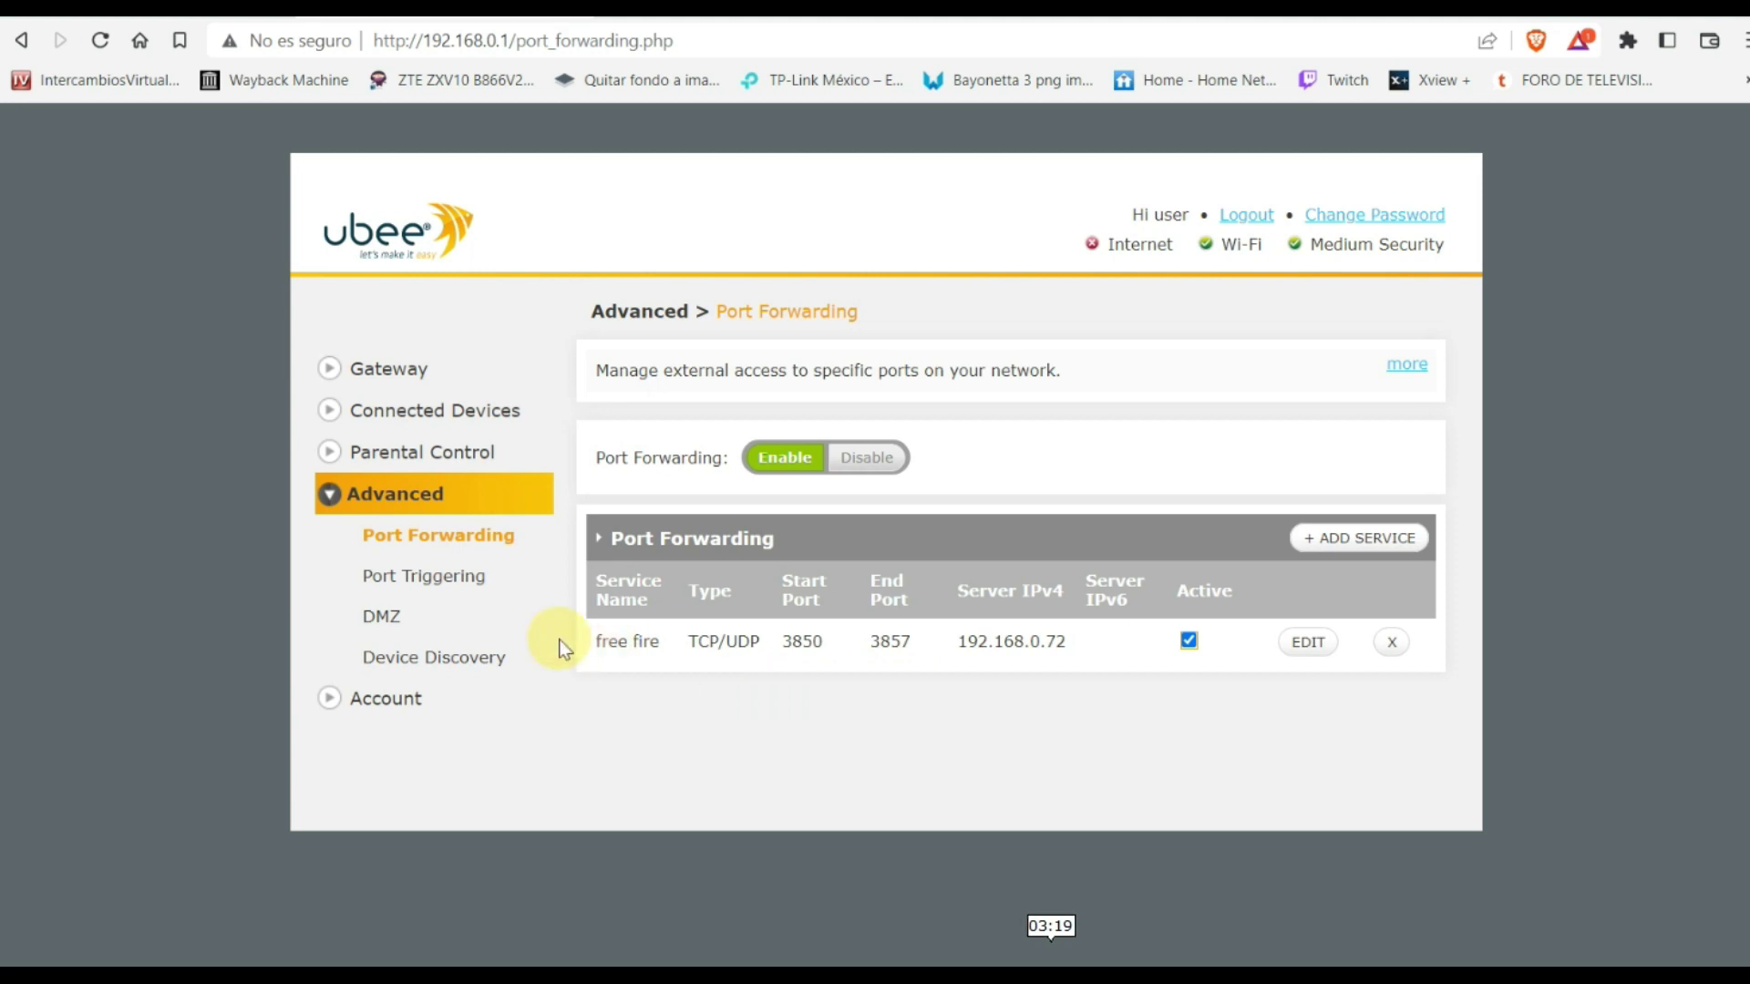
Open Advanced > DMZ and switch DMZ to Enable
{"action": "left_click", "coordinate": [378, 617]}
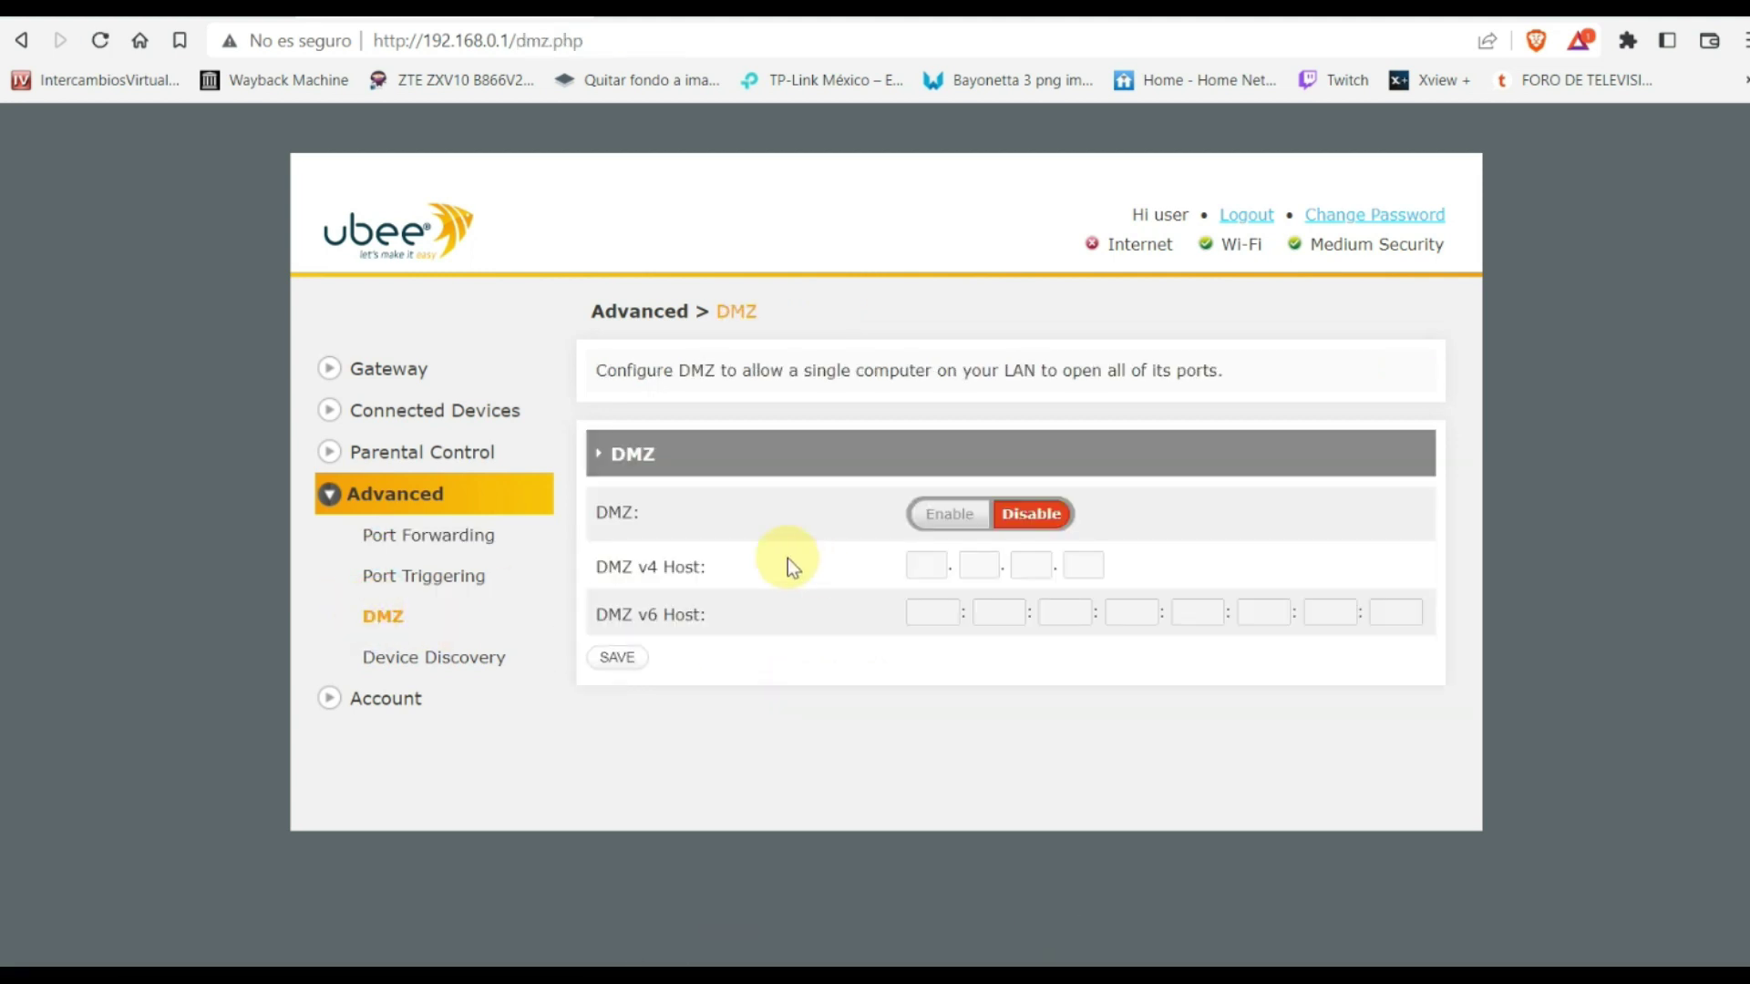
{"action": "left_click", "coordinate": [964, 520]}
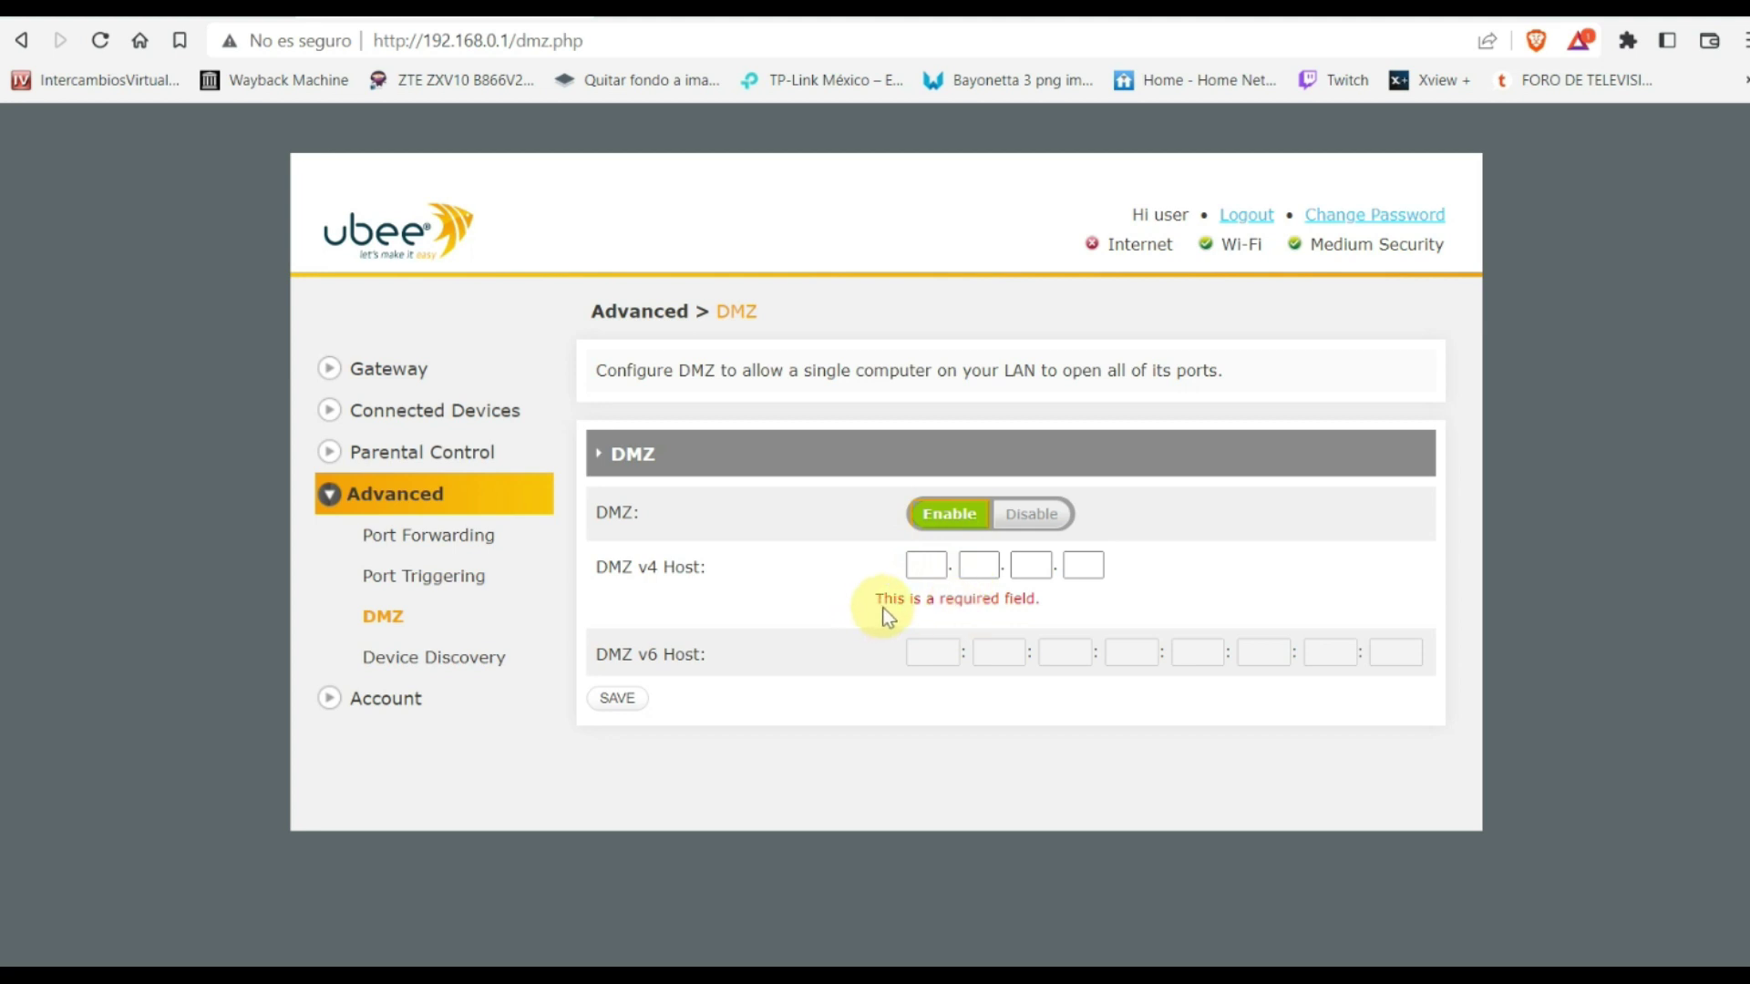
{"action": "left_click", "coordinate": [930, 572]}
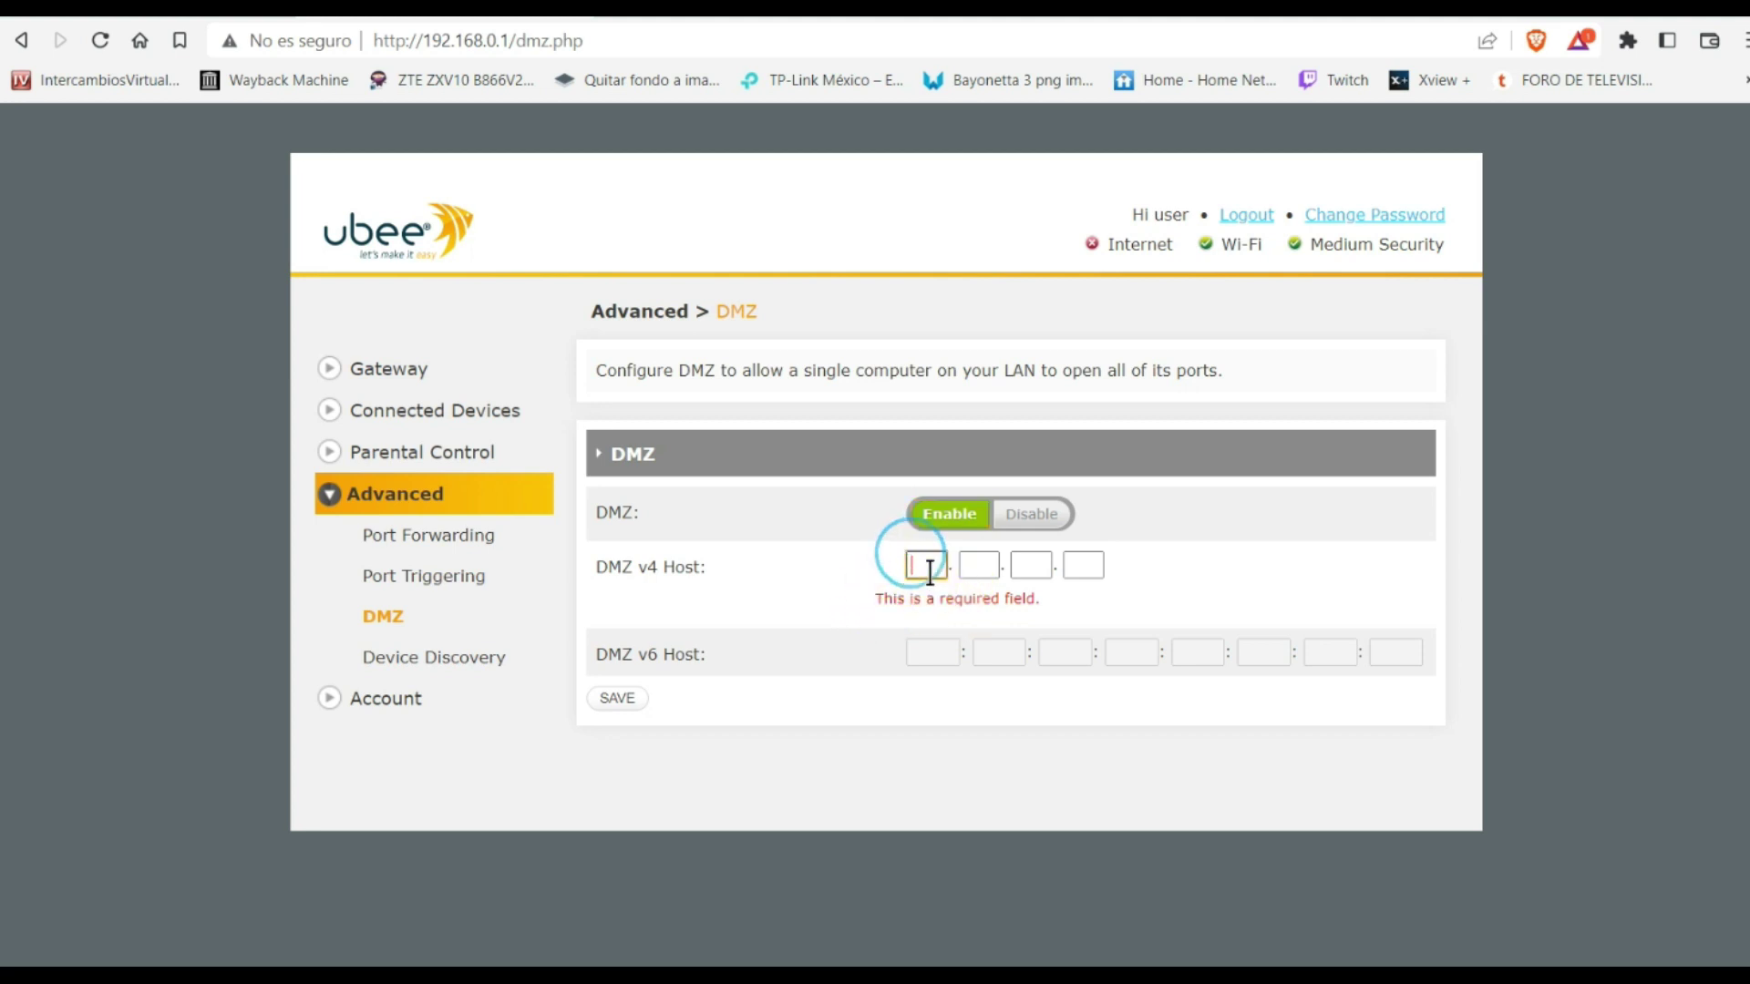
{"action": "left_click", "coordinate": [977, 572]}
{"action": "left_click", "coordinate": [912, 567]}
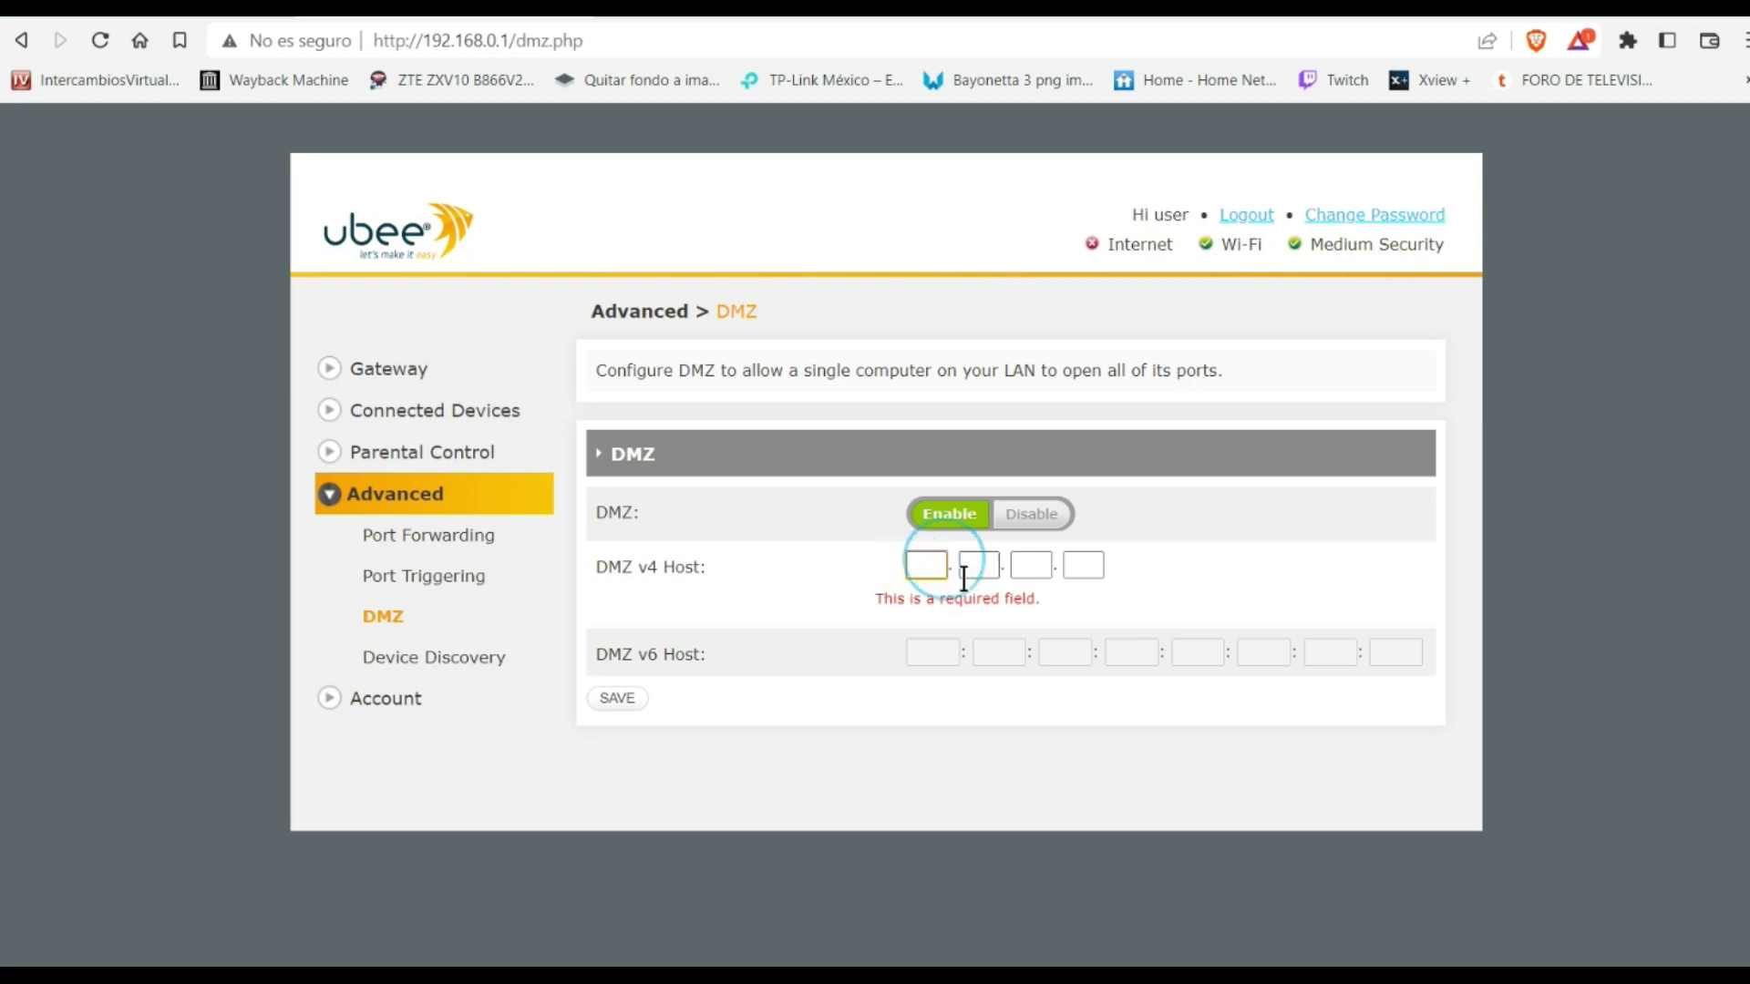
{"action": "left_click", "coordinate": [968, 578]}
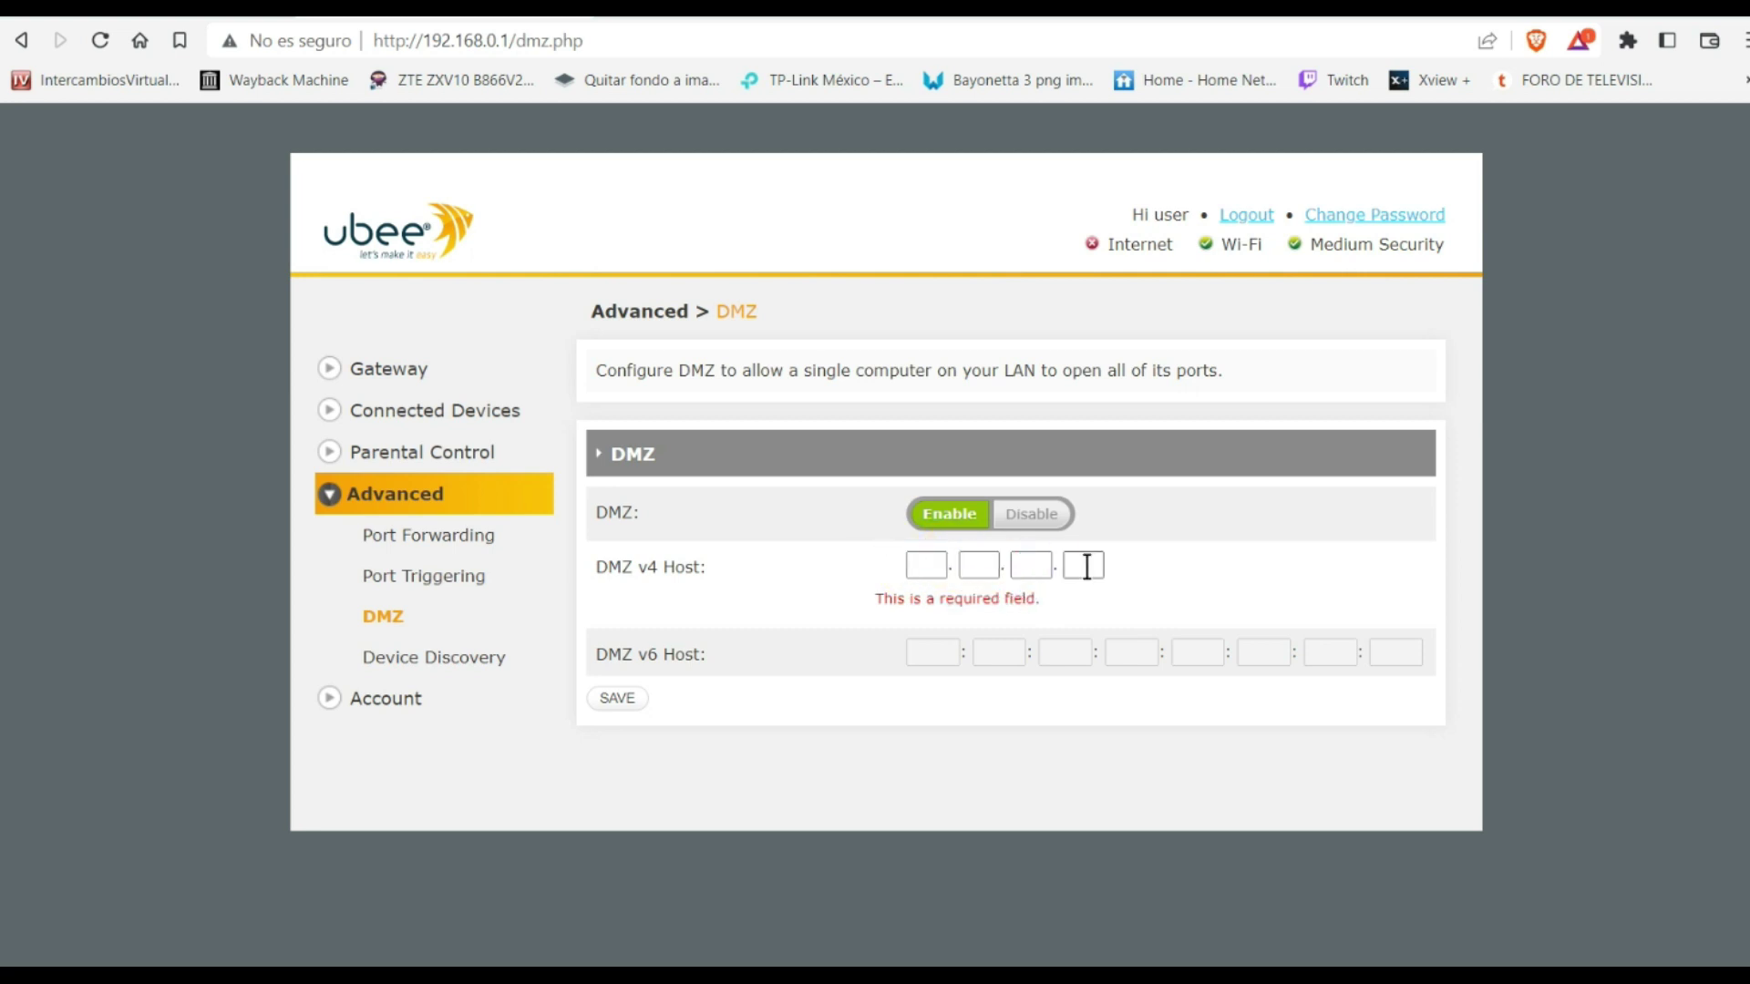
{"action": "left_click", "coordinate": [806, 636]}
{"action": "left_click", "coordinate": [617, 698]}
Enter 192.168.0.10 as the DMZ v4 host and save
{"action": "left_click", "coordinate": [925, 565]}
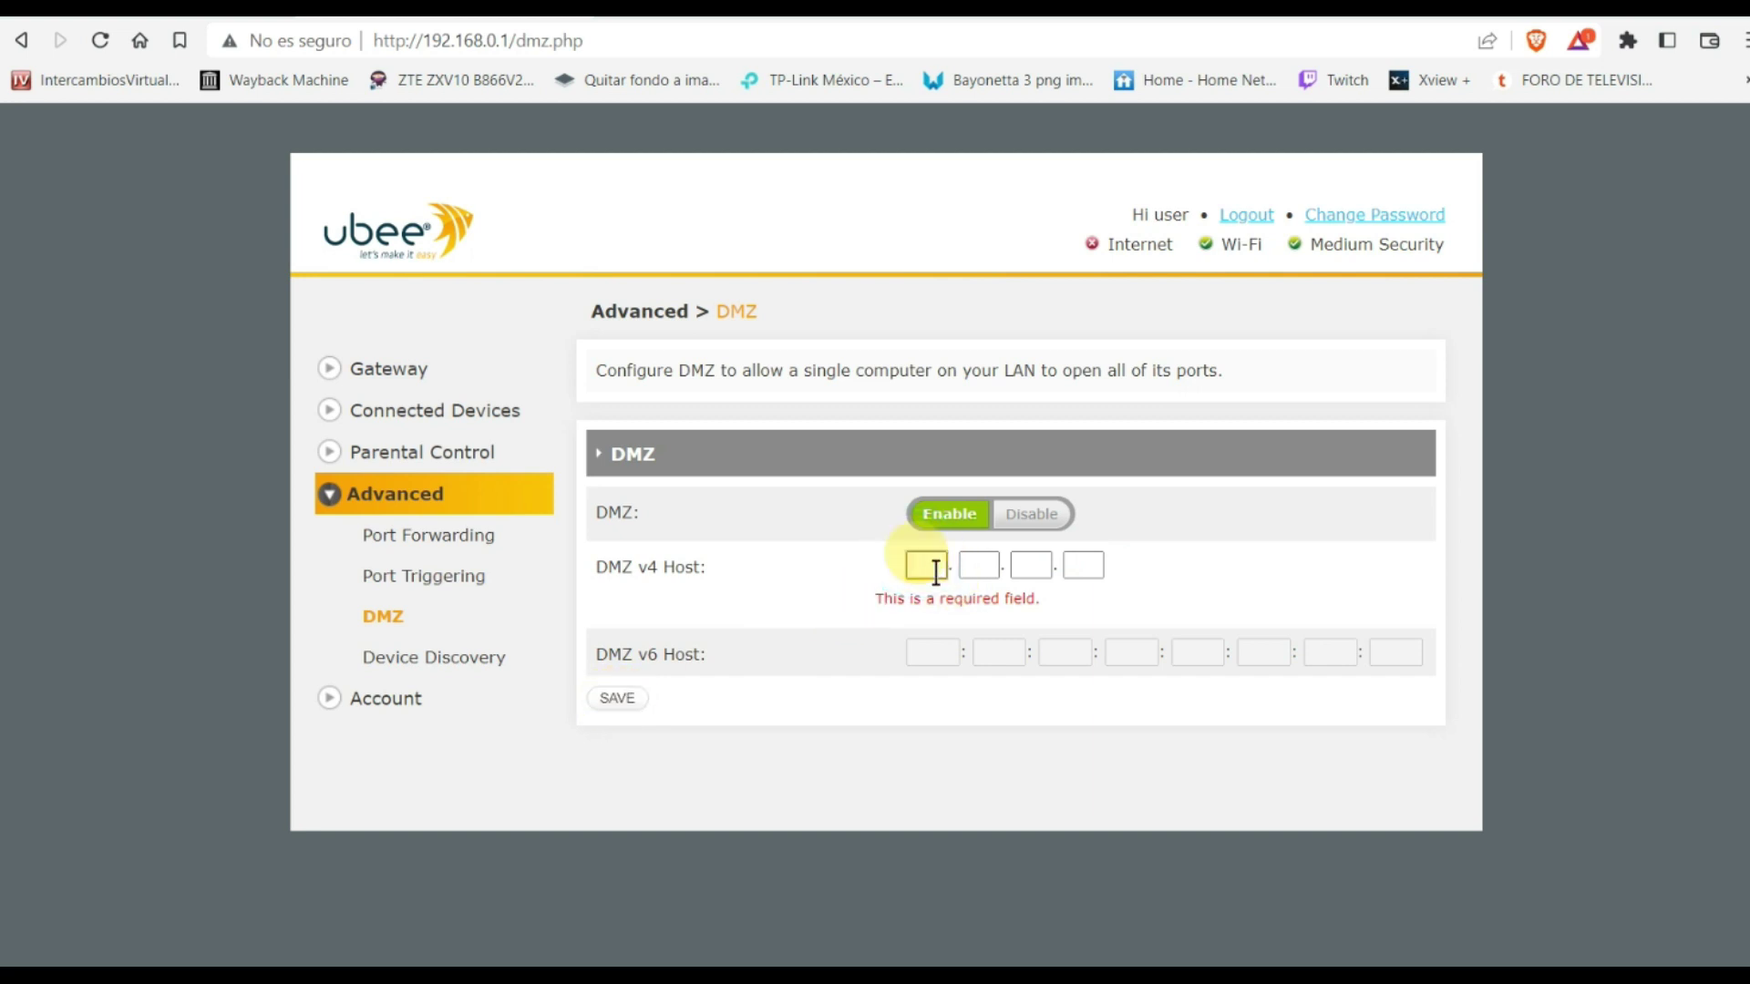
{"action": "type", "text": "192"}
{"action": "left_click", "coordinate": [979, 565]}
{"action": "type", "text": "1"}
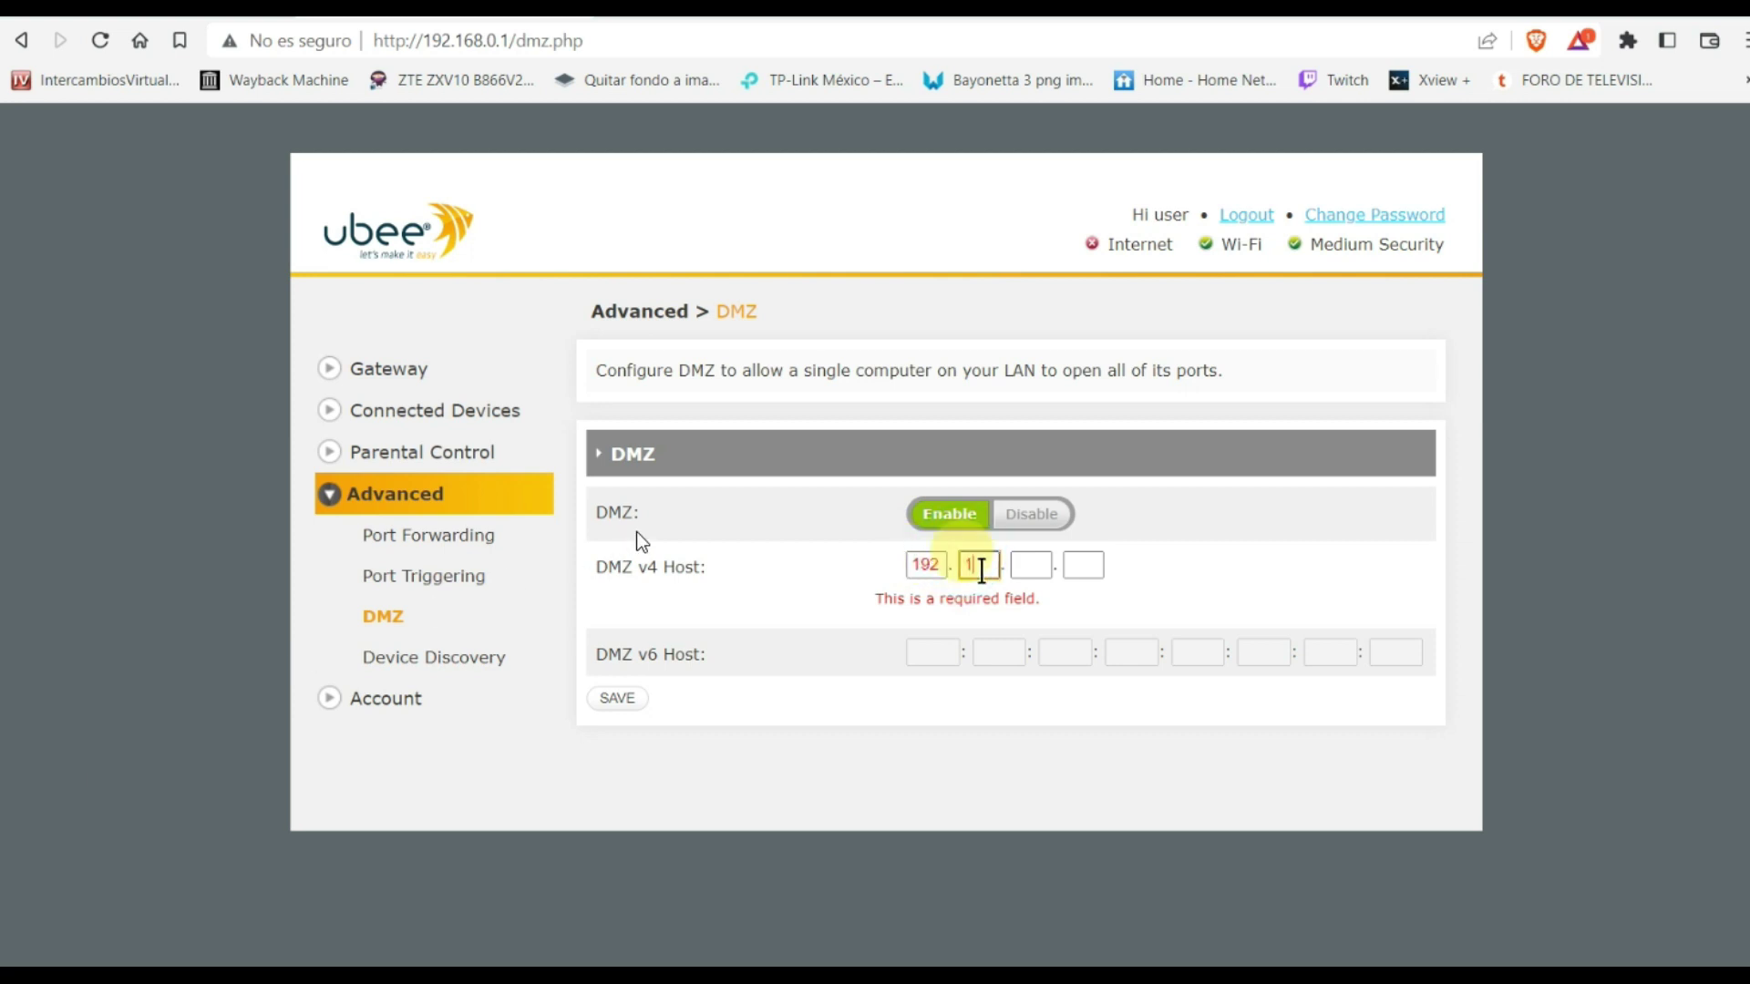
{"action": "type", "text": "68"}
{"action": "left_click", "coordinate": [1023, 567]}
{"action": "left_click", "coordinate": [1023, 570]}
{"action": "type", "text": "0"}
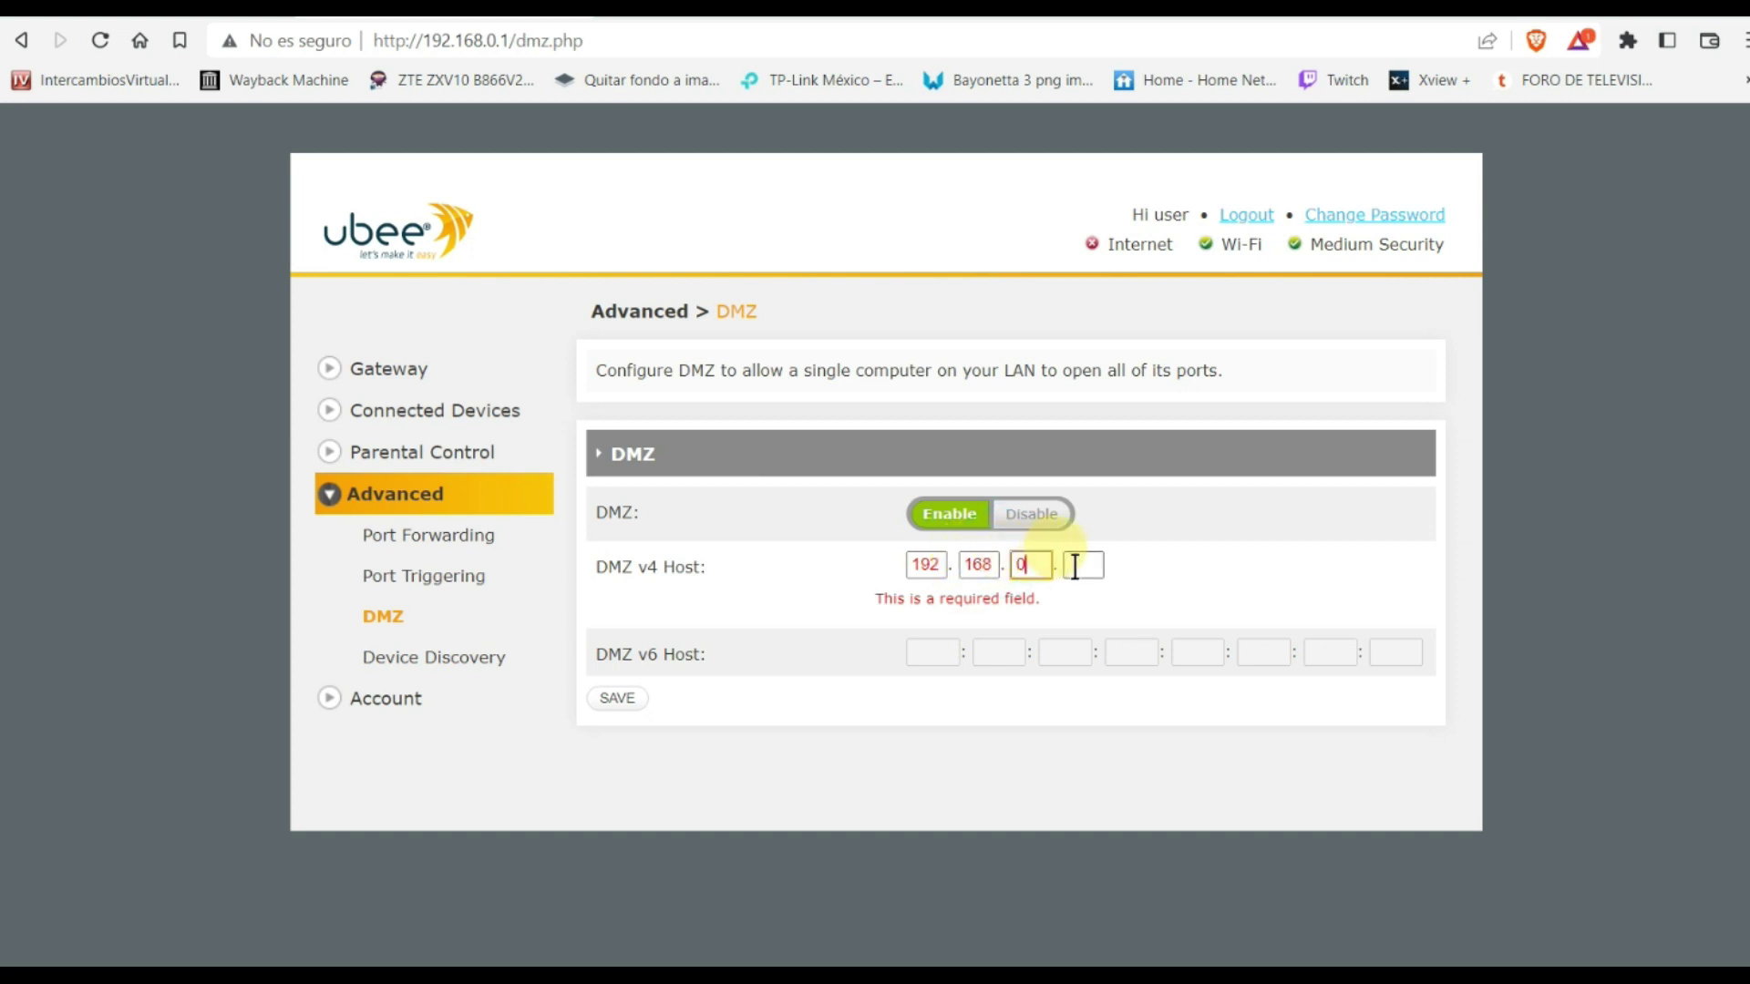
{"action": "left_click", "coordinate": [1076, 566]}
{"action": "type", "text": "10"}
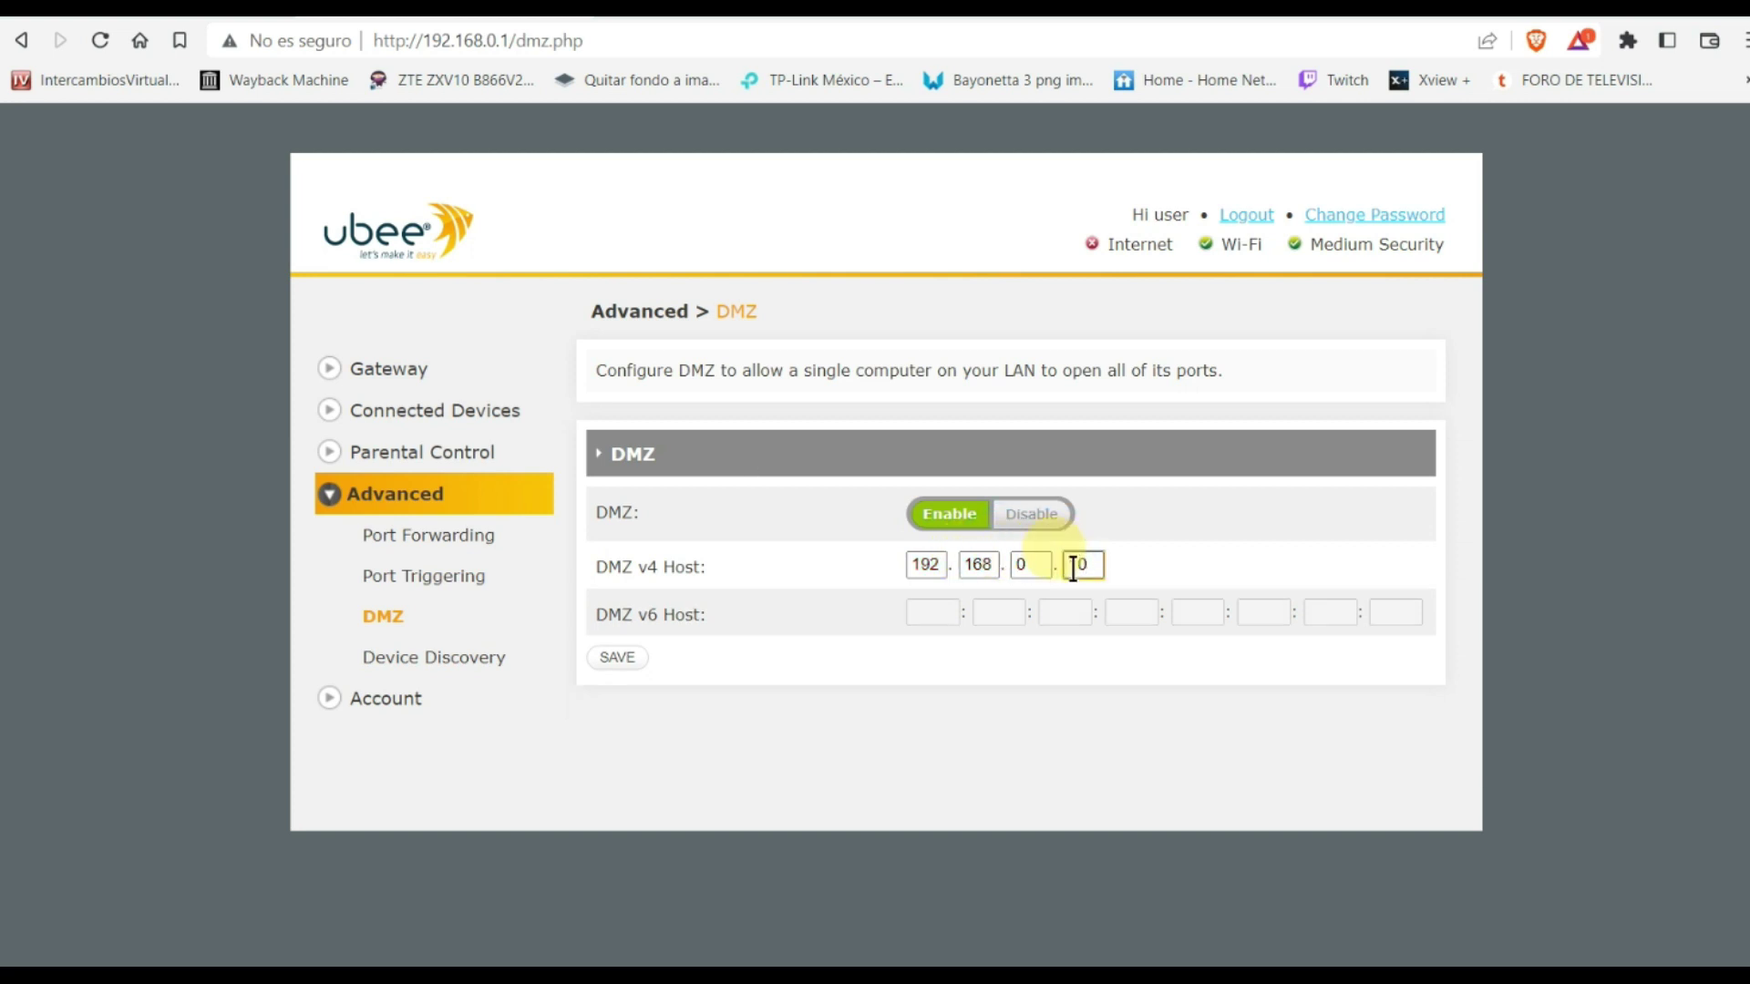
{"action": "left_click", "coordinate": [616, 660]}
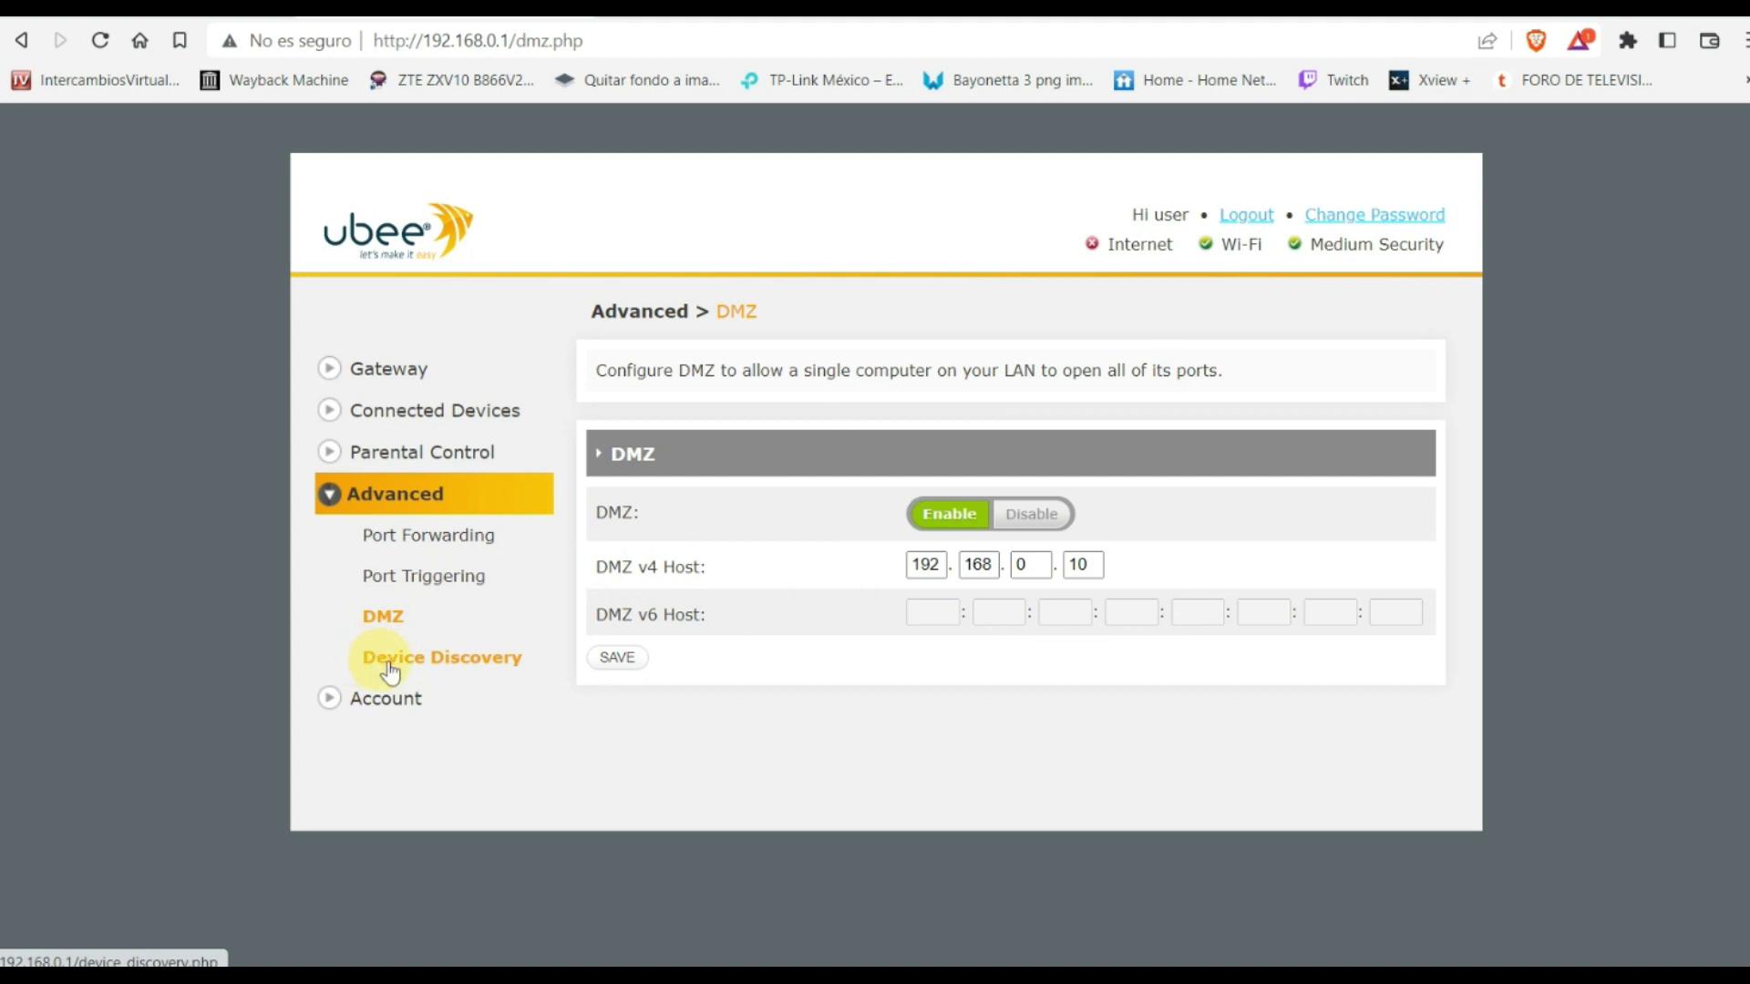
Open Advanced > Device Discovery showing UPnP enabled, 30-minute advertisement, 5-hop Time To Live
{"action": "left_click", "coordinate": [458, 670]}
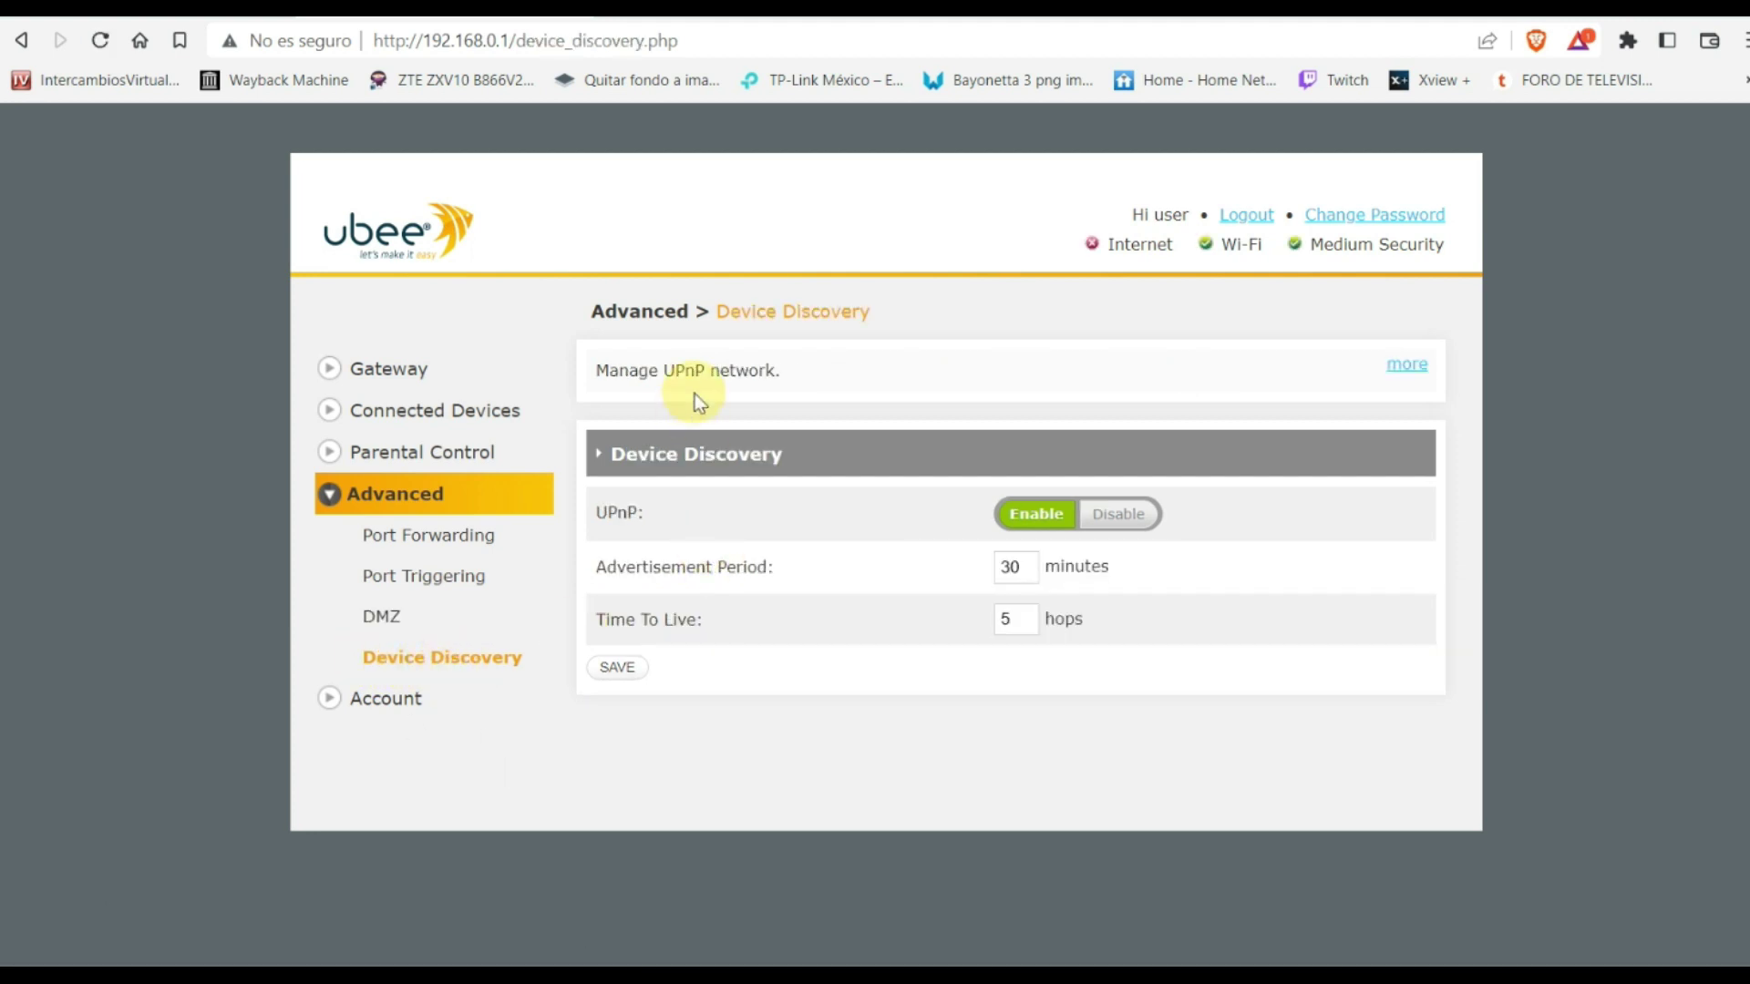
{"action": "double_click", "coordinate": [665, 375]}
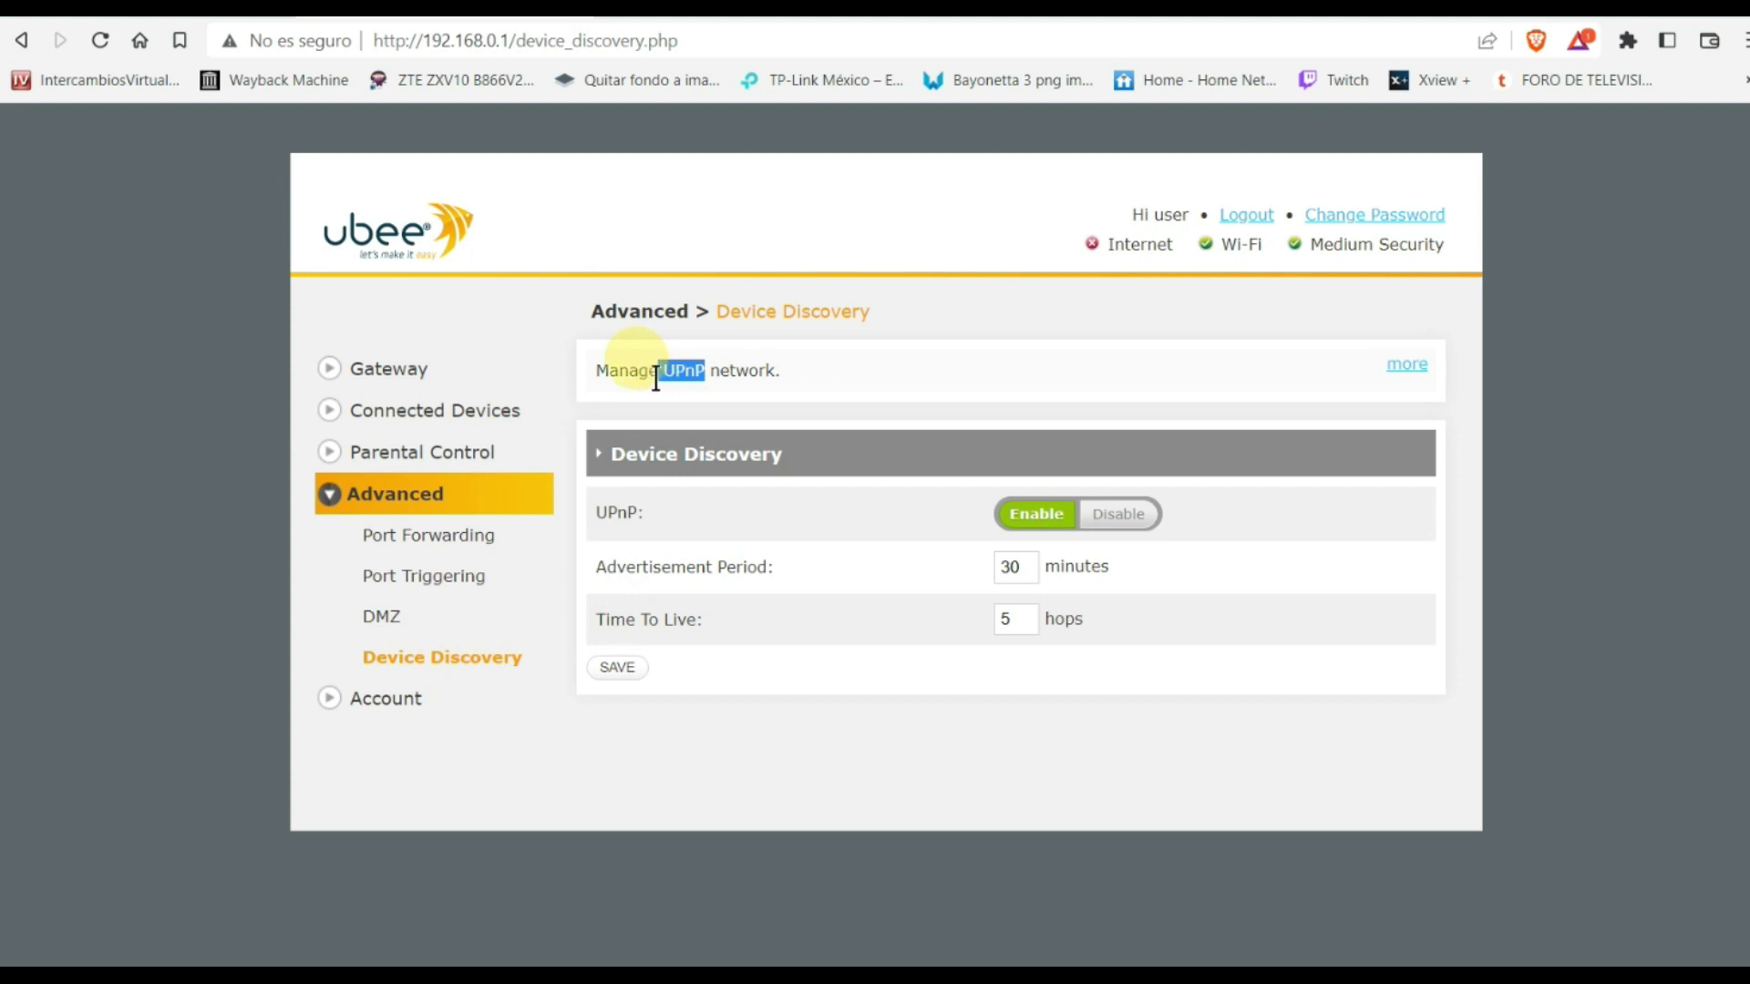
{"action": "left_click", "coordinate": [847, 381]}
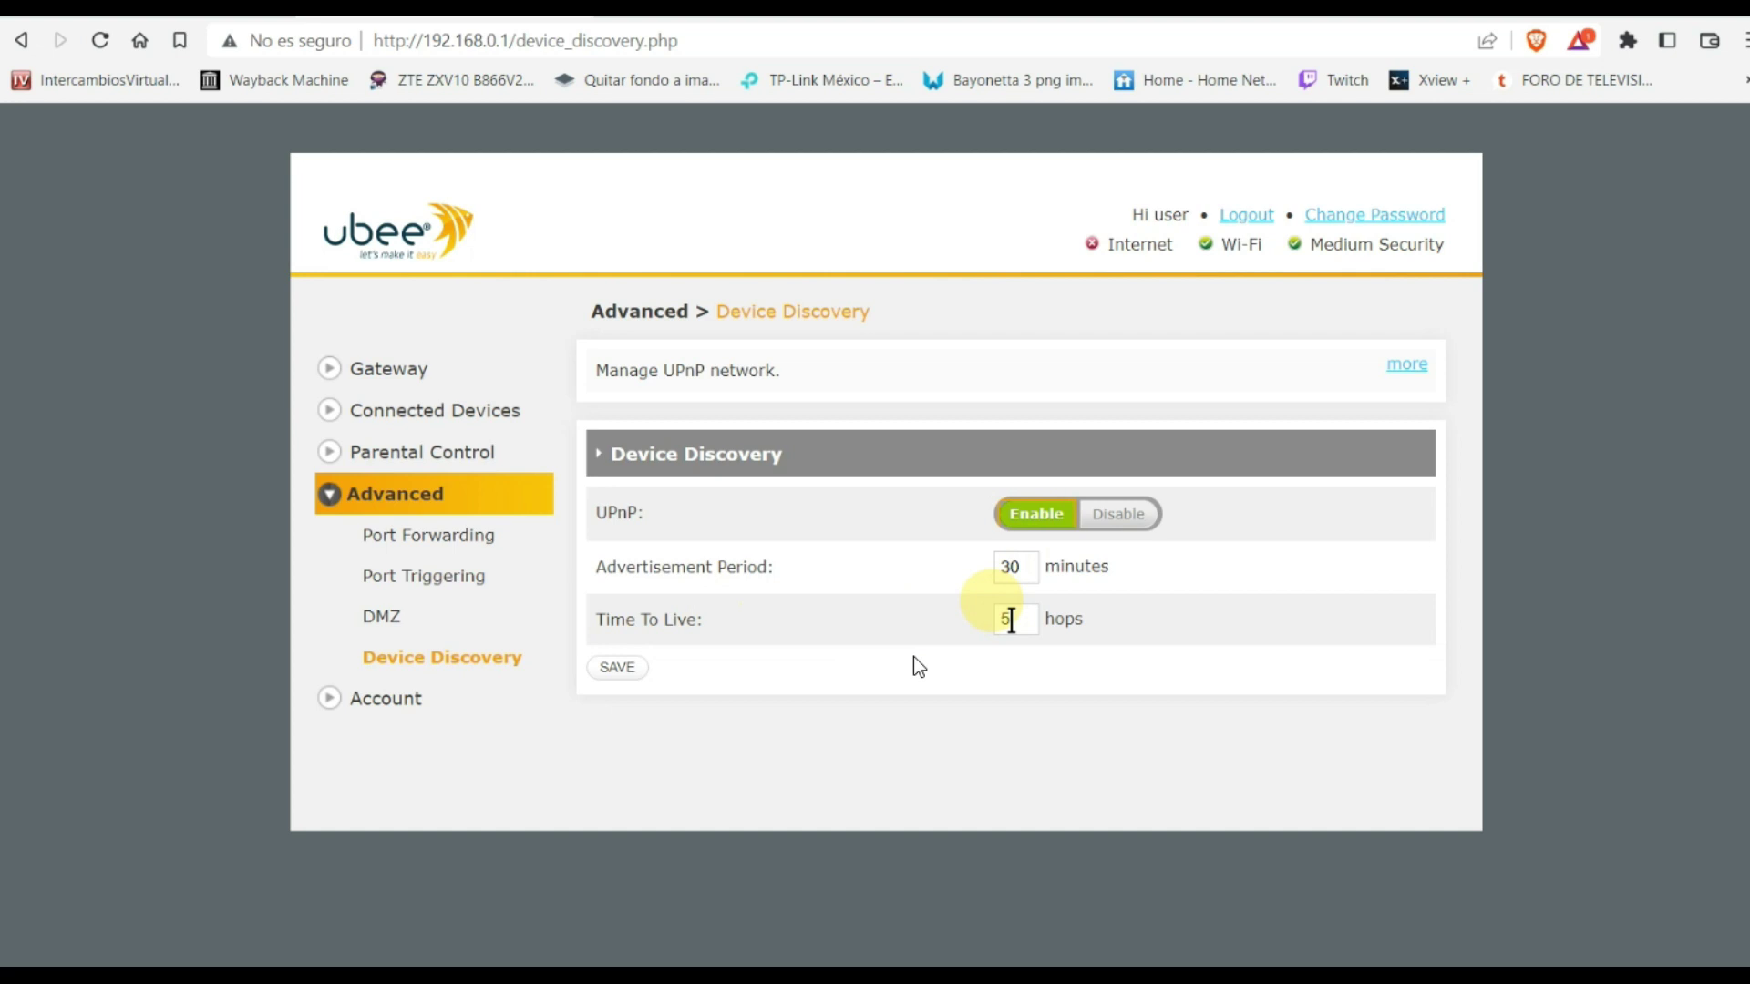
Replace the Time To Live of 5 with 8 hops and save the UPnP settings
{"action": "left_click", "coordinate": [1010, 619]}
{"action": "key", "text": "BackSpace"}
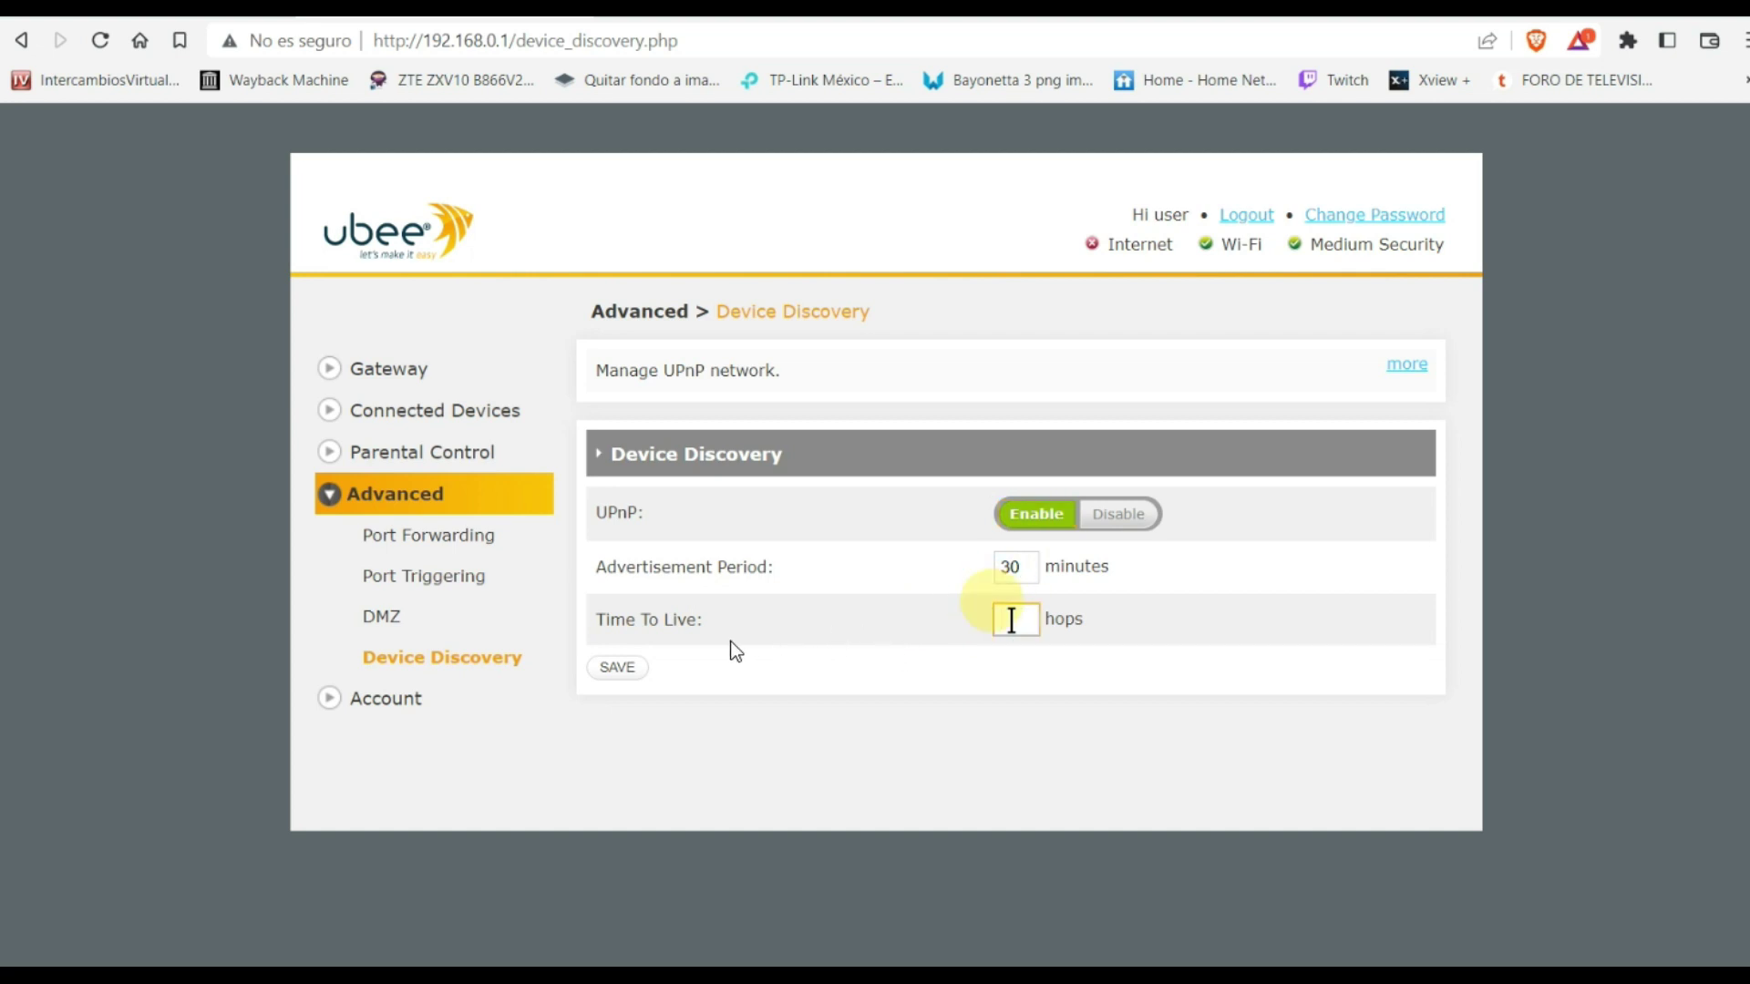
{"action": "type", "text": "8"}
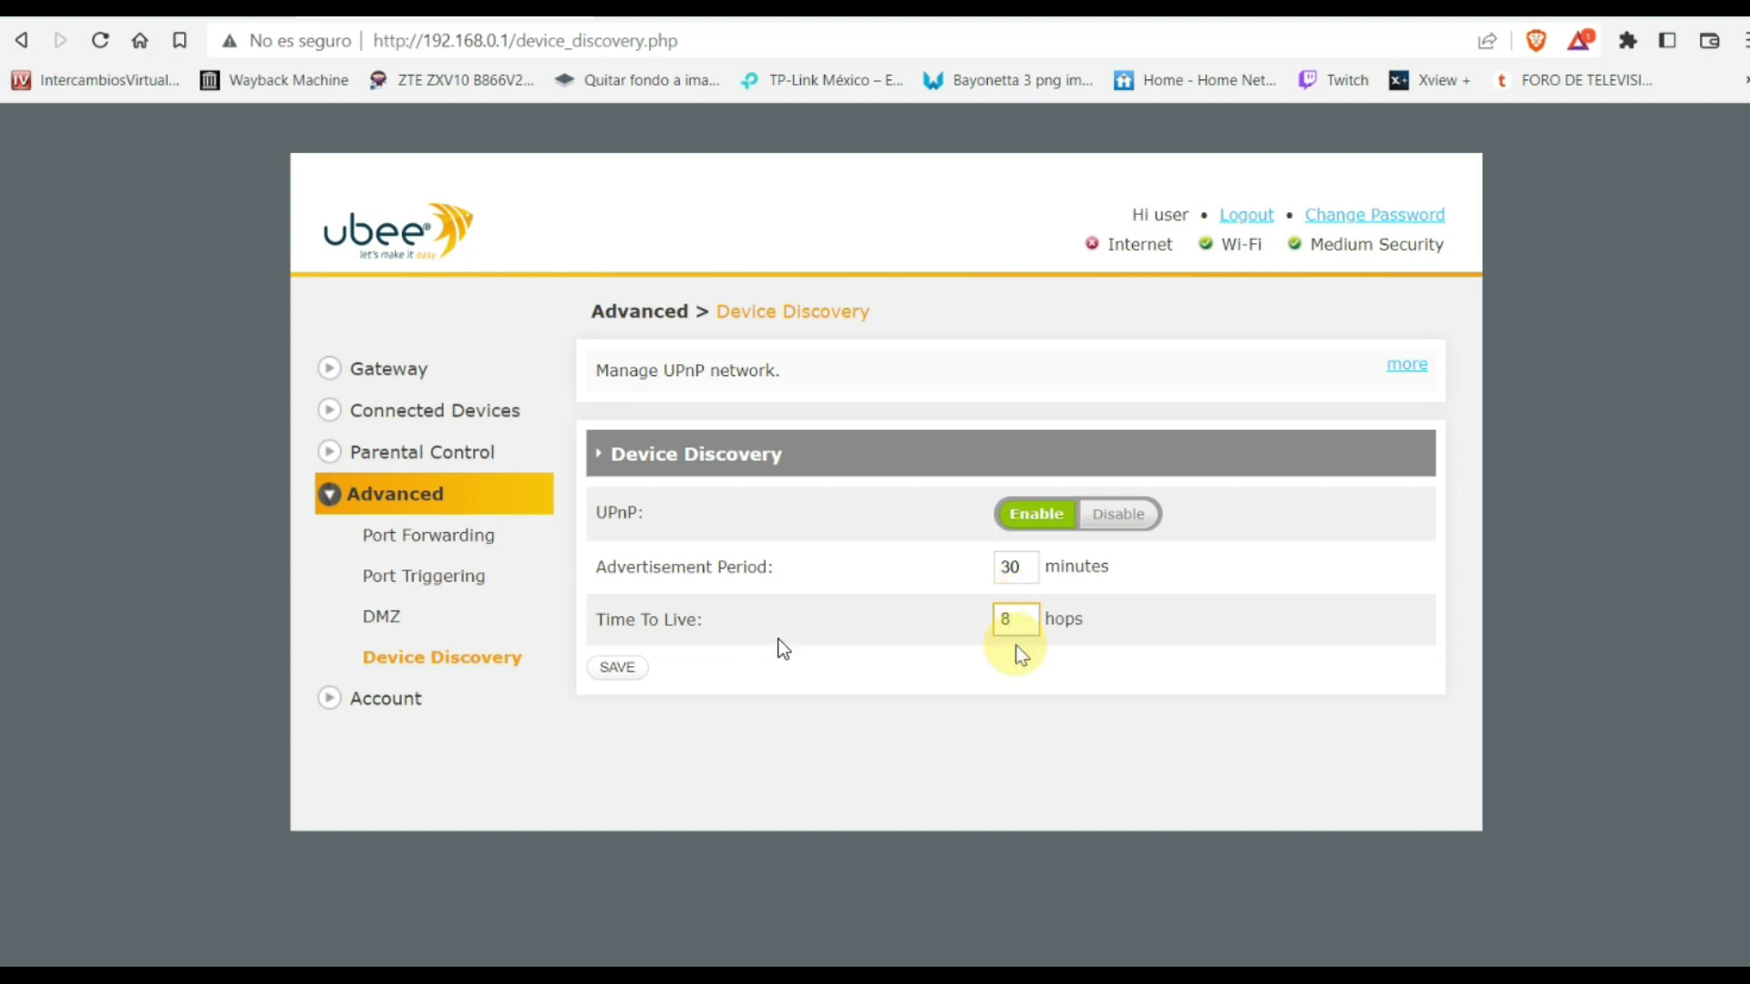
{"action": "left_click", "coordinate": [619, 674]}
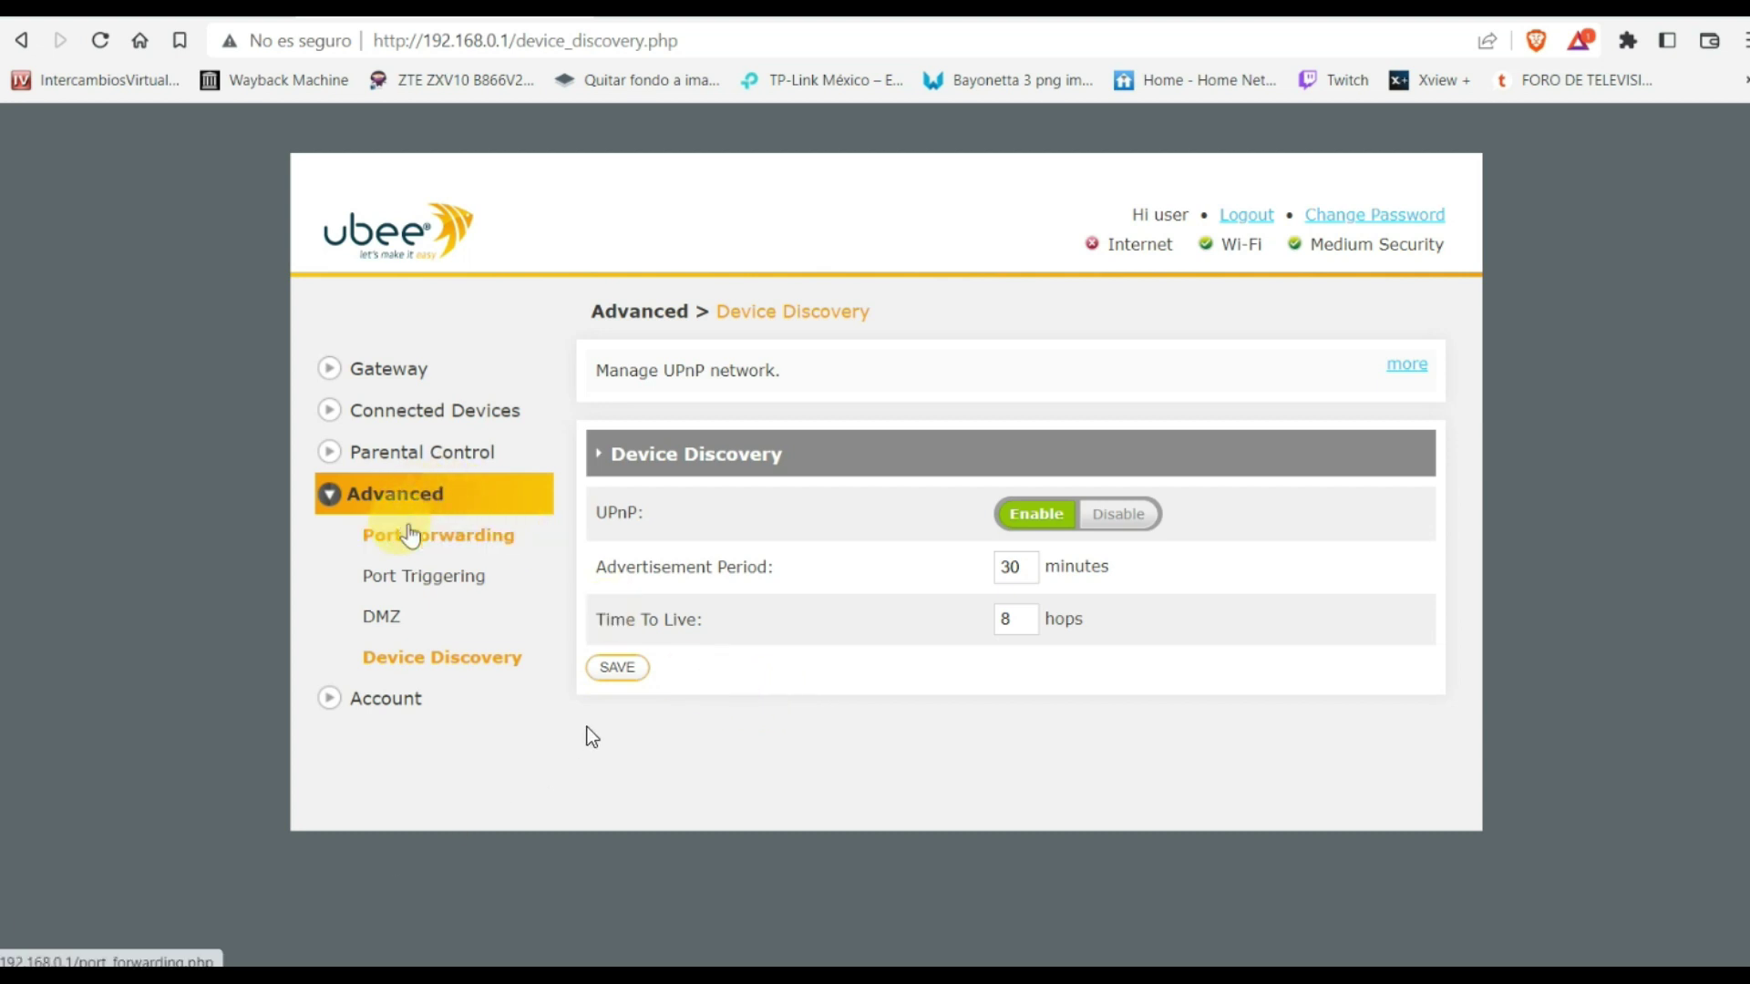
{"action": "left_click", "coordinate": [631, 673]}
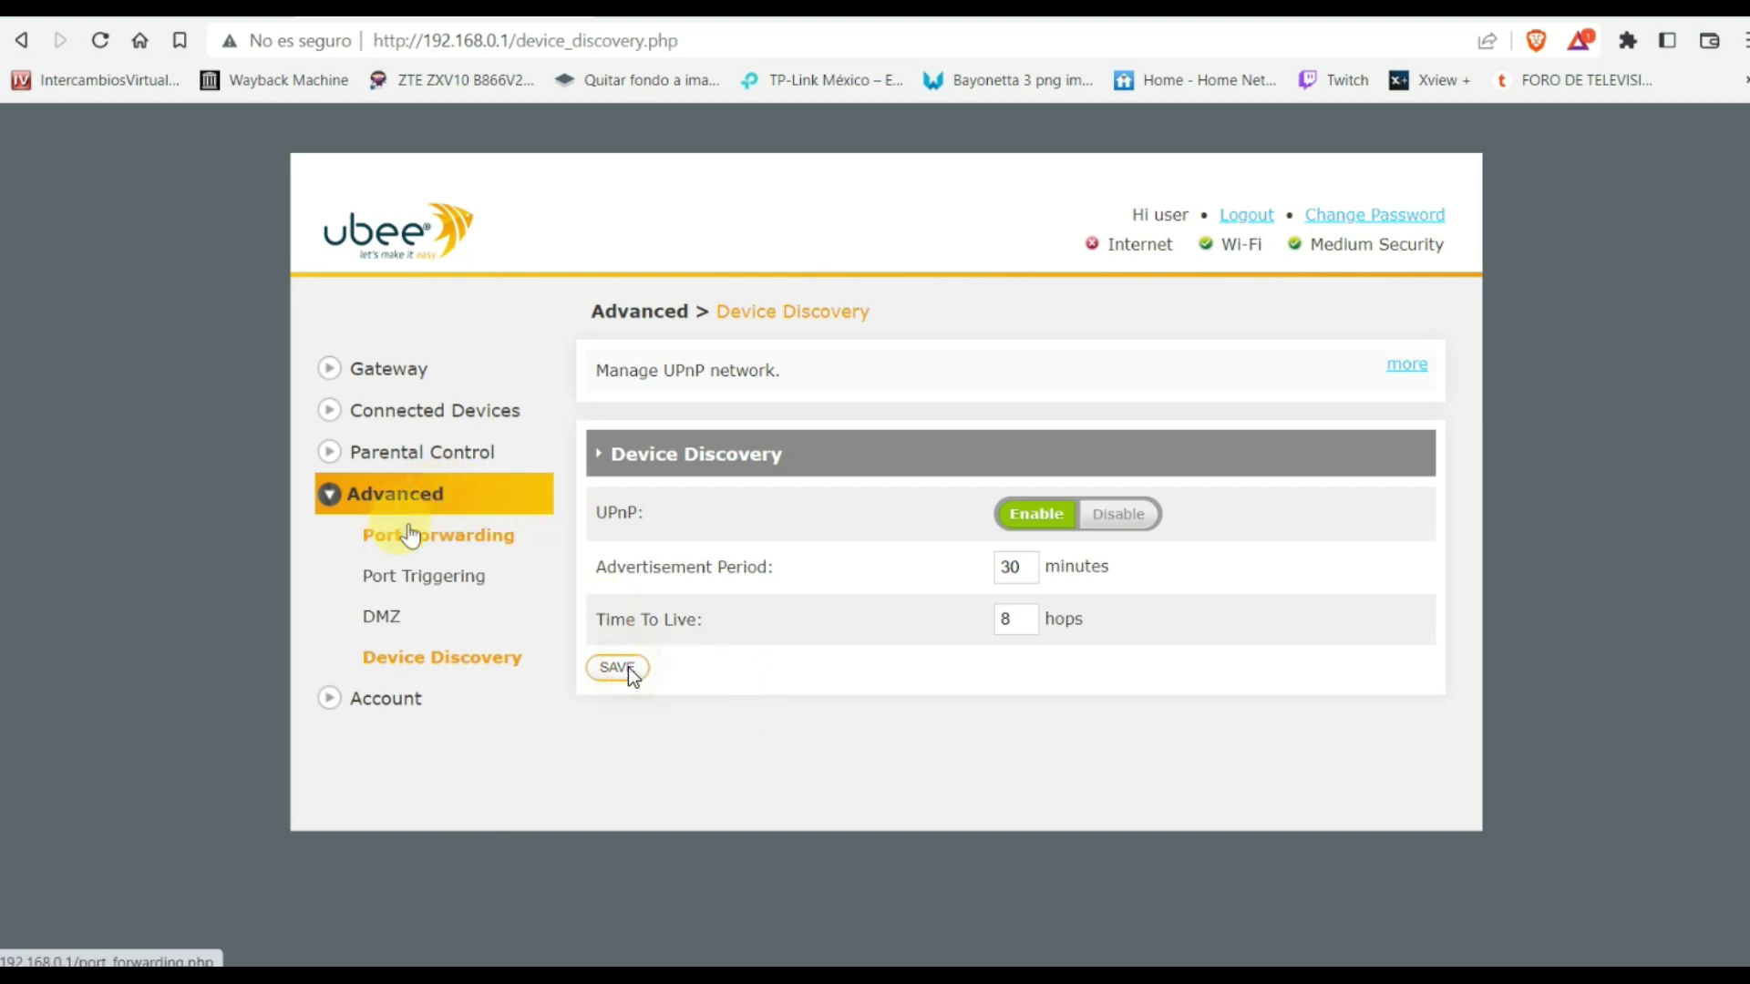